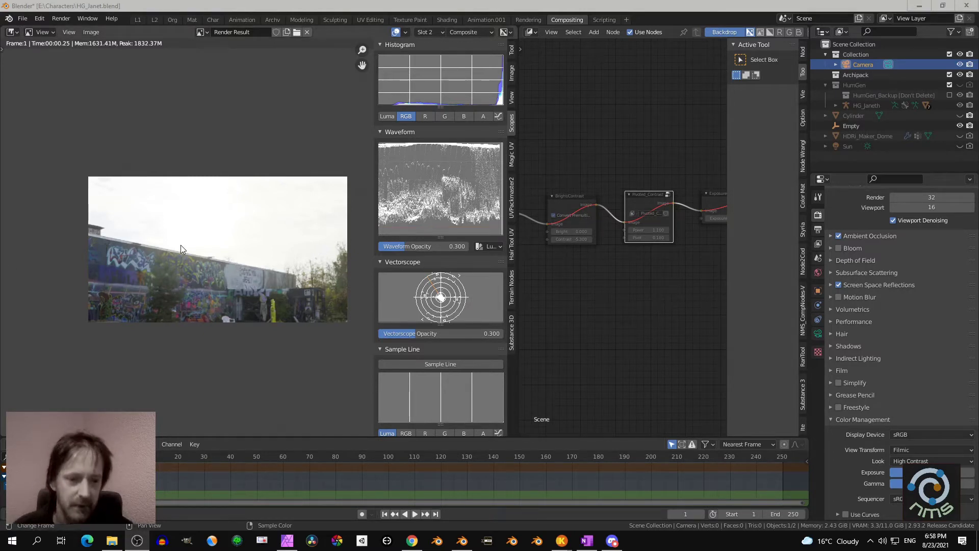
- Browse the view transform list and try lowering the exposure slider
scroll(198, 240, up, 1)
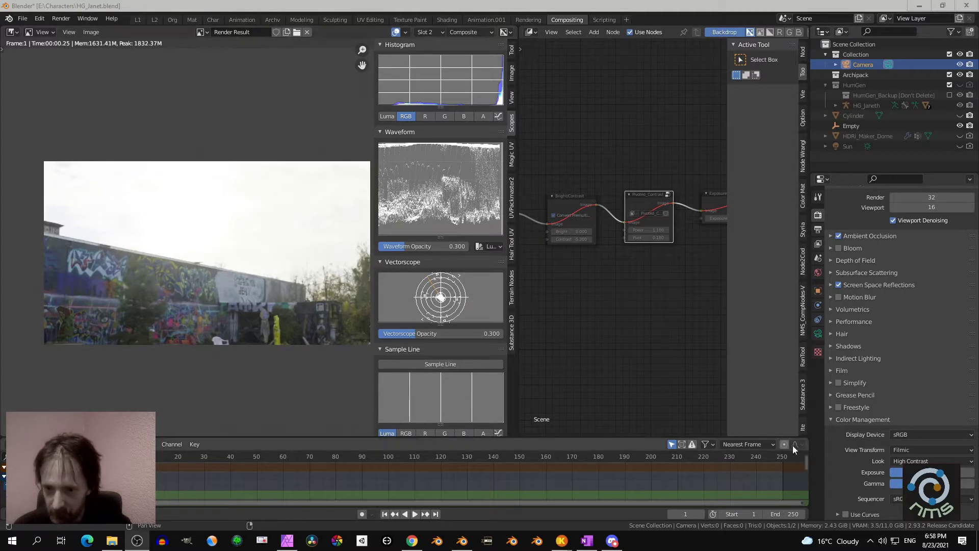
click(927, 449)
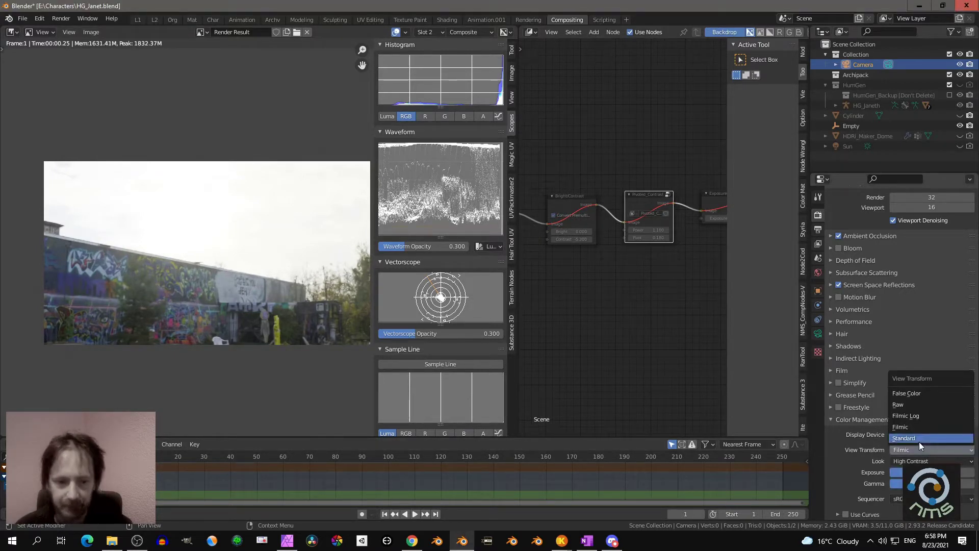
scroll(320, 271, up, 1)
scroll(313, 273, down, 1)
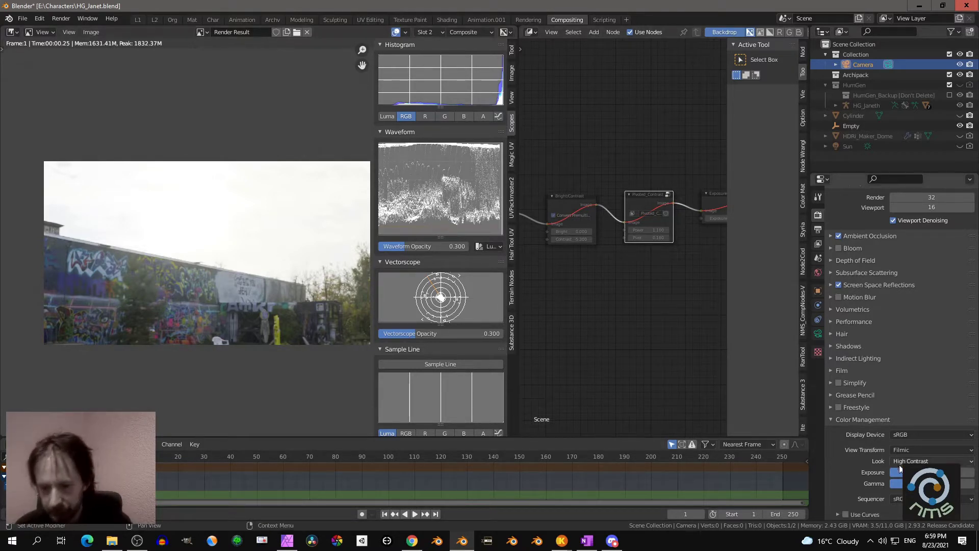
drag(918, 472, 954, 472)
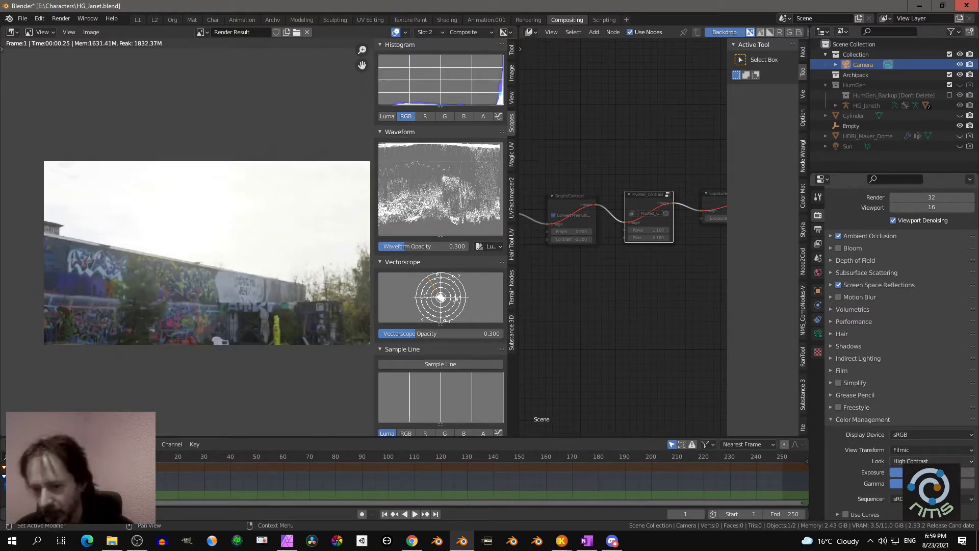
- Set the view transform to Standard, leaving the exposure value unchanged
click(919, 451)
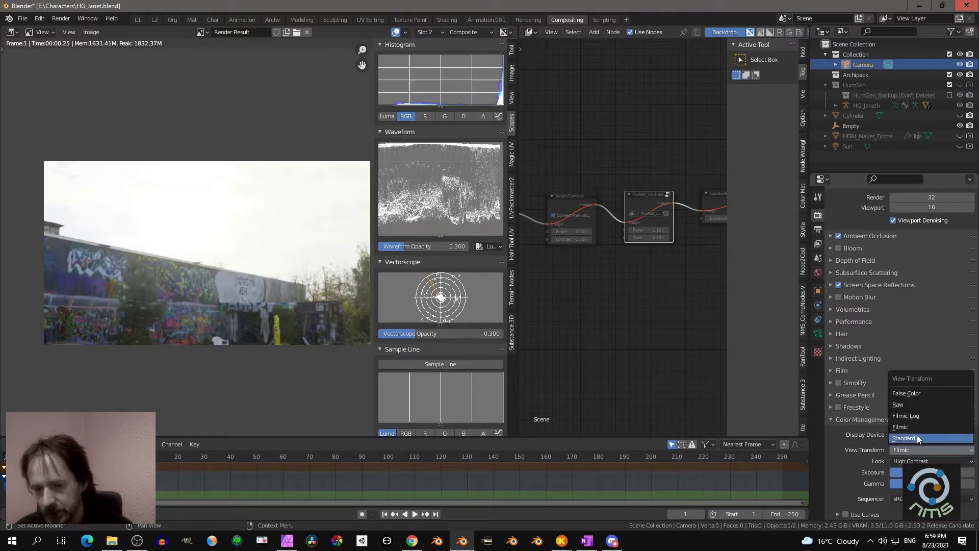
click(917, 439)
click(930, 472)
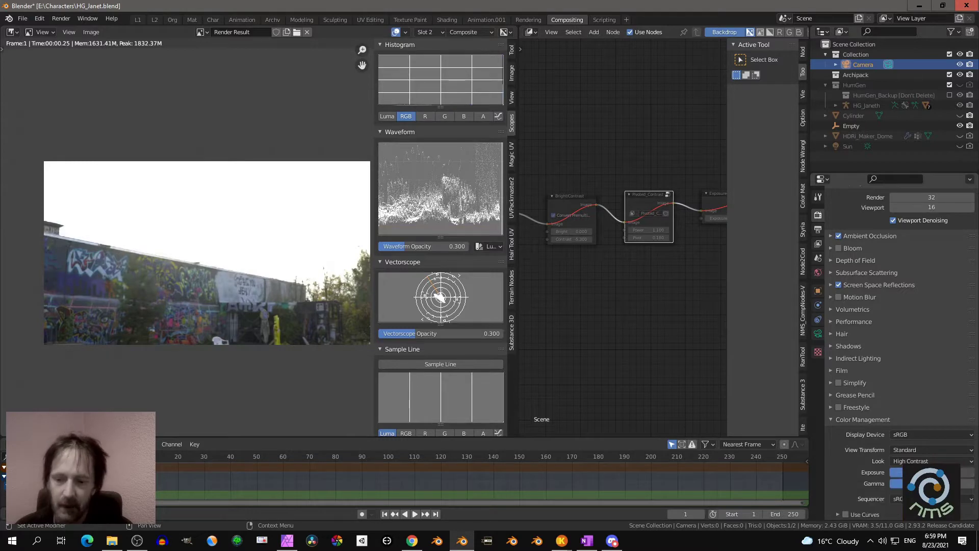
key(Return)
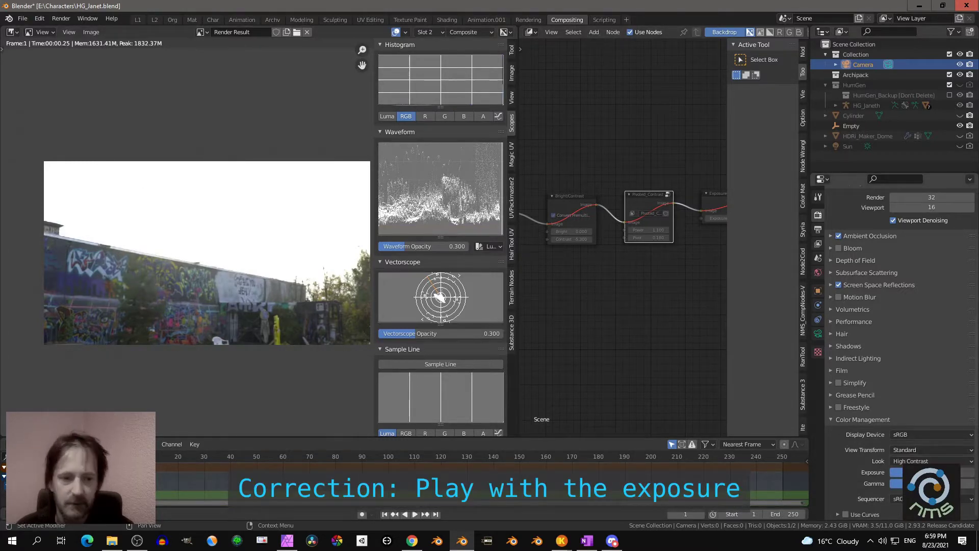
- Lower the exposure until clouds and sun show, check pixel values, then raise it slightly
drag(918, 472, 836, 472)
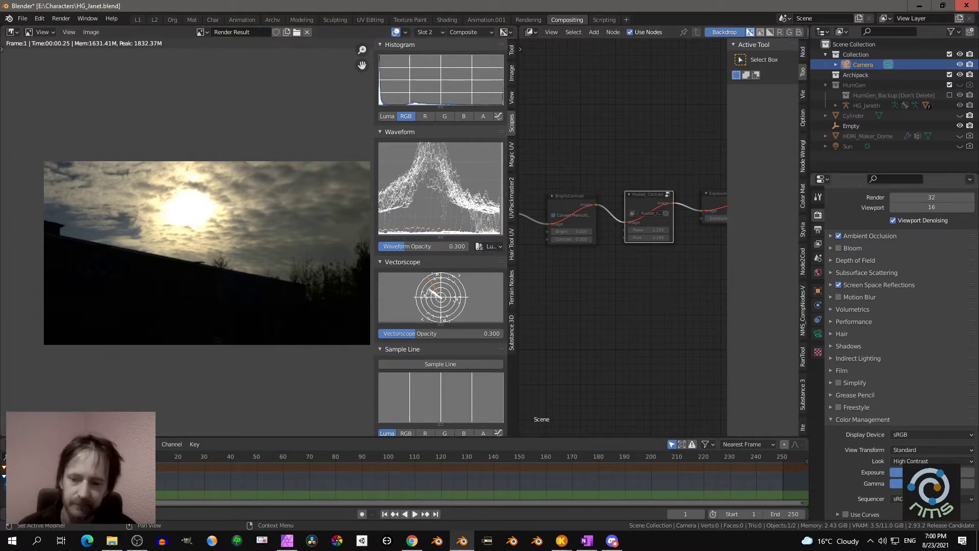
drag(917, 472, 892, 472)
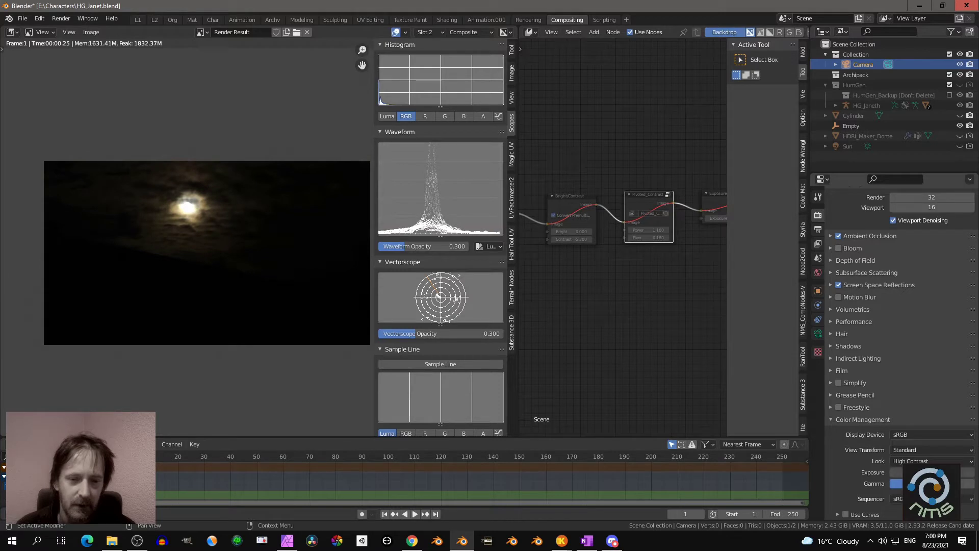
key(ctrl+z)
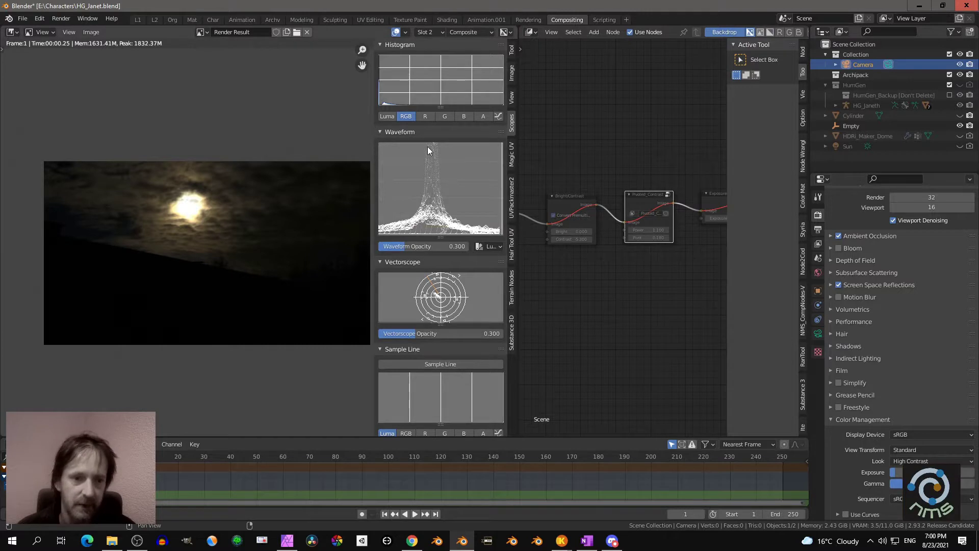
right_drag(184, 205, 211, 212)
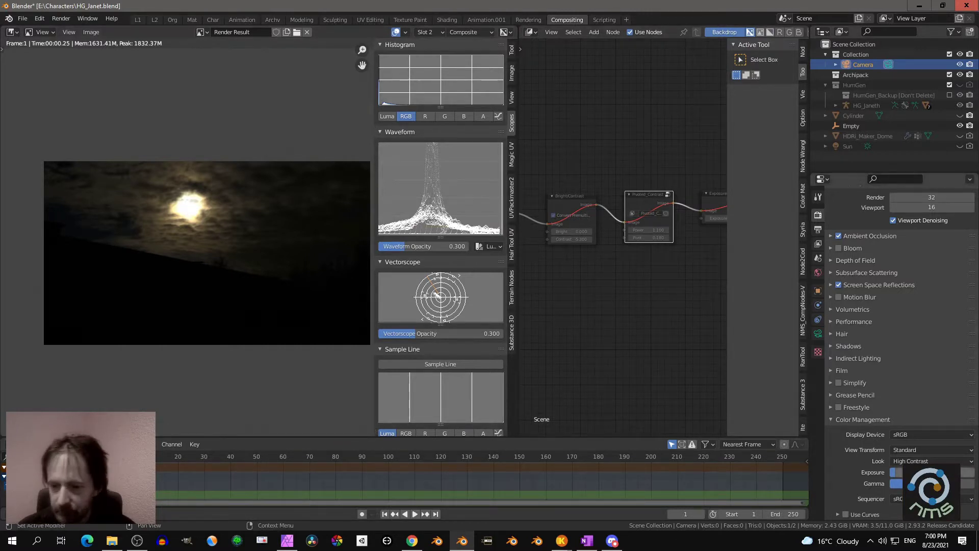
drag(897, 472, 941, 472)
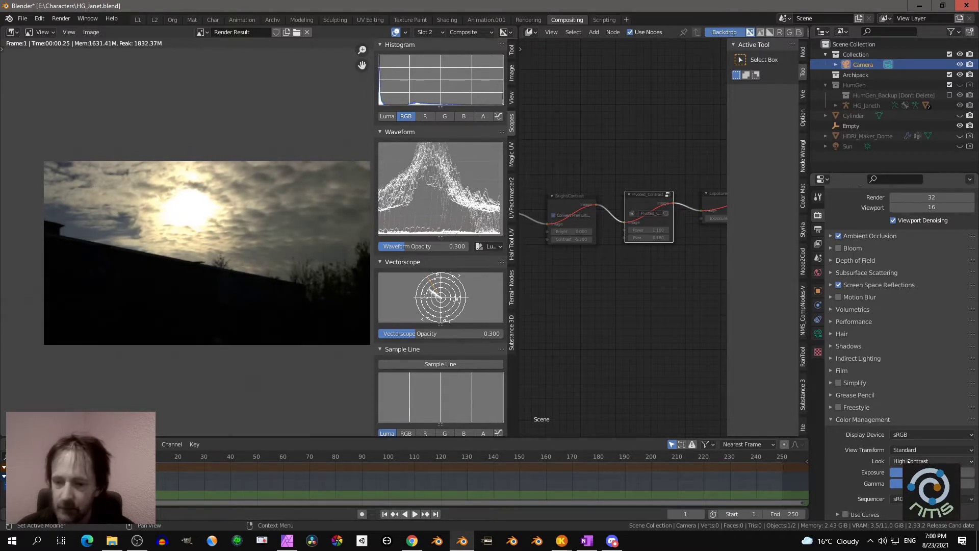
- Switch the view transform back to Filmic, undoing to a darker night-like render
click(908, 450)
click(912, 429)
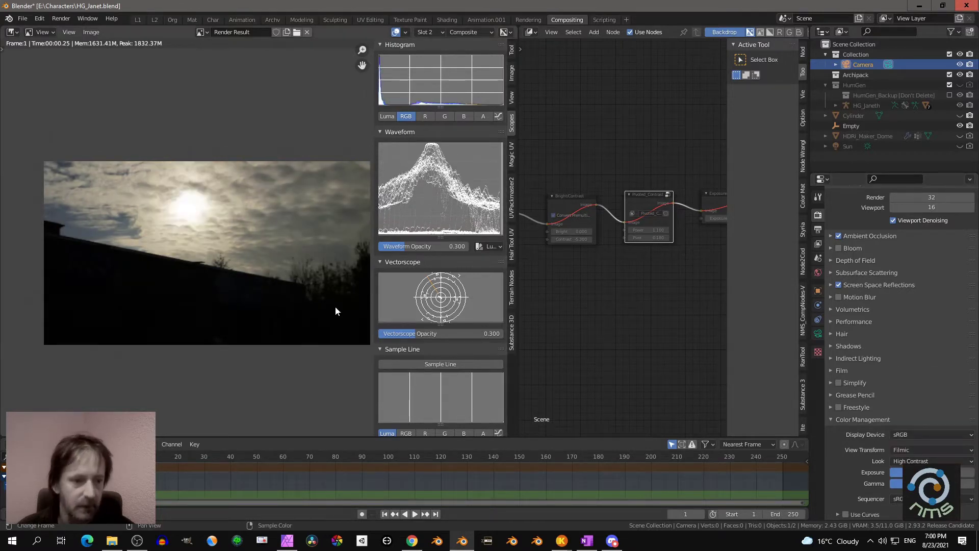
key(ctrl+z)
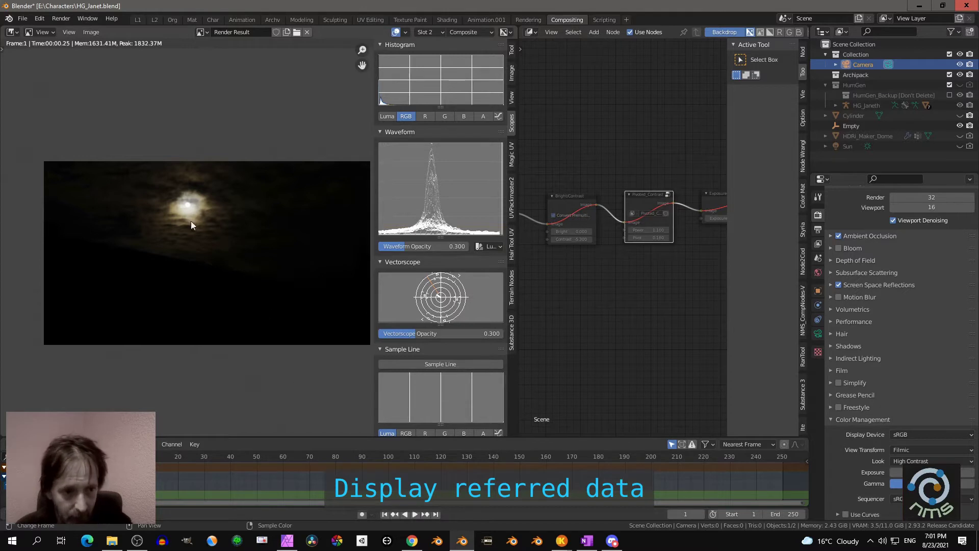
- Sample the moon's pixel values, which read in the thousands
right_click(187, 206)
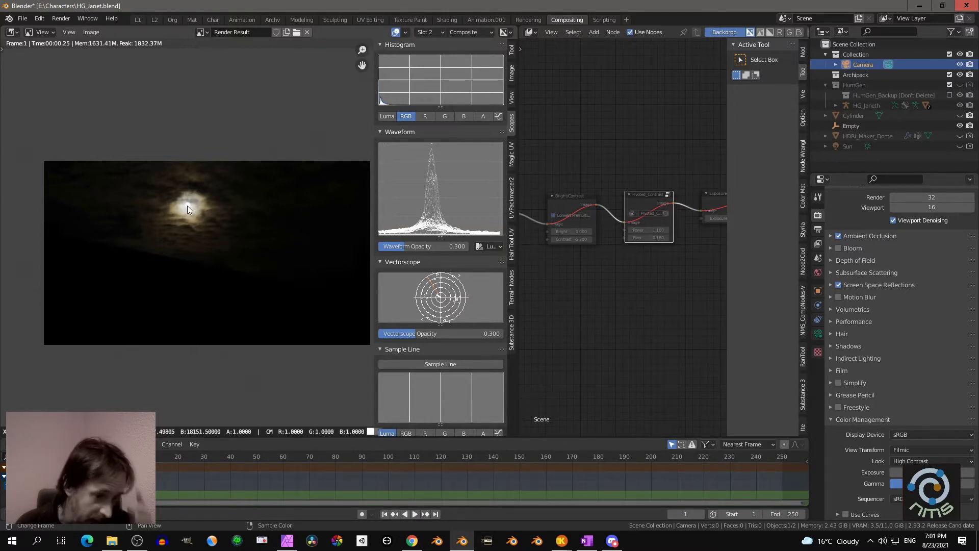
mouse_move(188, 206)
right_down()
mouse_move(195, 225)
mouse_move(182, 216)
mouse_move(203, 222)
mouse_move(189, 205)
right_up()
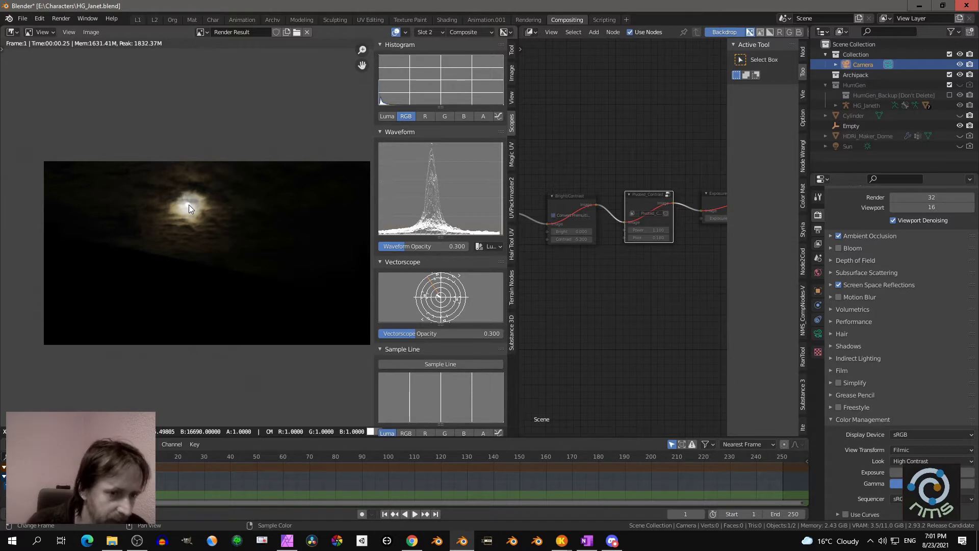
drag(187, 204, 187, 205)
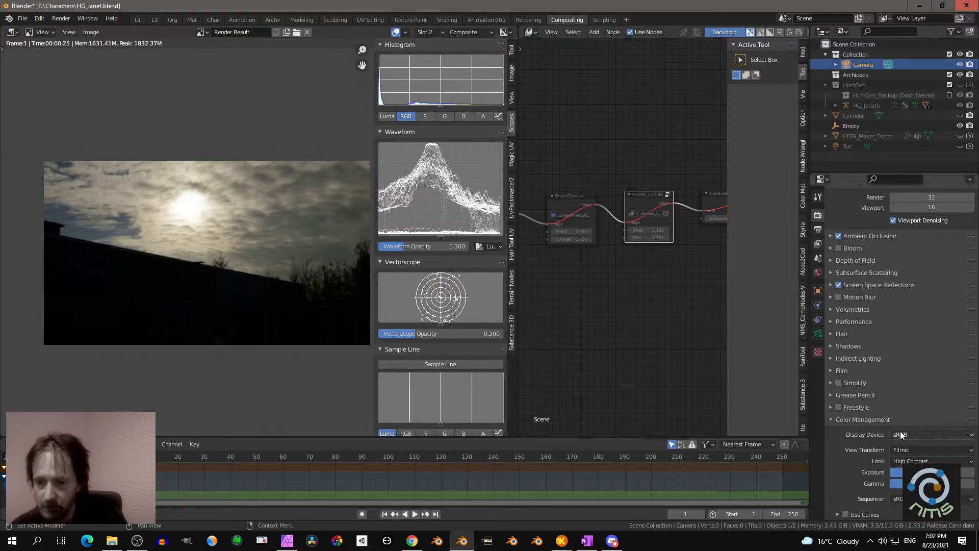
- Reset the exposure to its default value and set the Look to None
right_click(896, 472)
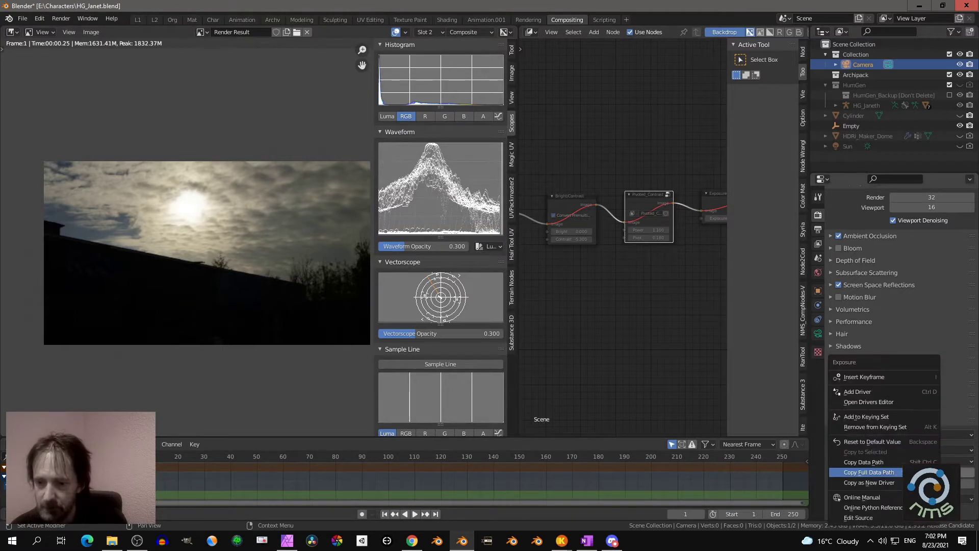
click(898, 437)
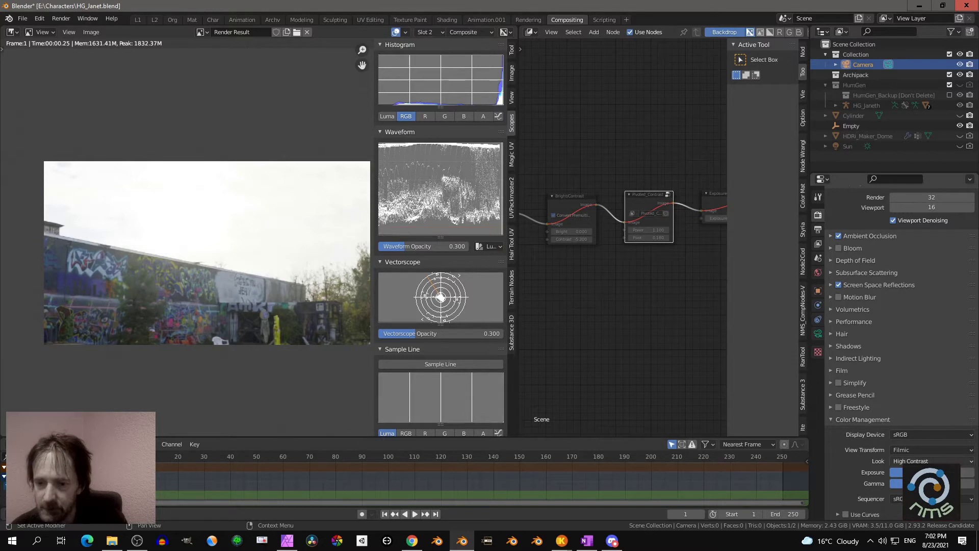
click(911, 461)
click(902, 448)
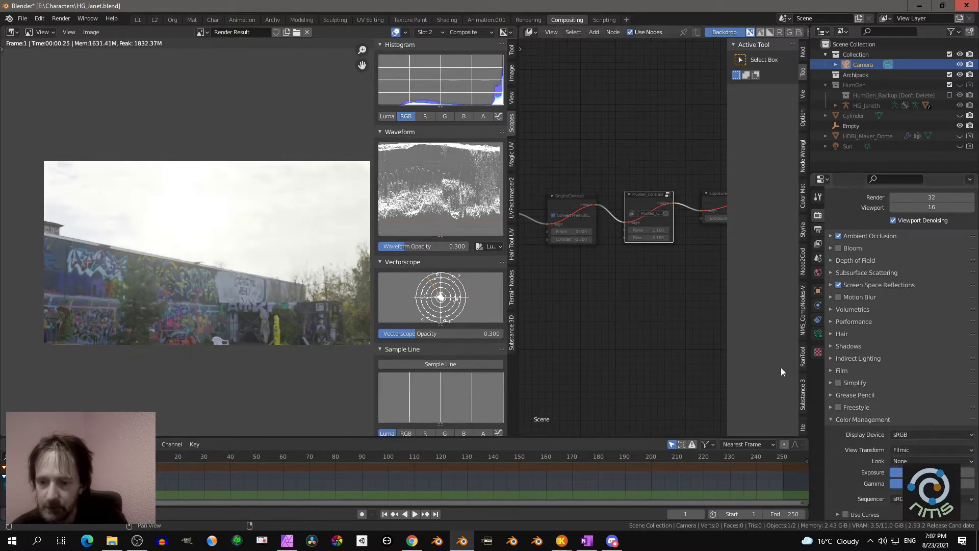
- Zoom the node editor and select the Bright/Contrast node
scroll(622, 257, up, 1)
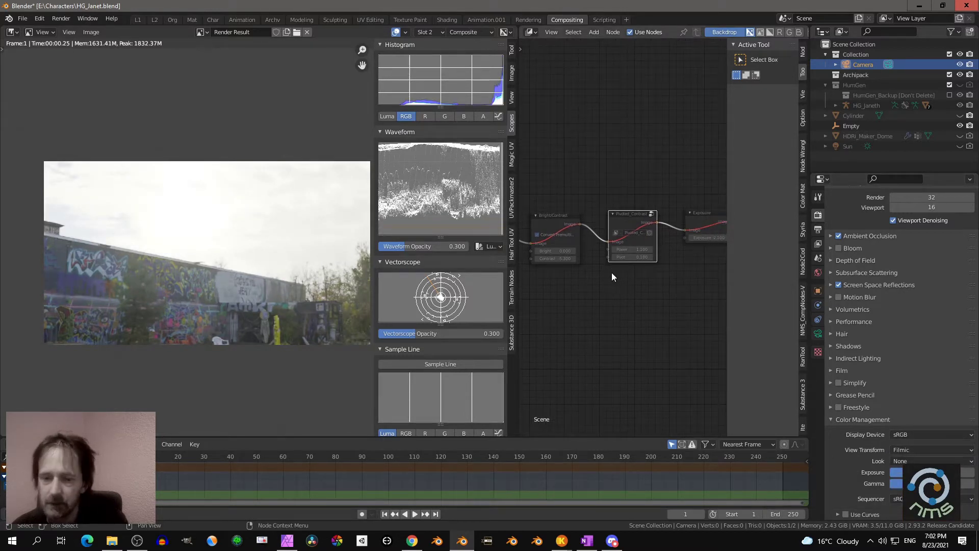
scroll(610, 275, up, 1)
ctrl+scroll(609, 274, left, 3)
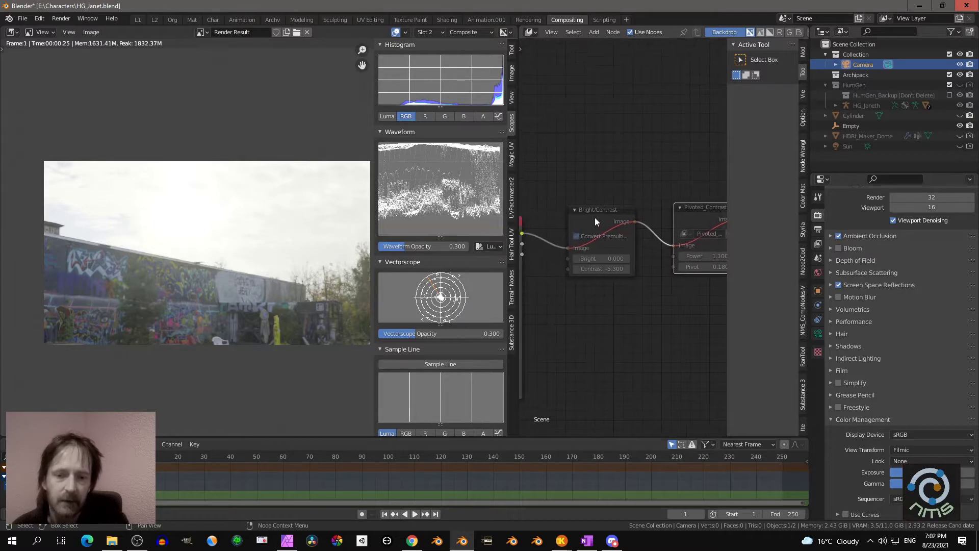
click(595, 218)
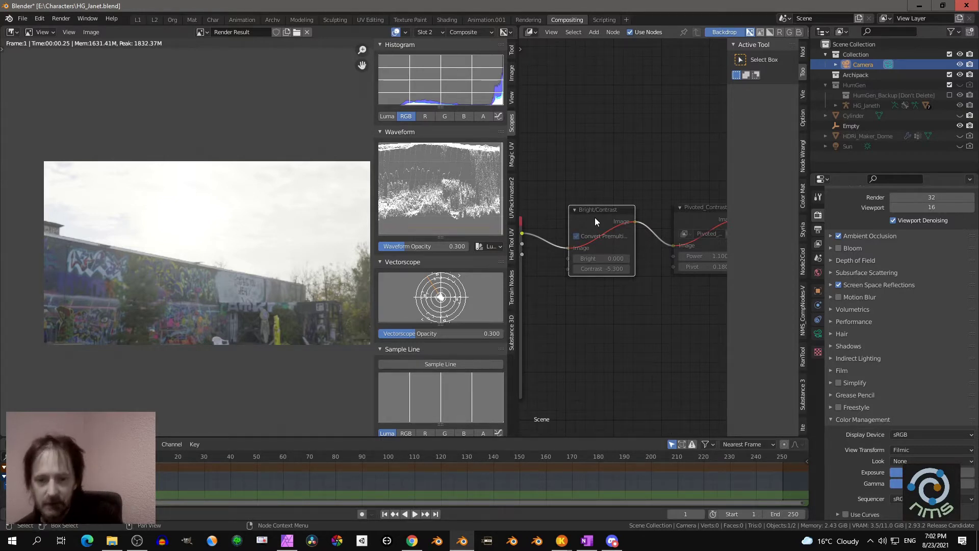
- Set the view transform to Standard, leaving a blown-out white sky
click(902, 460)
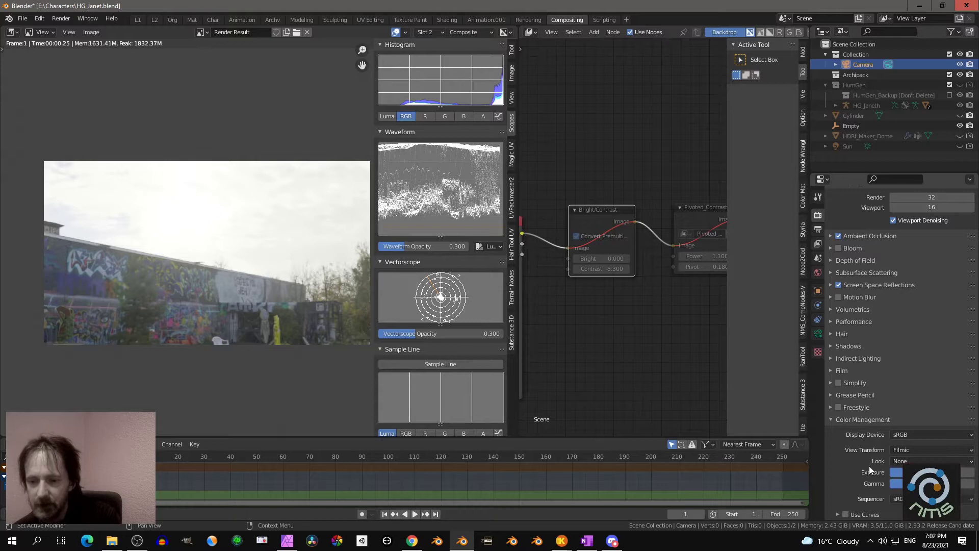
click(901, 450)
click(903, 440)
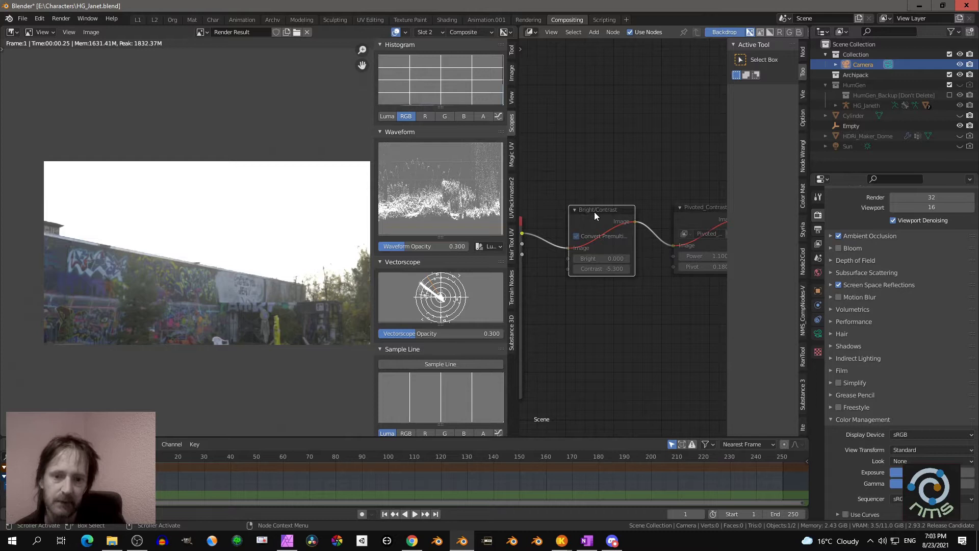
- Unmute the Bright/Contrast node, drop its Contrast to -100, and widen the node editor
key(m)
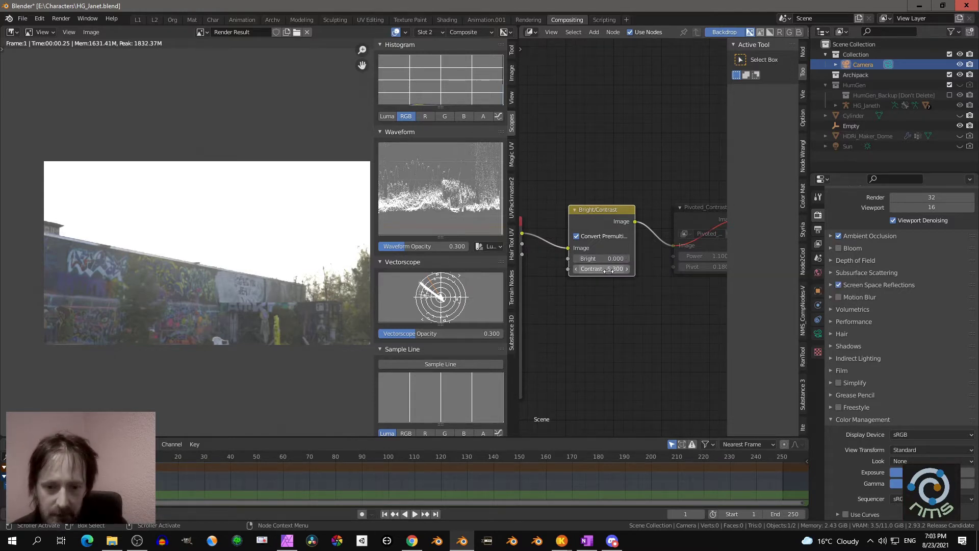
drag(608, 271, 581, 271)
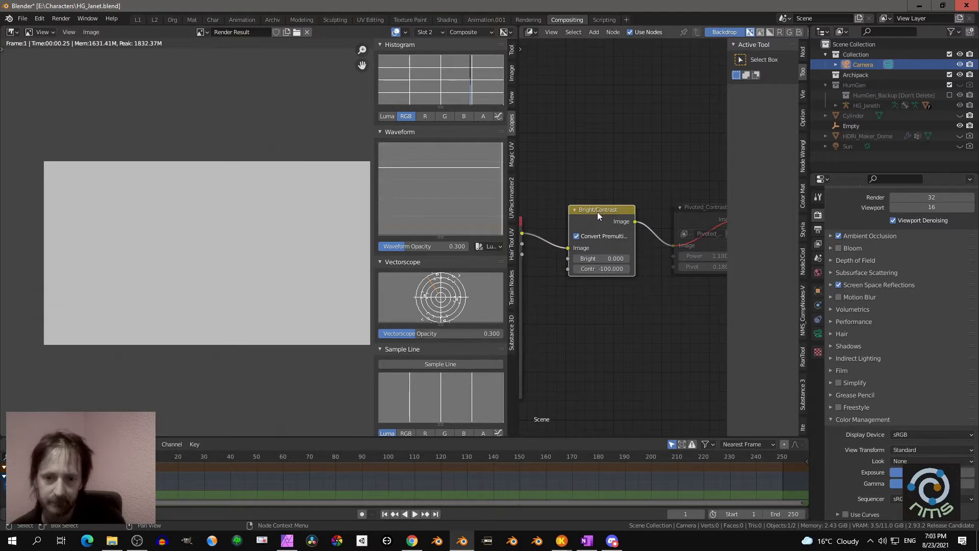
drag(519, 308, 341, 311)
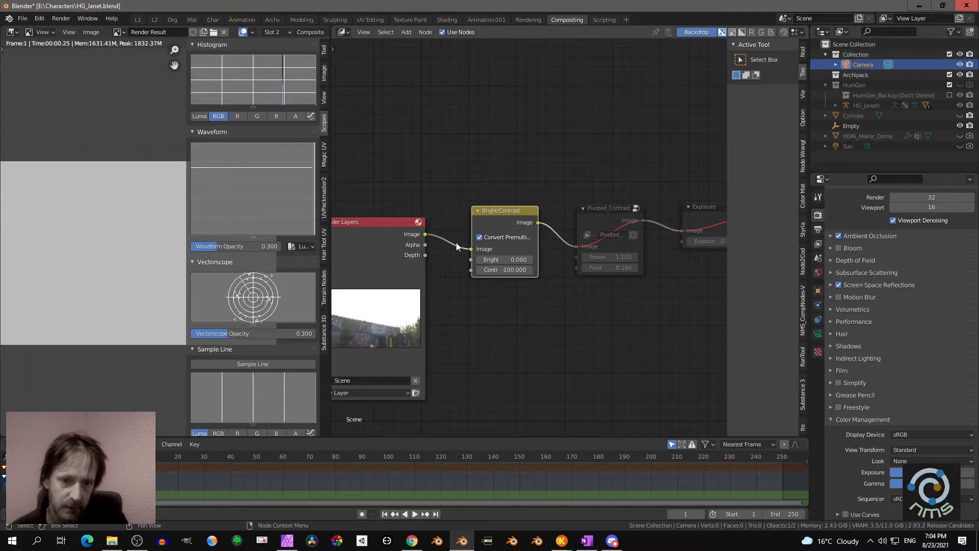
- Mute the Bright/Contrast node and unmute the Pivoted_Contrast node
key(m)
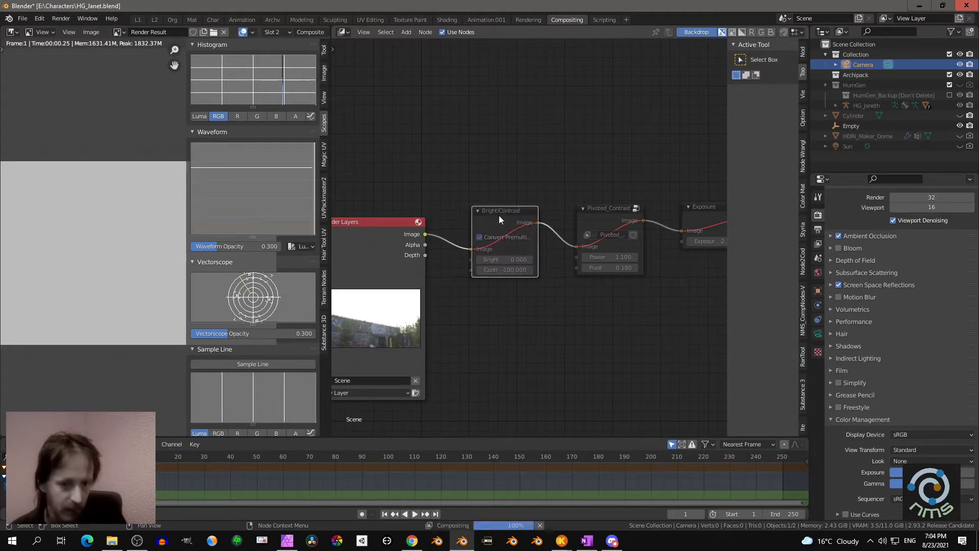
click(592, 212)
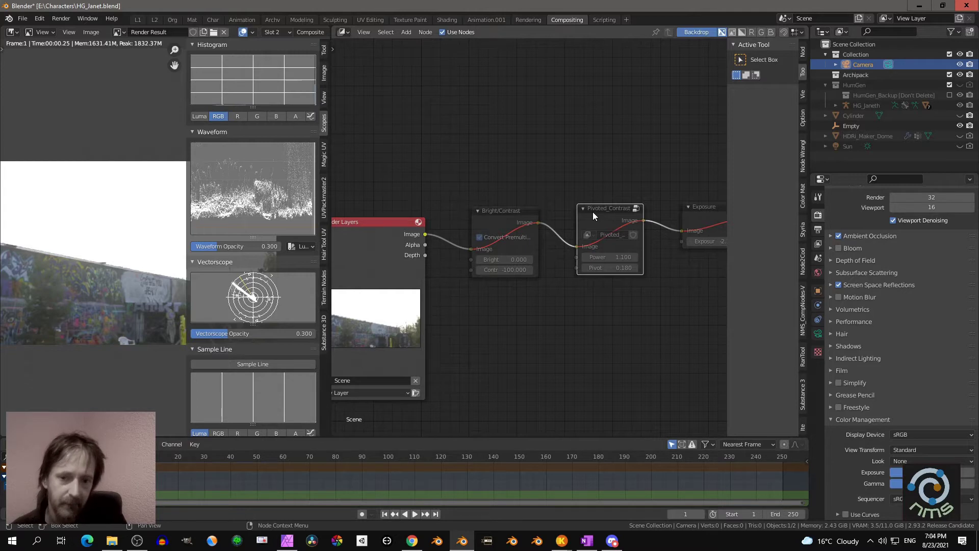
key(m)
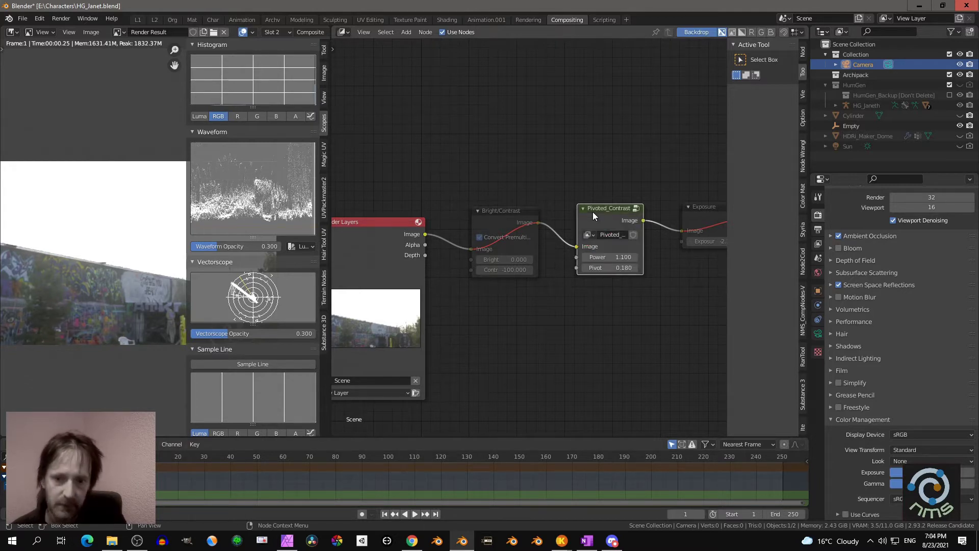
- Set the Pivoted_Contrast Power to 0, then raise it to 0.200
double_click(607, 257)
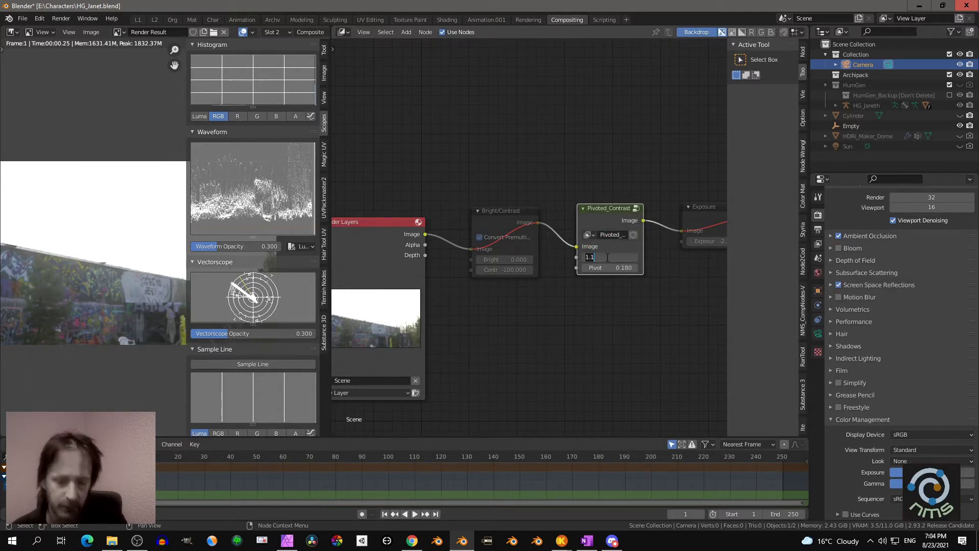
text(0)
key(Return)
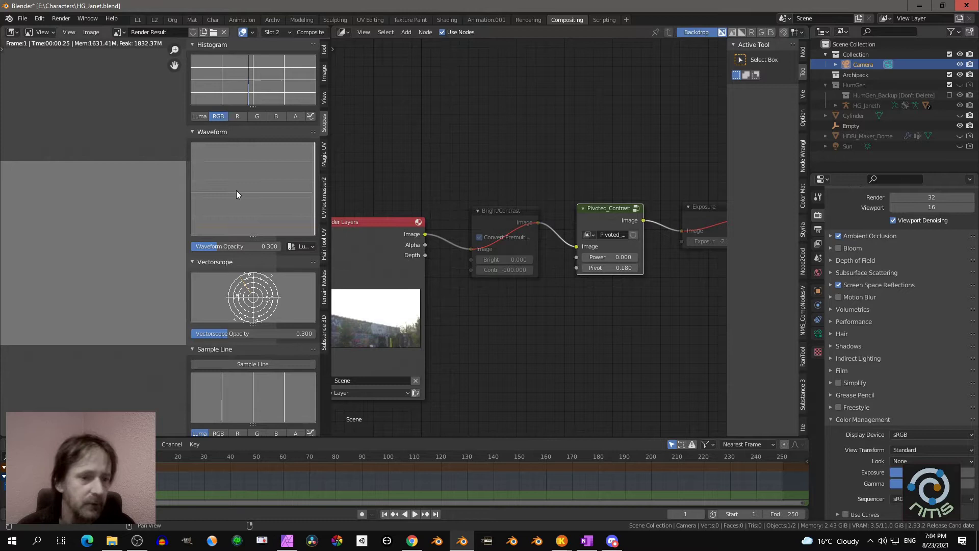
scroll(559, 300, up, 2)
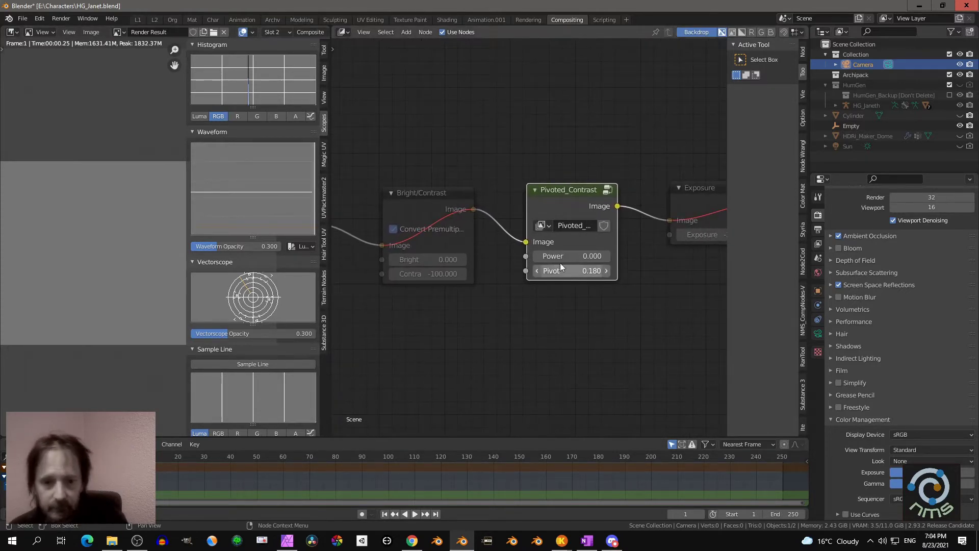
mouse_move(560, 255)
mouse_down()
mouse_move(612, 256)
mouse_move(551, 256)
mouse_up()
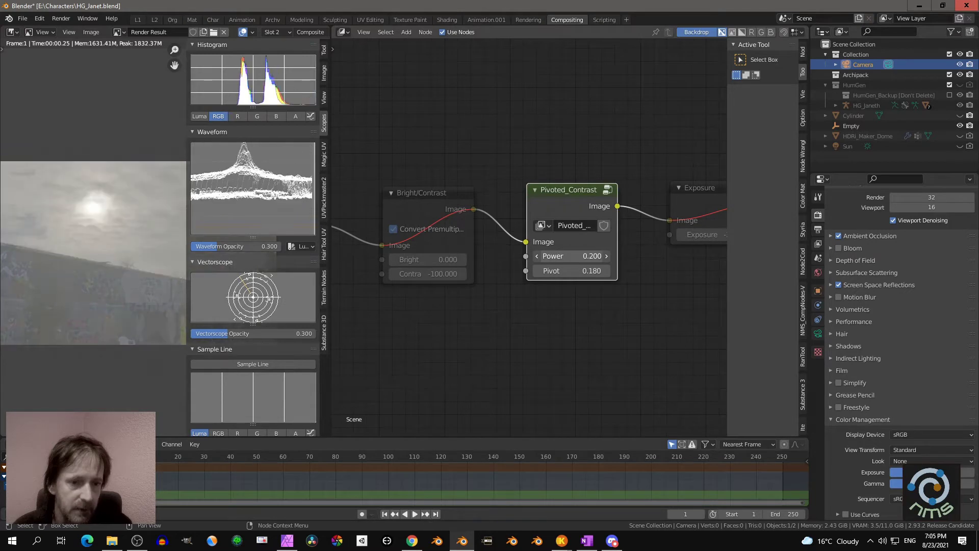
- Switch the view transform to Filmic, keeping Pivot at 0.180 and Power at 0.200
click(929, 449)
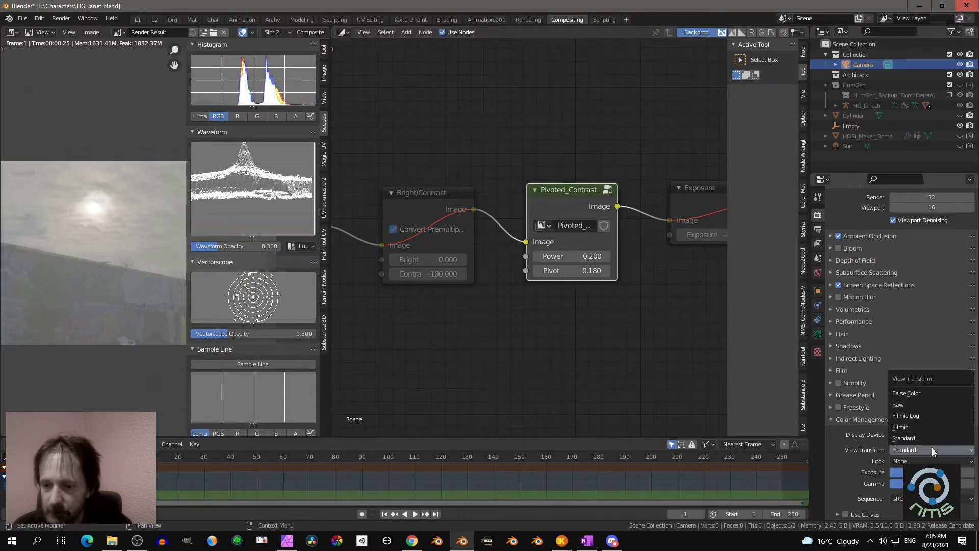
click(924, 427)
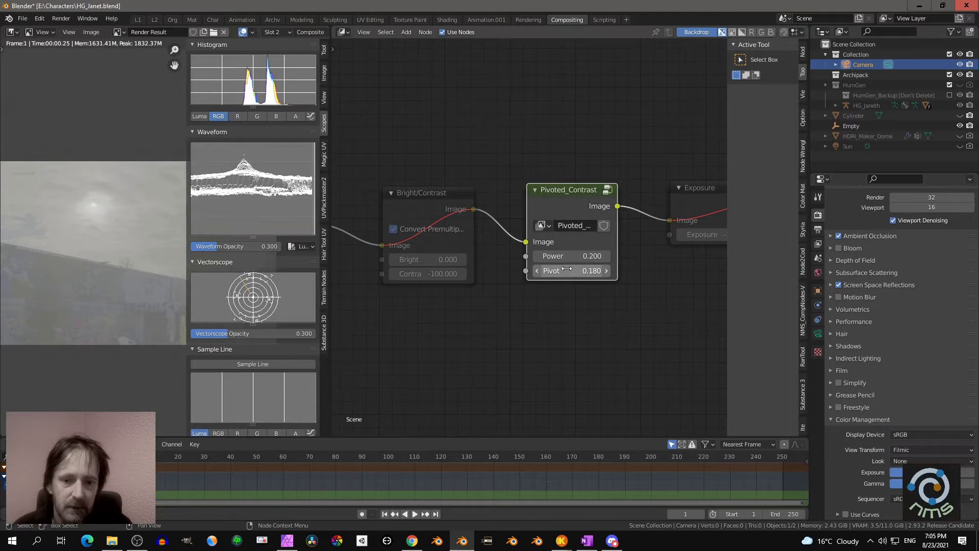
key(BackSpace)
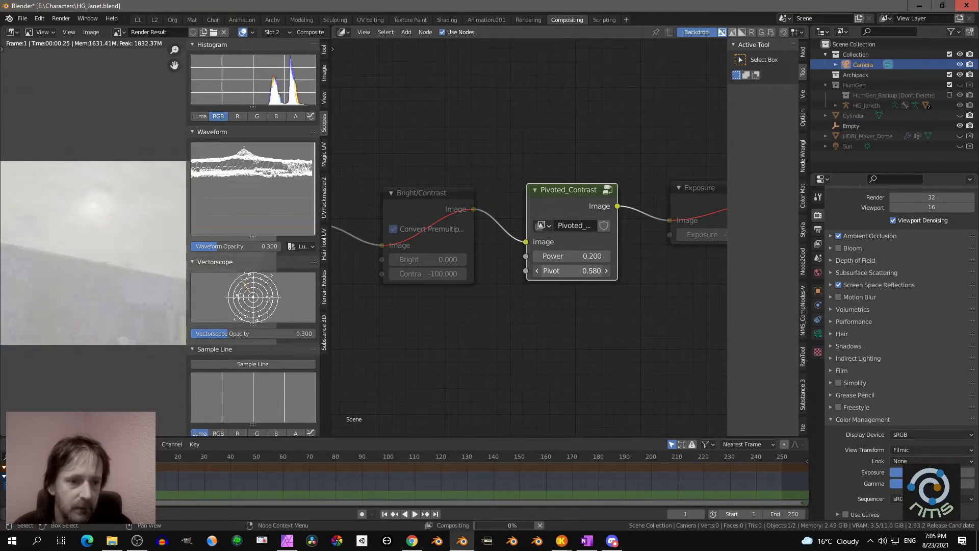
key(ctrl+z)
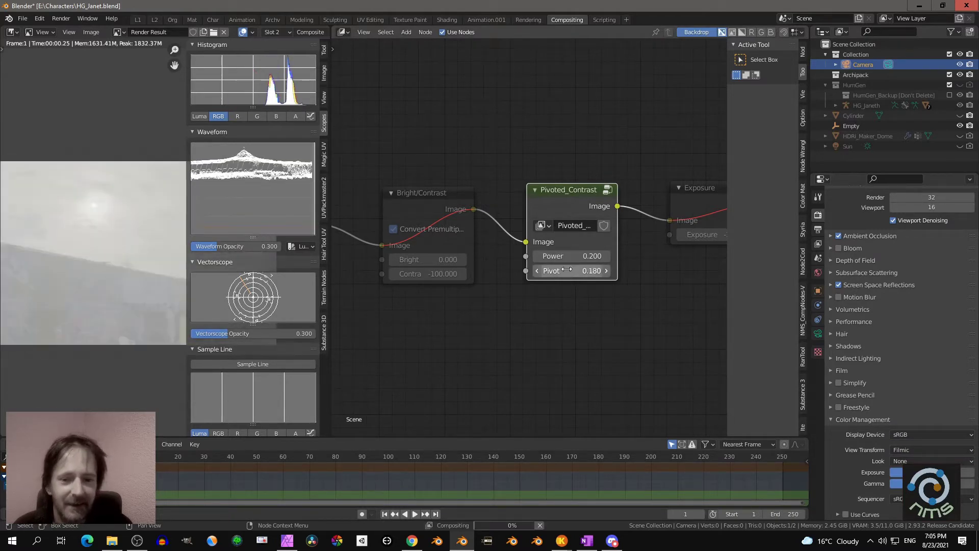
mouse_move(561, 256)
mouse_down()
mouse_move(591, 256)
mouse_move(543, 256)
mouse_move(568, 255)
mouse_up()
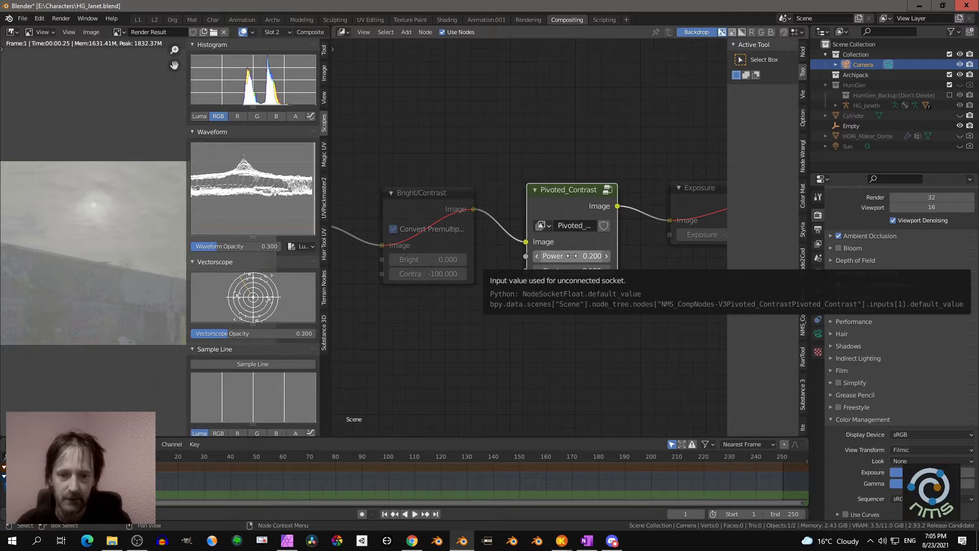
- Set the Pivoted_Contrast Power to 1.000 and bring up the render slot list
click(572, 256)
text(1)
key(Return)
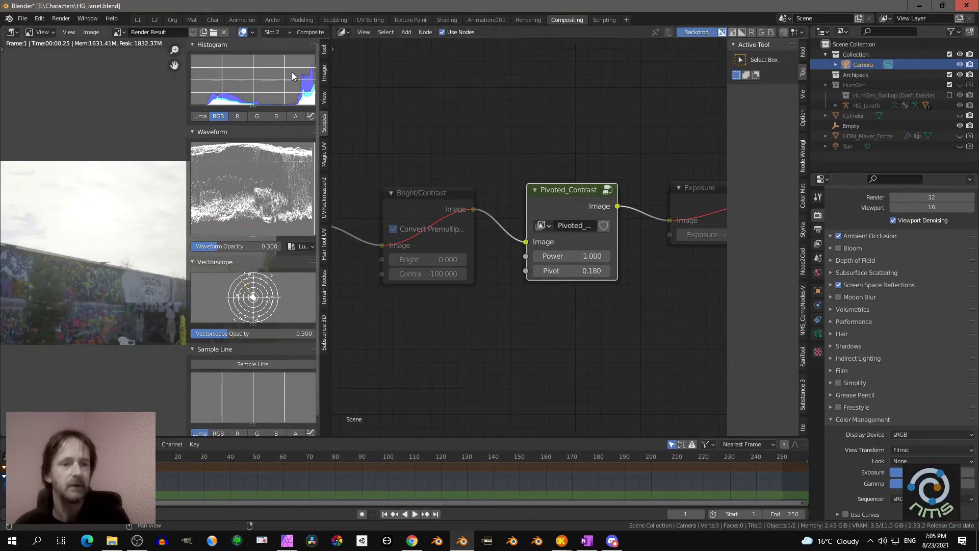
click(268, 31)
- Show the slot 1 face render, resize the preview beside the node graph, then bring up the Twitter page
click(273, 43)
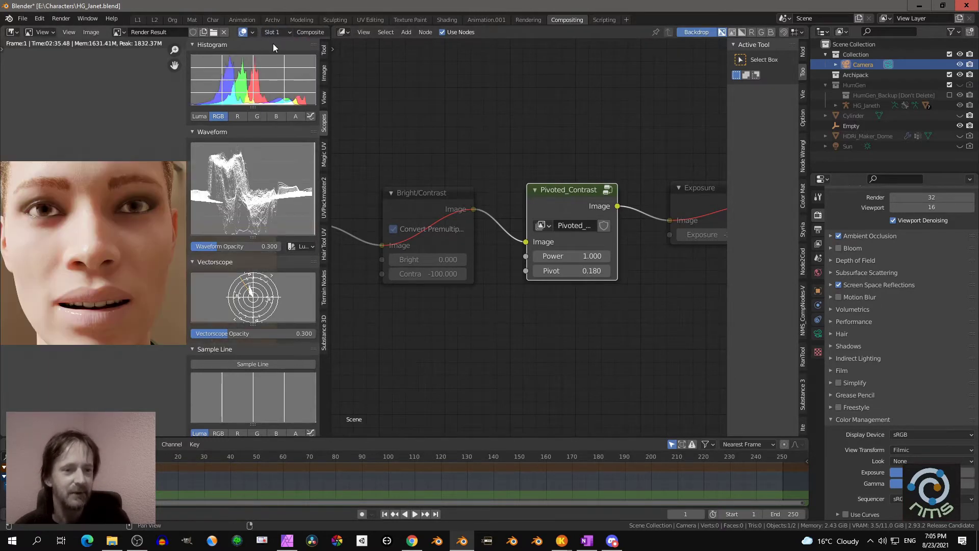
drag(330, 166, 531, 204)
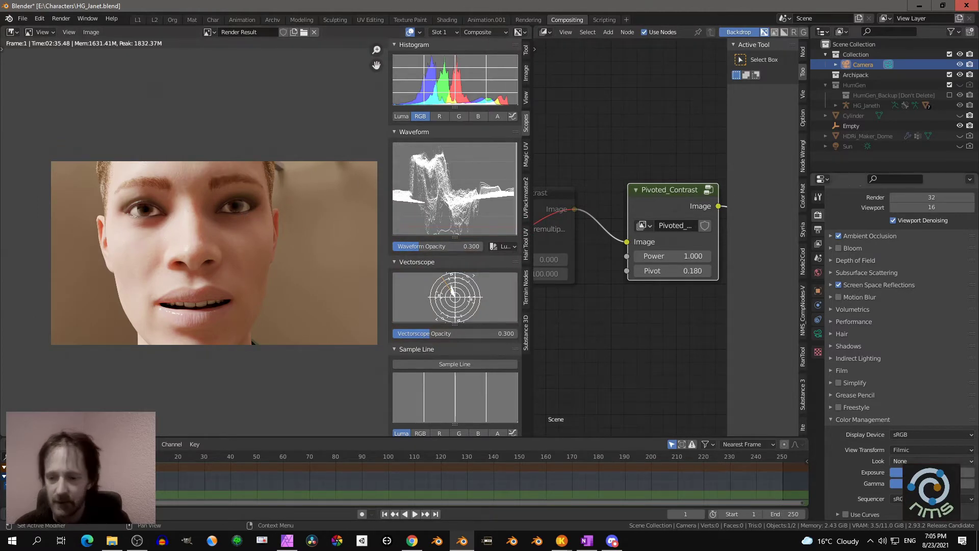
middle_drag(589, 304, 609, 301)
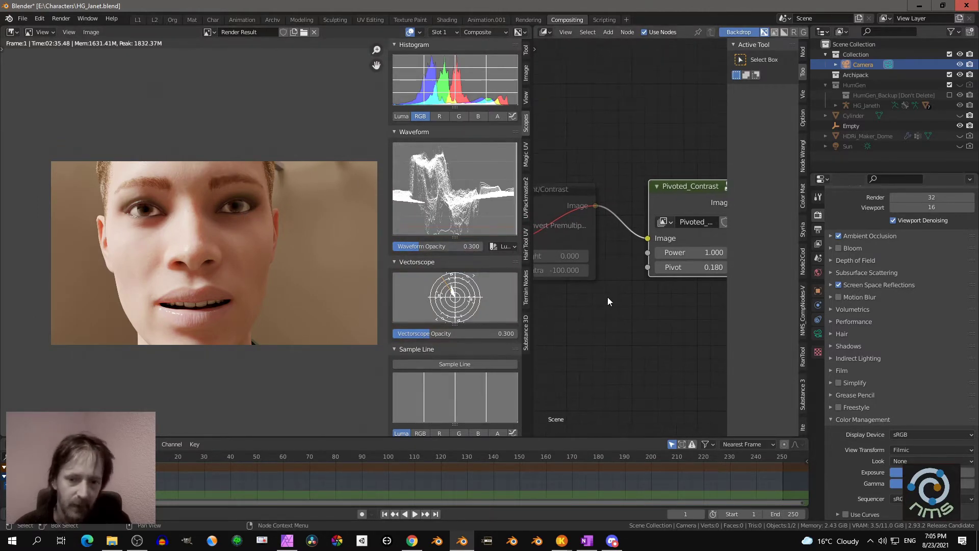
drag(533, 319, 434, 326)
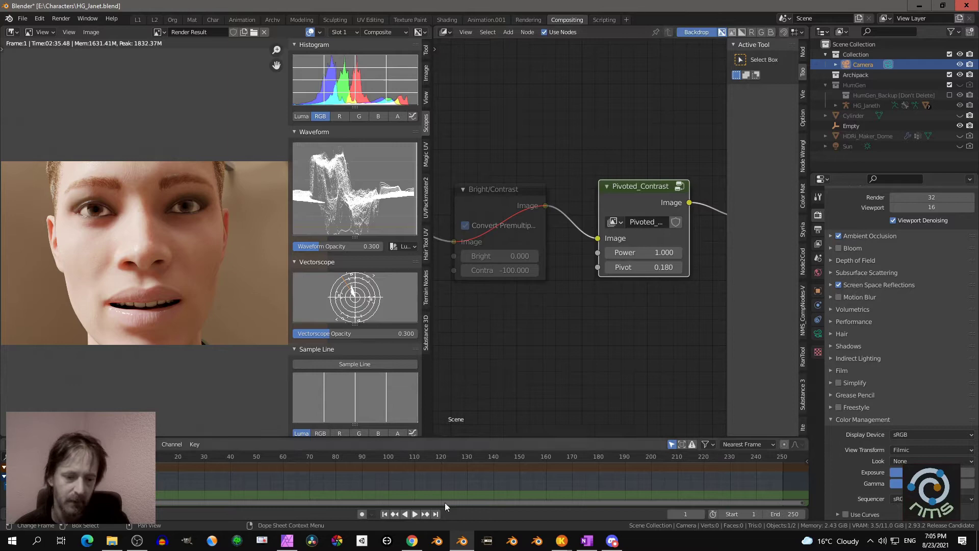
click(414, 546)
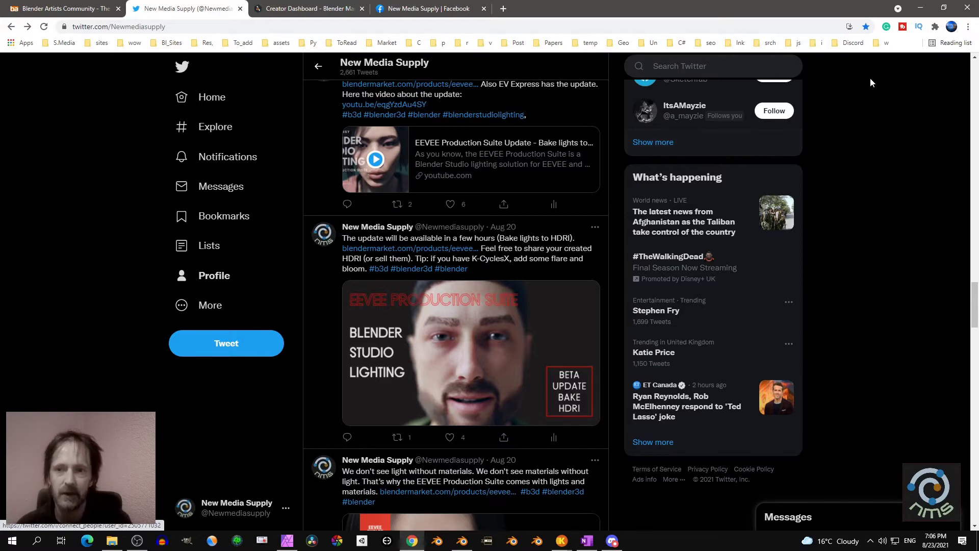
- Minimise the Chrome window to return to Blender's compositor
click(920, 11)
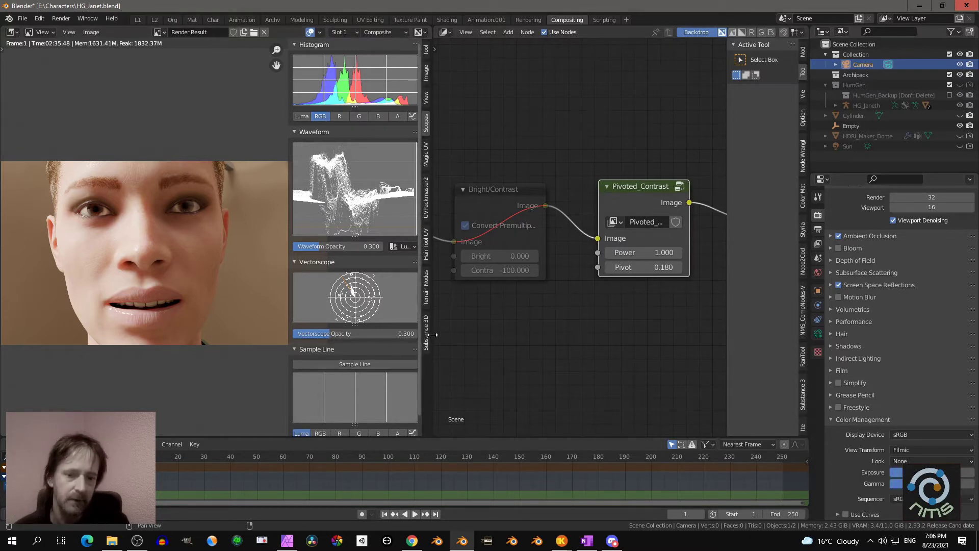
- Widen the image editor and zoom into the face render for close inspection
drag(433, 334, 520, 334)
scroll(231, 286, up, 4)
scroll(225, 253, down, 2)
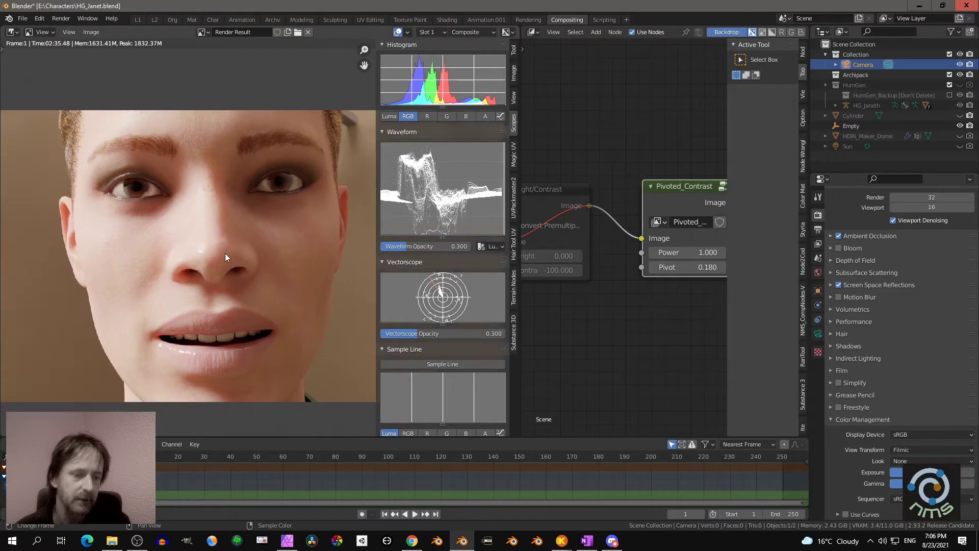
scroll(225, 253, up, 1)
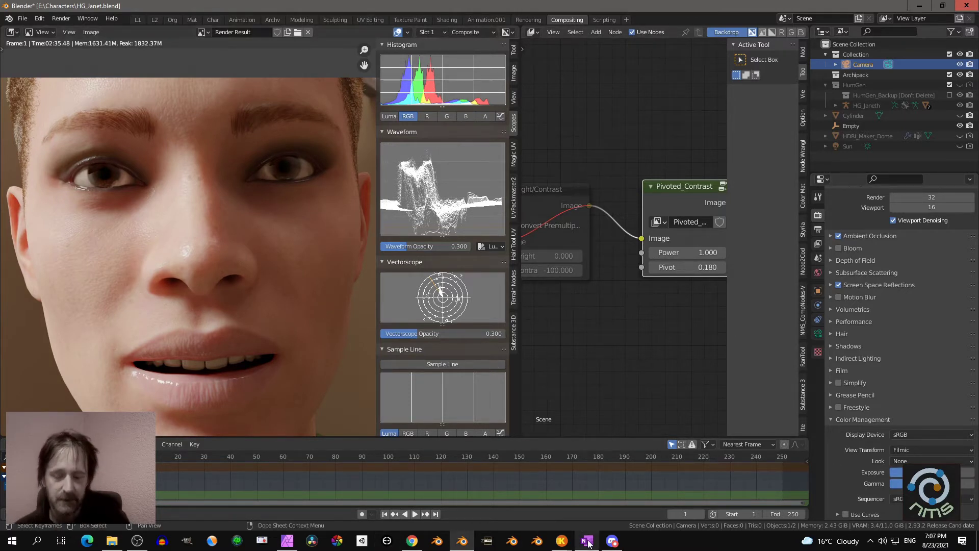
mouse_move(589, 544)
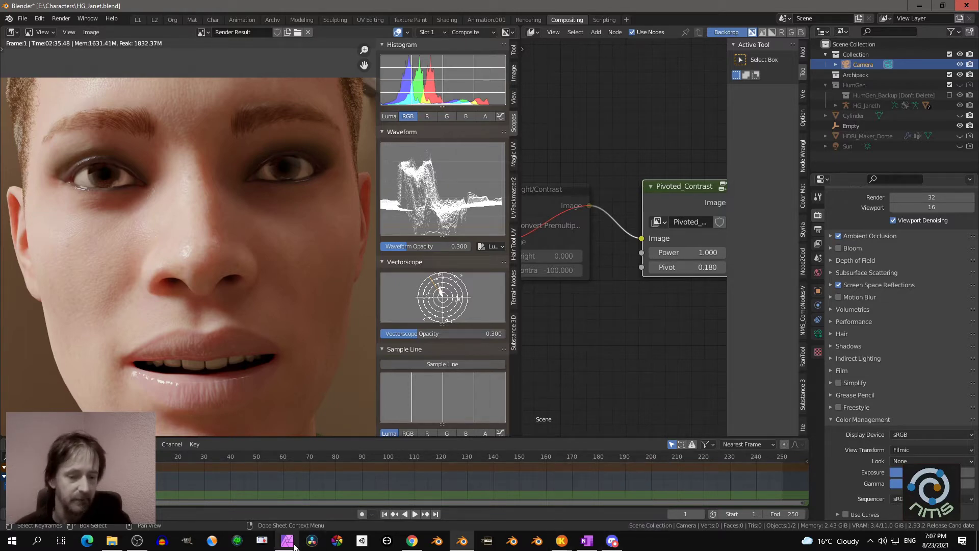
- In Affinity Photo, set the Levels on test.png to White Level 78% and Gamma 0.959
click(287, 495)
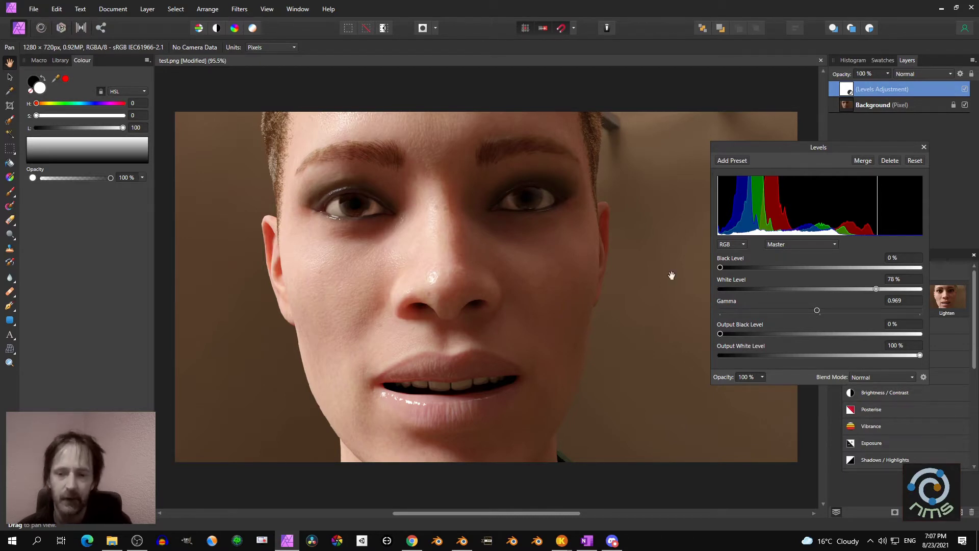
drag(876, 290, 802, 299)
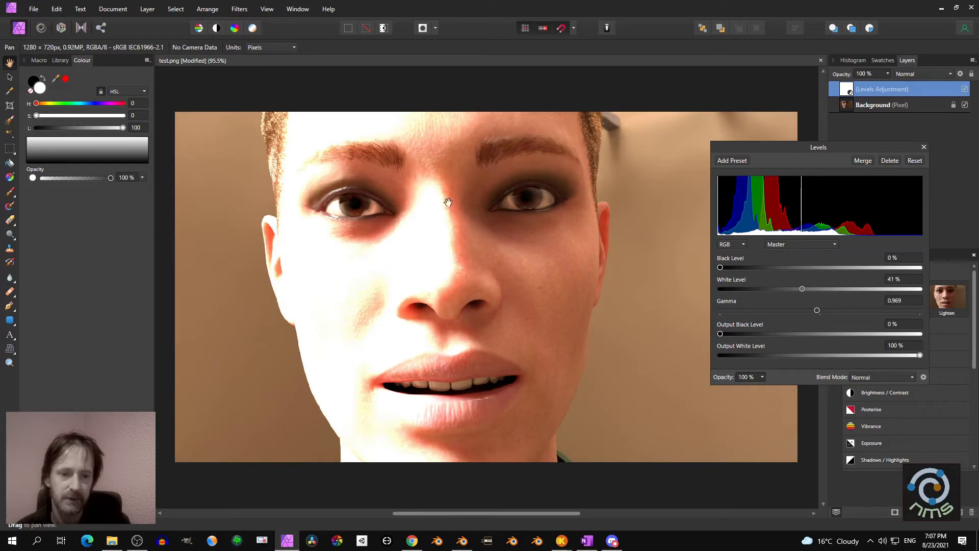
drag(803, 290, 876, 292)
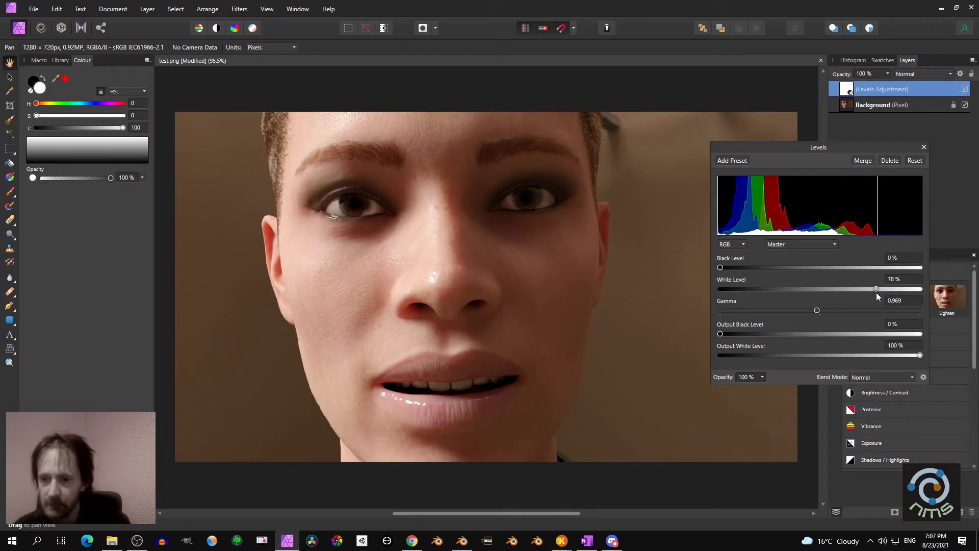
mouse_move(876, 293)
mouse_down()
mouse_move(807, 294)
mouse_move(875, 289)
mouse_up()
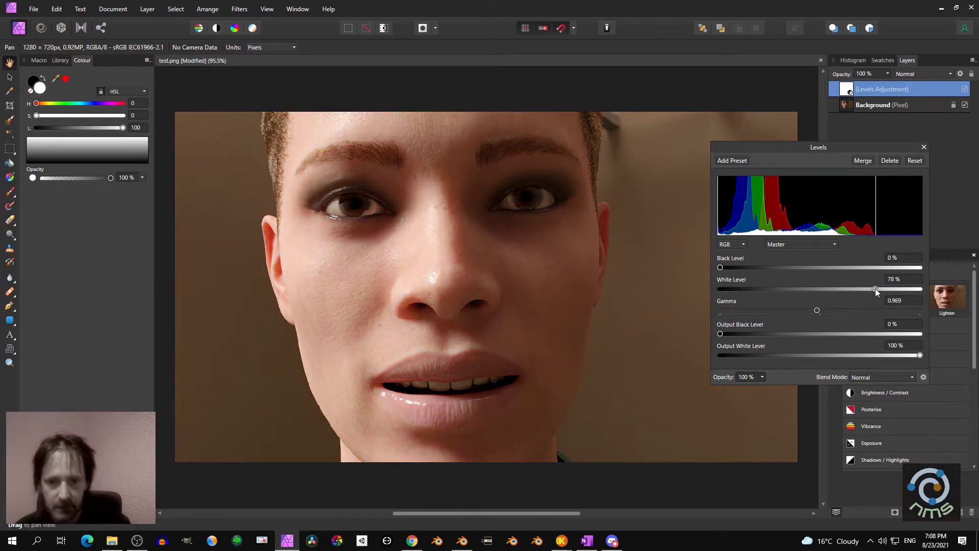
mouse_move(818, 310)
mouse_down()
mouse_move(808, 313)
mouse_move(817, 314)
mouse_up()
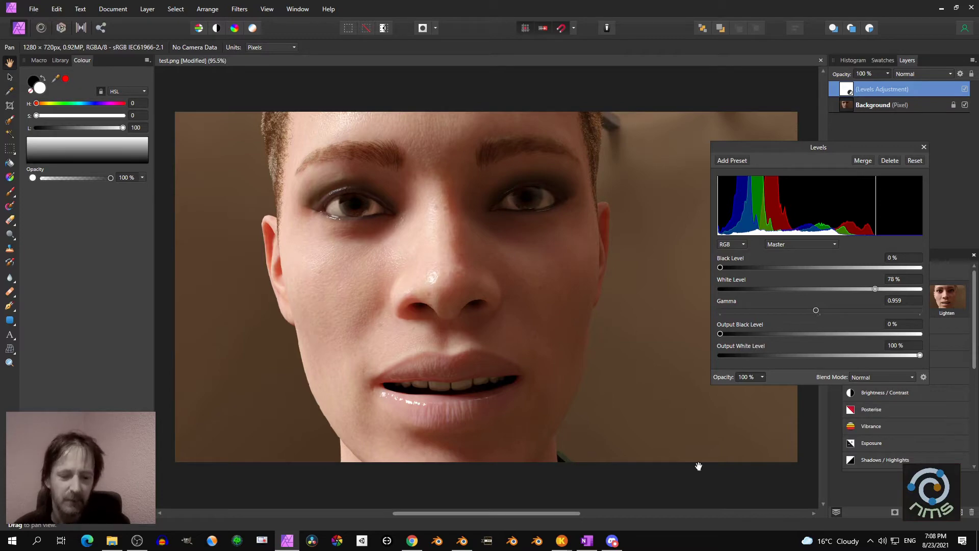
- Back in Blender, add a Color Balance node to the compositing node graph
click(462, 541)
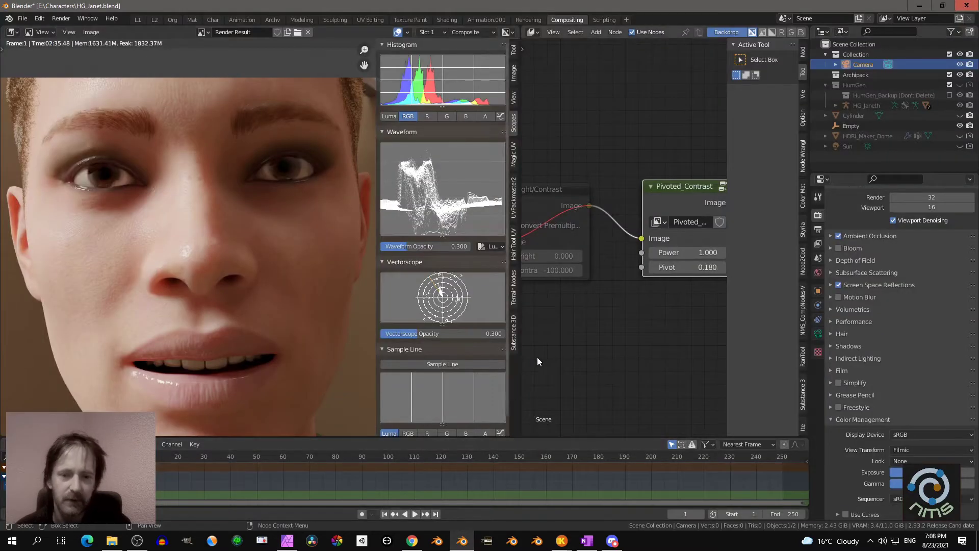
scroll(602, 204, down, 3)
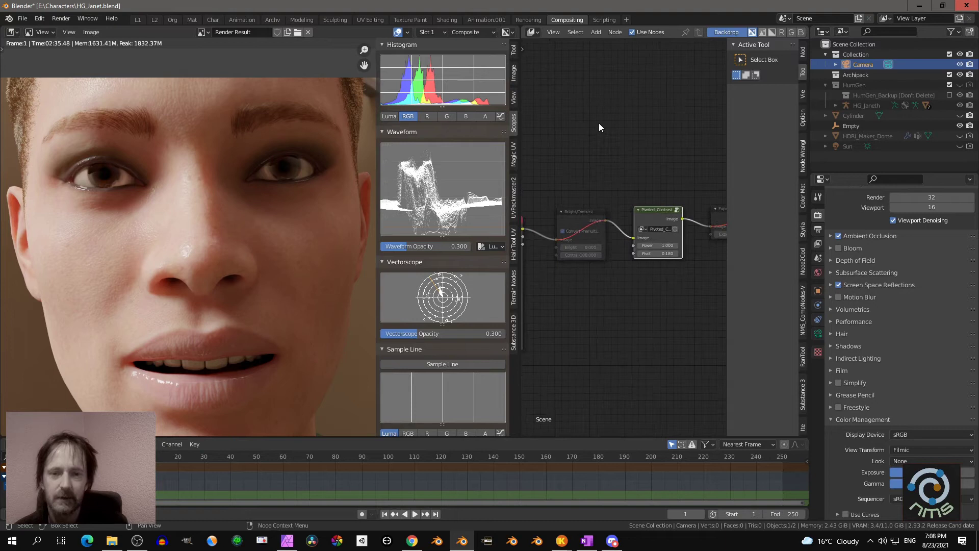
click(595, 31)
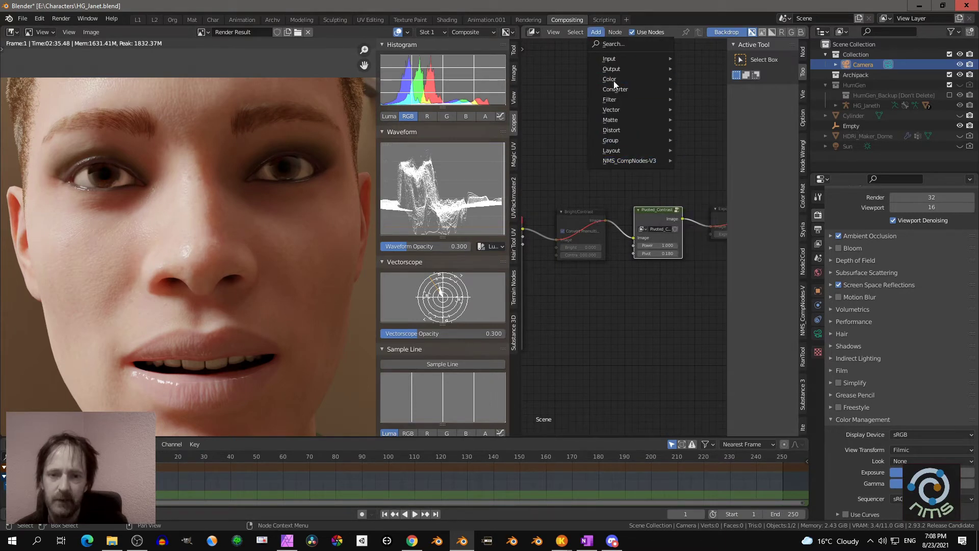
mouse_move(614, 63)
mouse_move(611, 80)
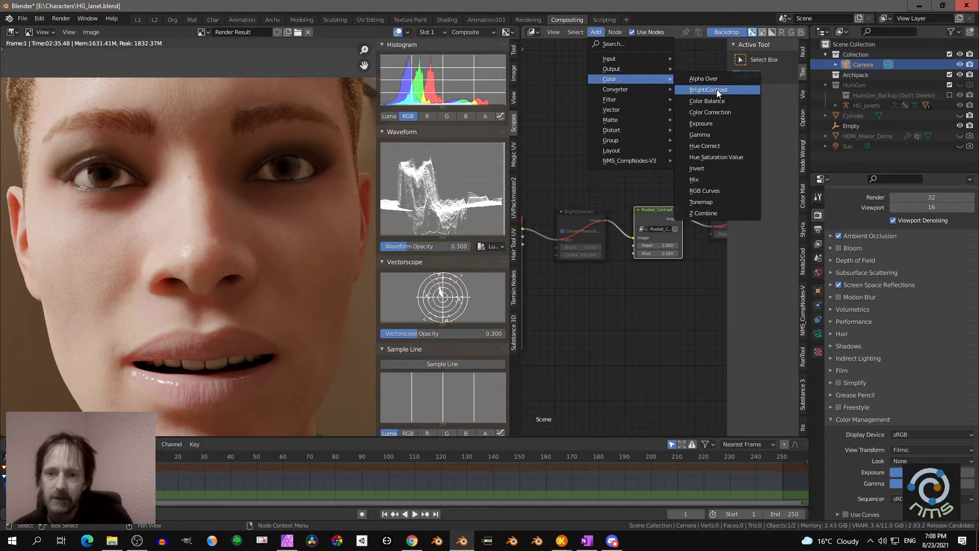
click(708, 101)
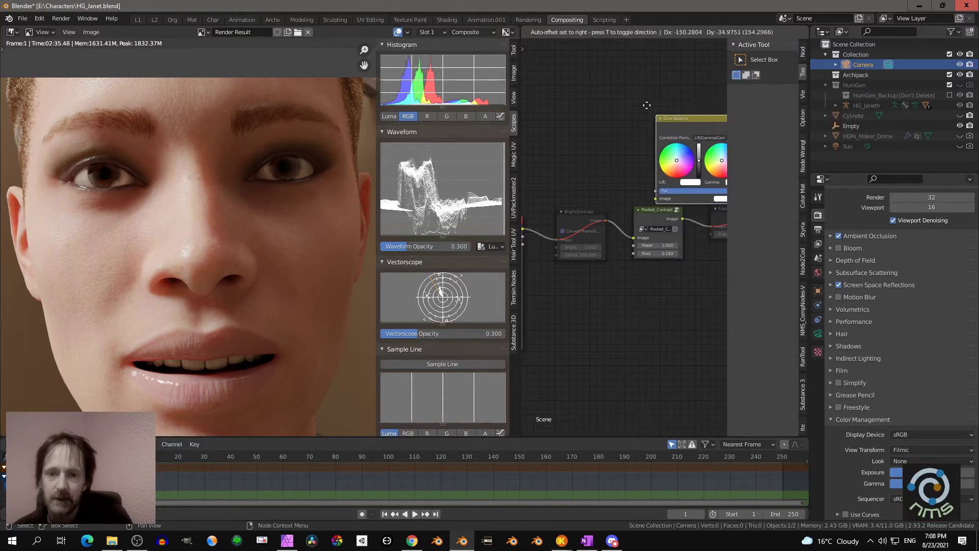
click(576, 115)
scroll(612, 168, up, 1)
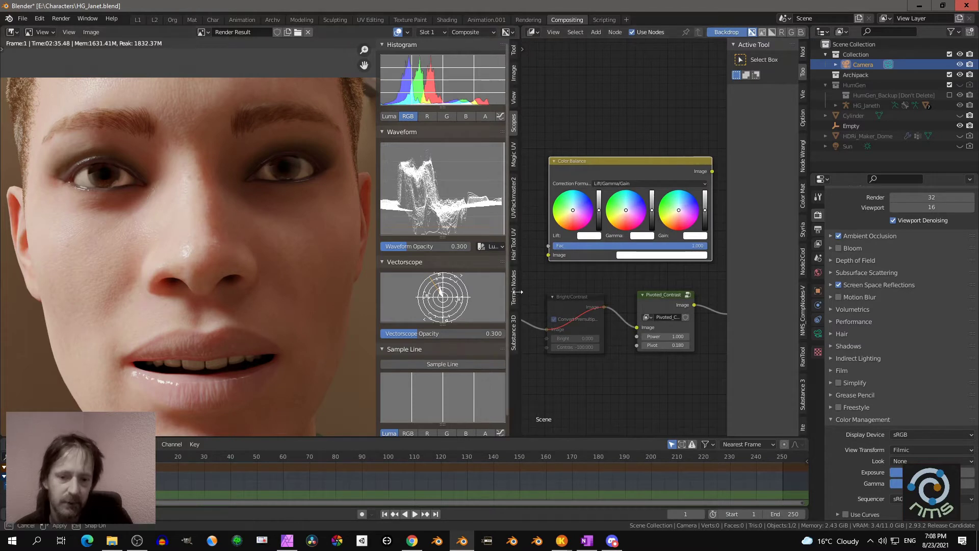
- Set the Color Balance node's correction formula to Offset/Power/Slope (ASC-CDL)
drag(516, 265, 371, 265)
middle_drag(433, 280, 500, 200)
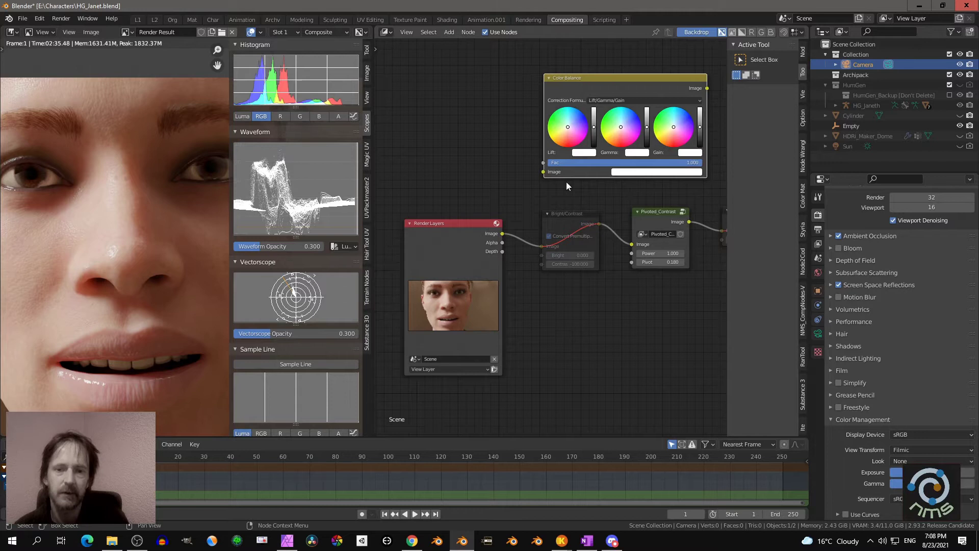
click(608, 100)
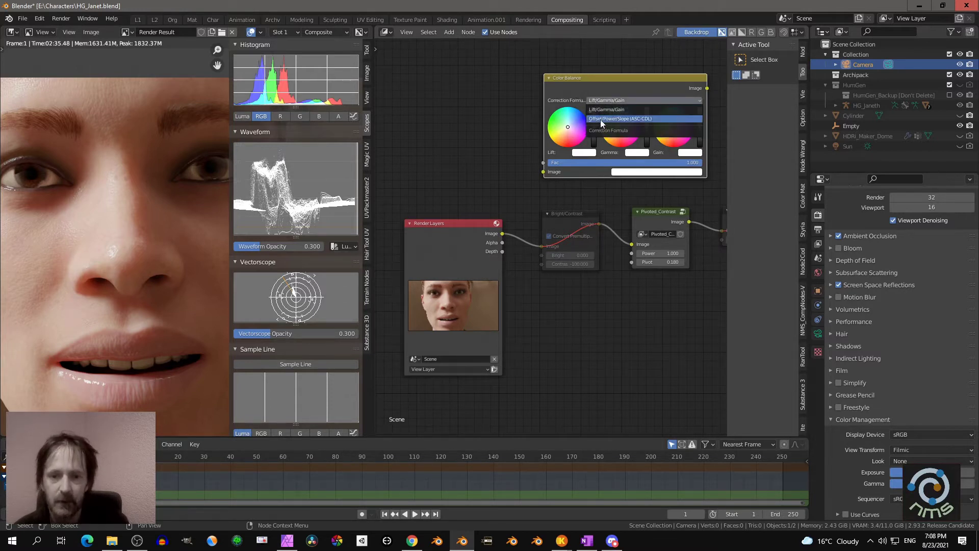
click(600, 119)
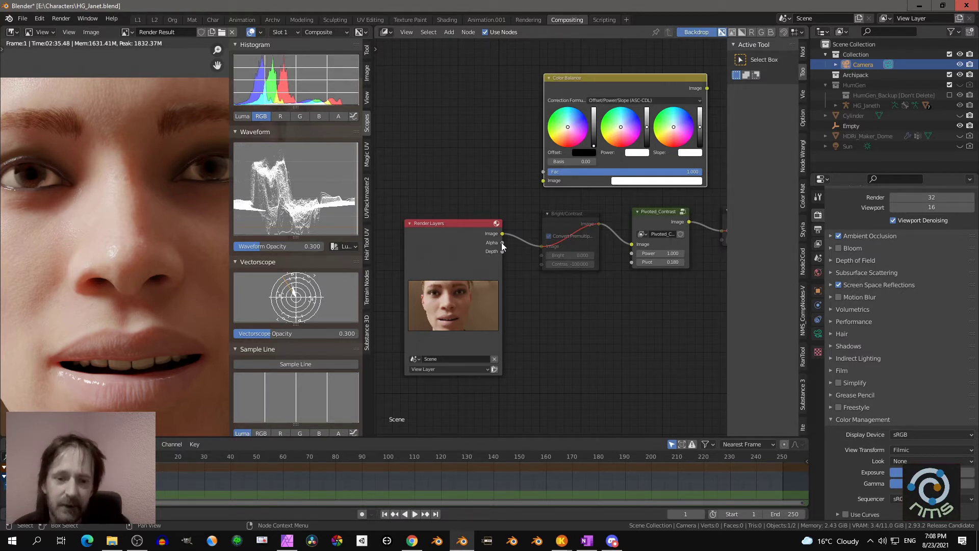
- Connect the Render Layers Image into the Color Balance node and route its output onward
scroll(503, 245, down, 2)
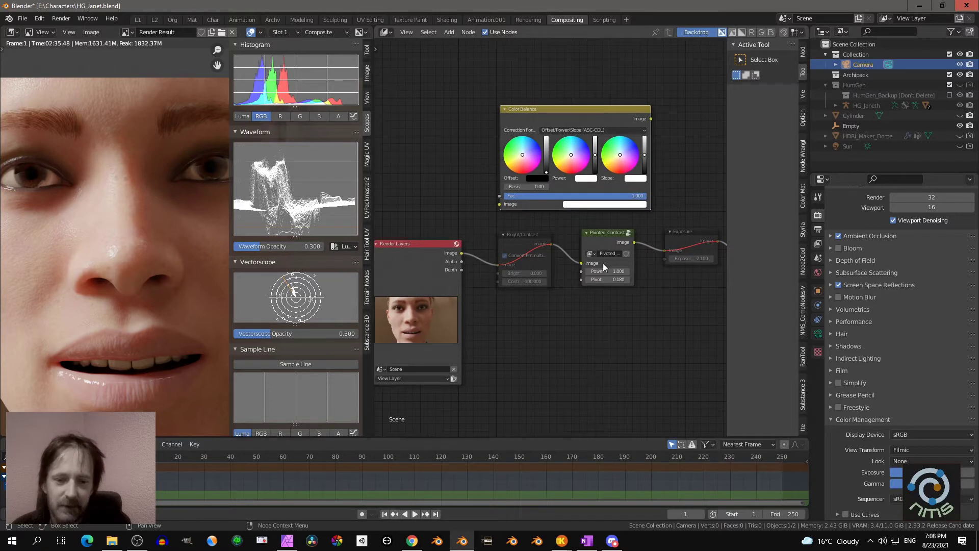
drag(461, 254, 499, 203)
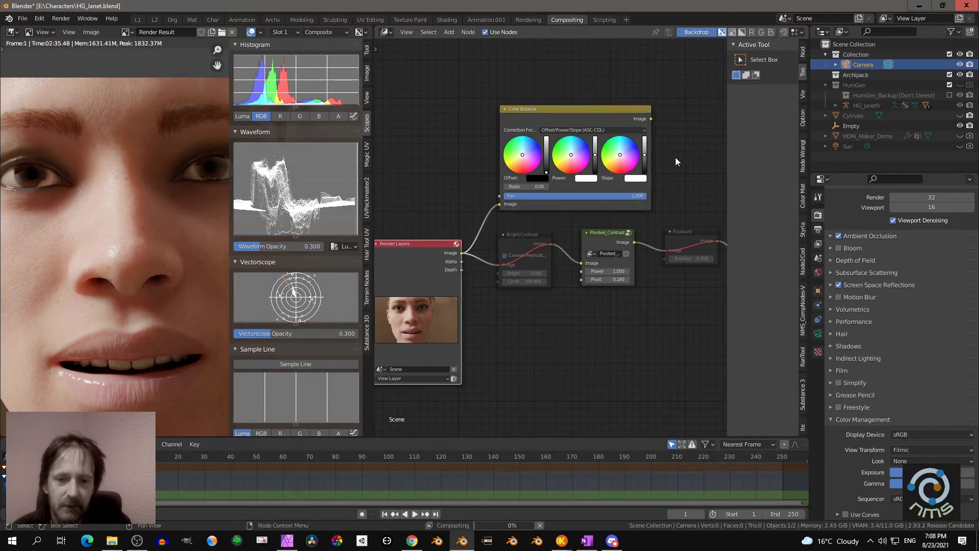
drag(651, 119, 667, 249)
middle_drag(517, 249, 554, 266)
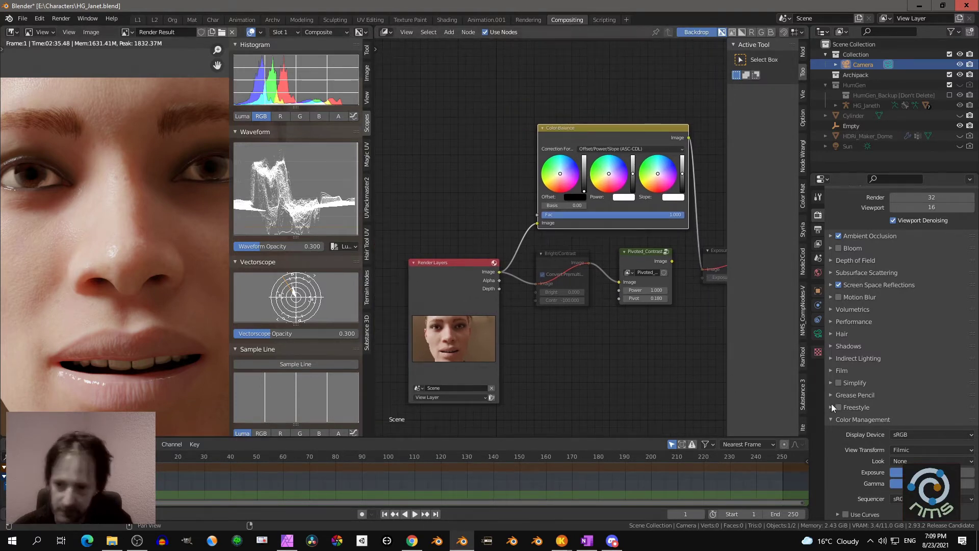
- Reset the Exposure setting to its default value and fit the render in the image view
right_click(917, 472)
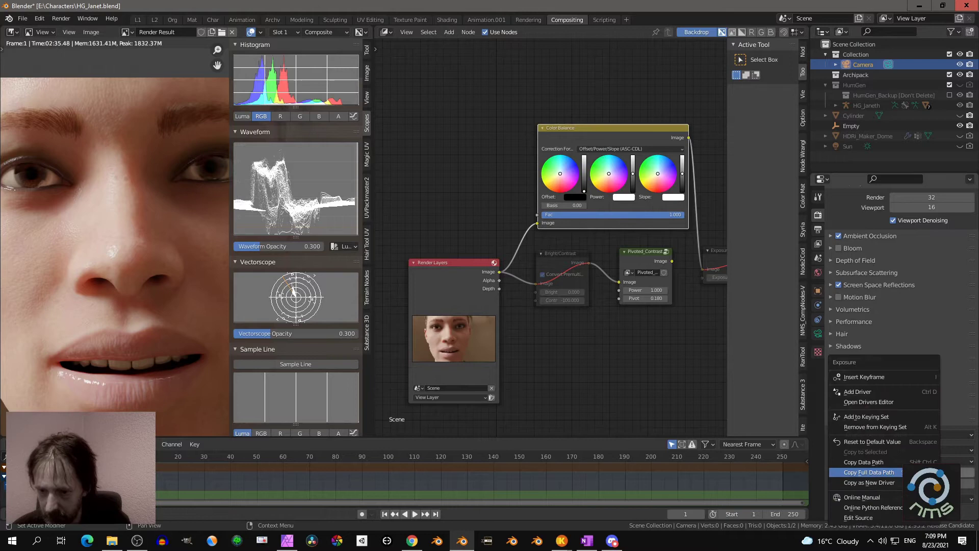
click(894, 442)
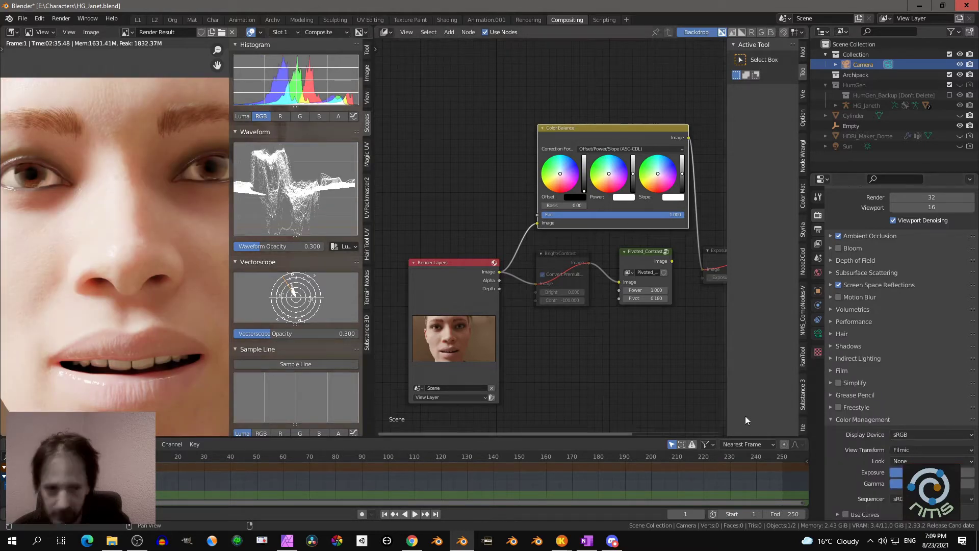
key(Home)
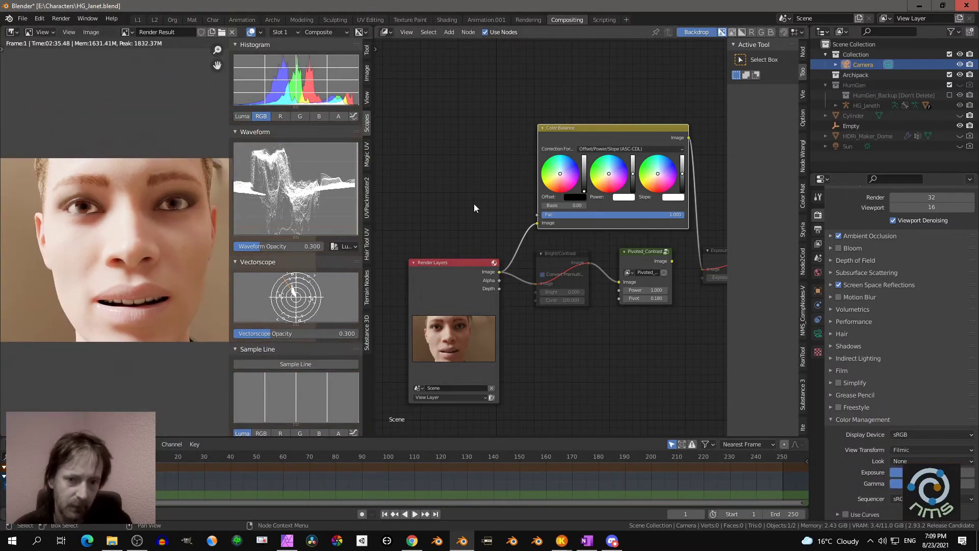
scroll(444, 218, up, 3)
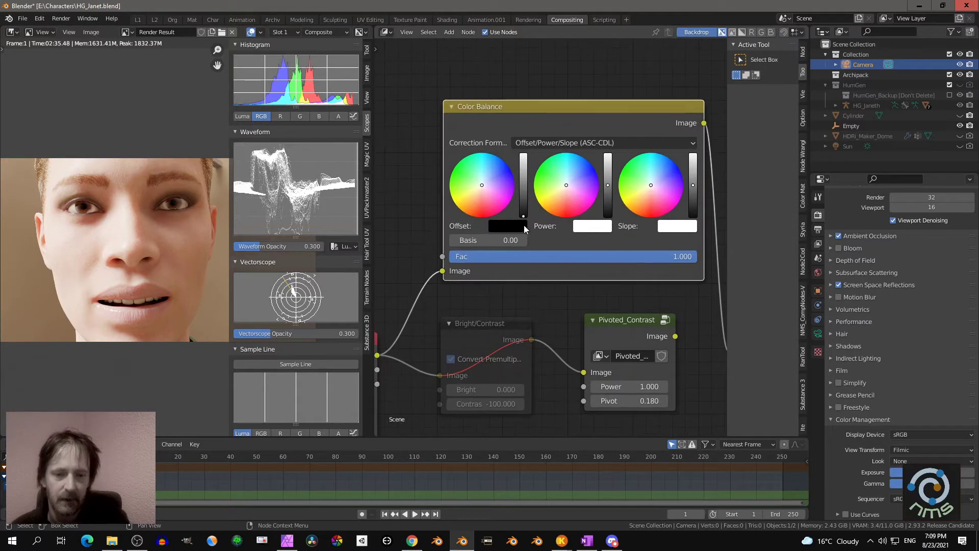
ctrl+scroll(524, 228, up, 1)
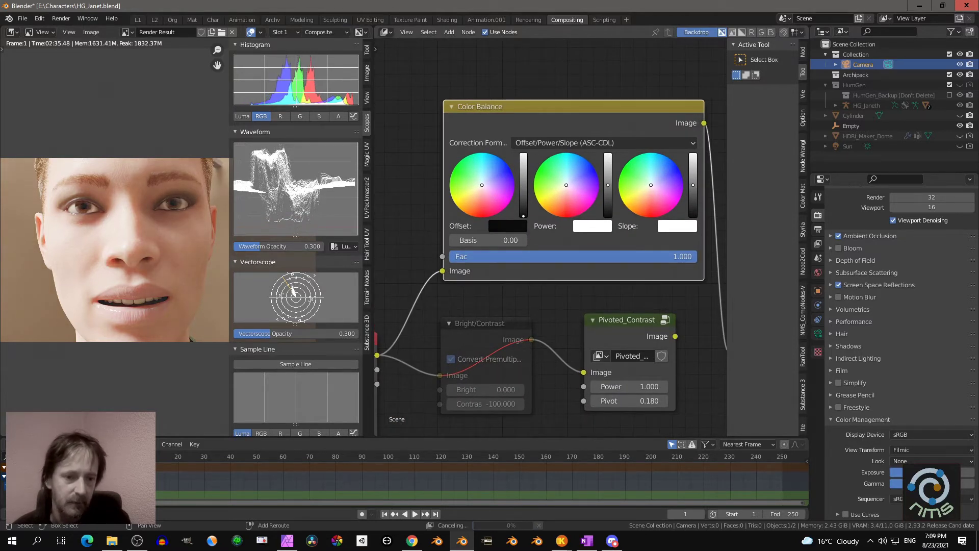
ctrl+scroll(507, 225, up, 2)
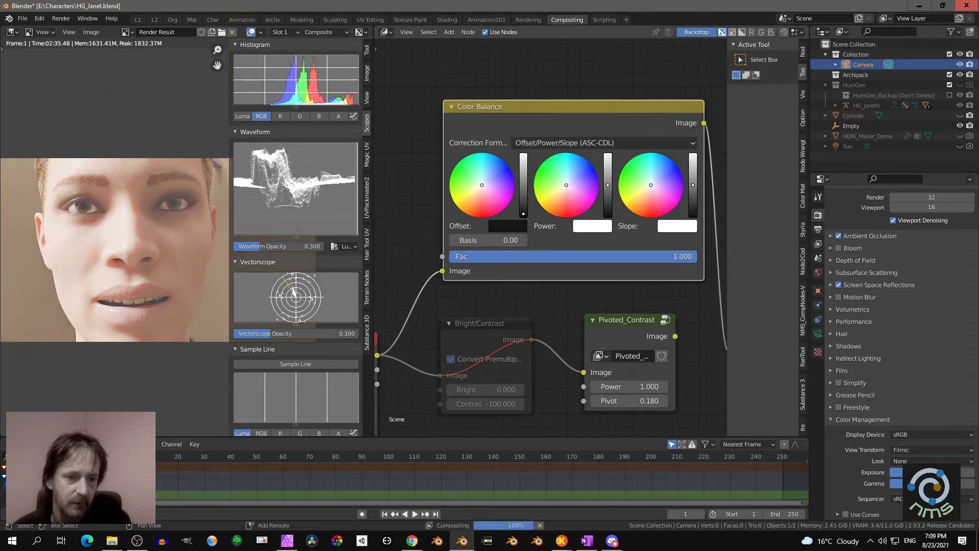
ctrl+scroll(508, 225, down, 2)
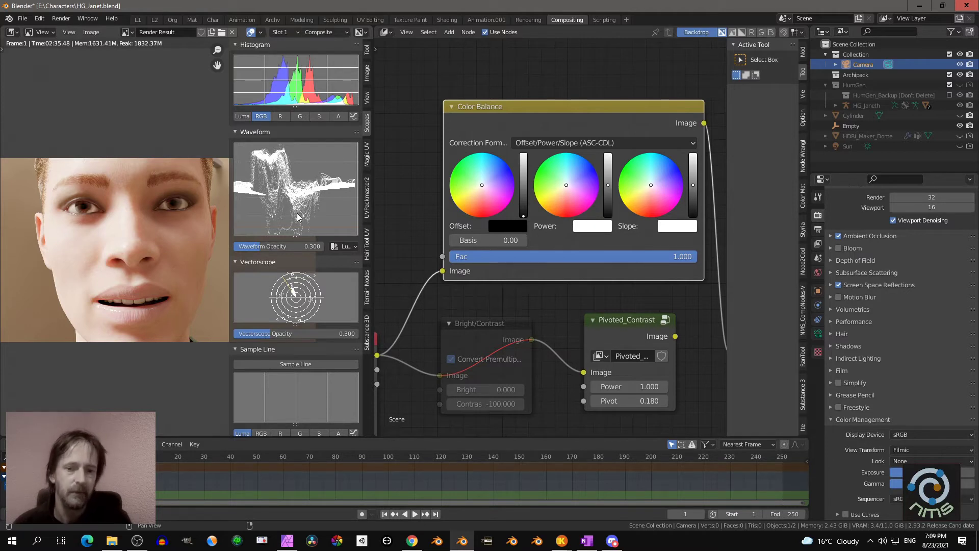
- Adjust the Color Balance Offset value and set the view transform to Standard
mouse_move(524, 216)
mouse_down()
mouse_move(523, 203)
mouse_move(523, 216)
mouse_up()
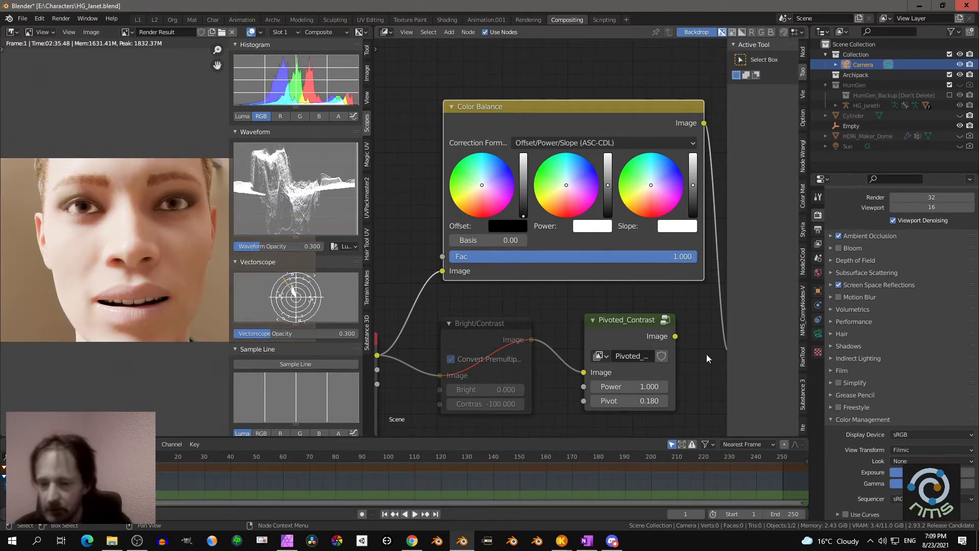
click(896, 449)
click(899, 438)
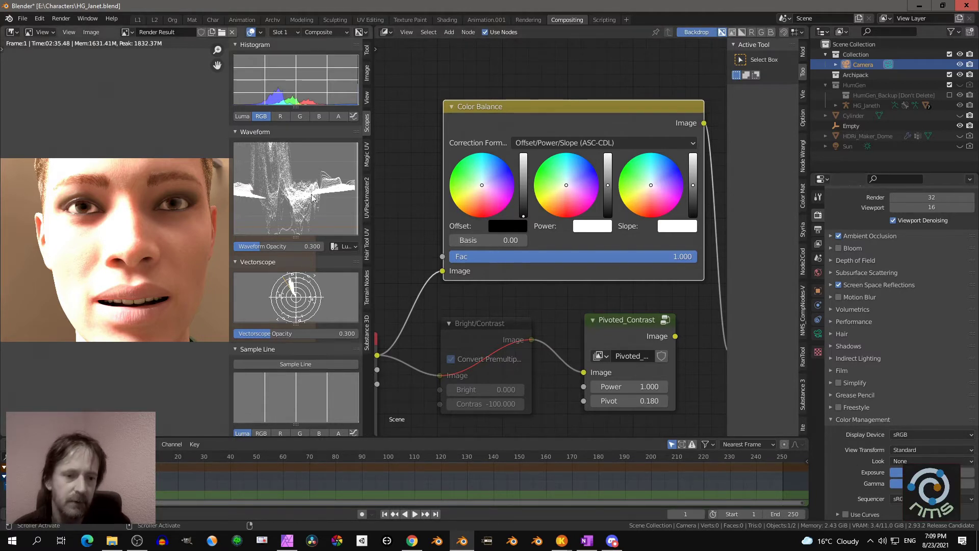
- Test the Color Balance Offset, Power and Slope values
mouse_move(522, 213)
mouse_down()
mouse_move(523, 194)
mouse_move(522, 216)
mouse_up()
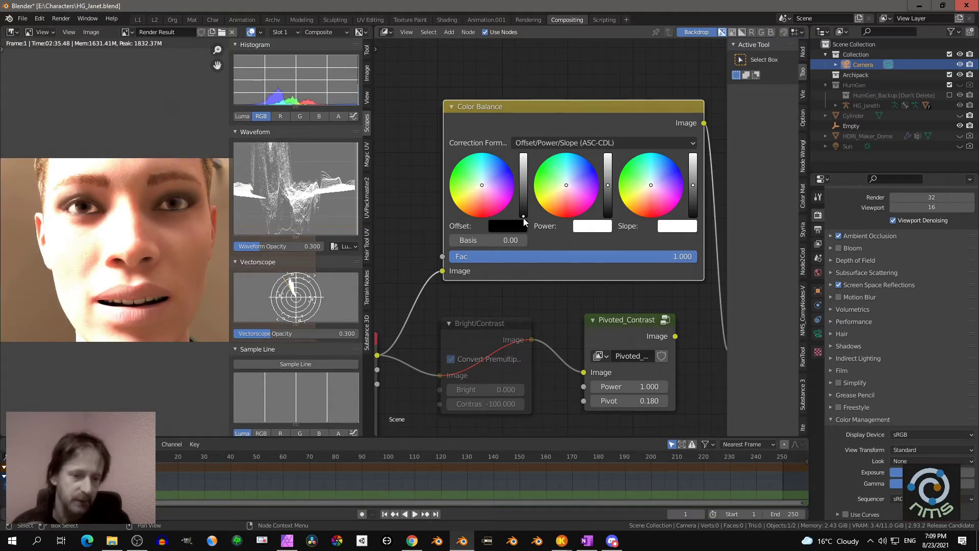
mouse_move(606, 187)
mouse_down()
mouse_move(607, 206)
mouse_move(607, 172)
mouse_move(607, 186)
mouse_up()
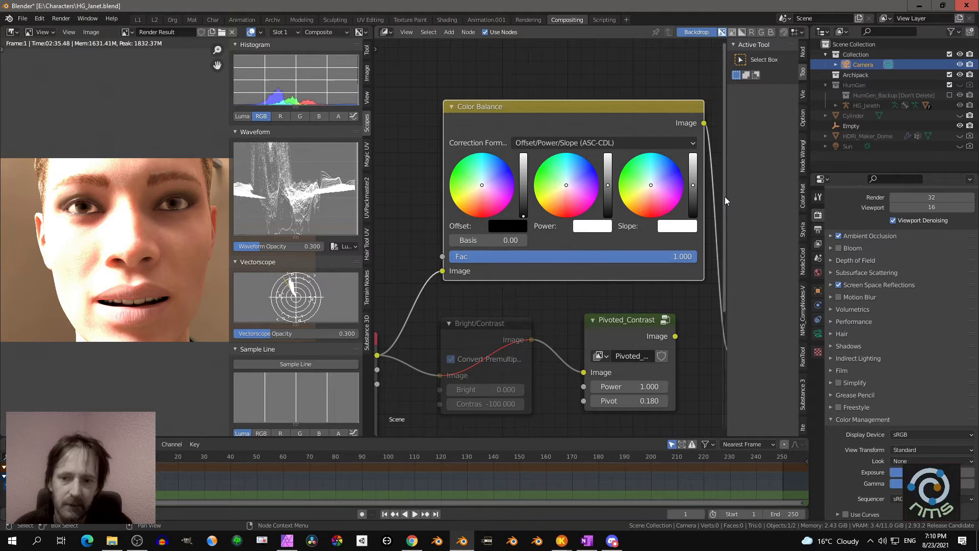
mouse_move(693, 185)
mouse_down()
mouse_move(693, 156)
mouse_move(693, 185)
mouse_up()
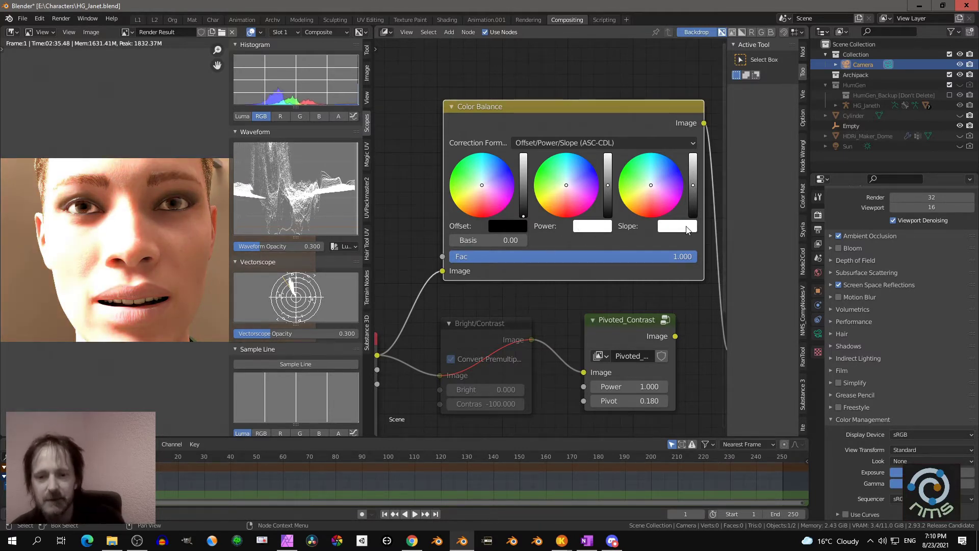
mouse_move(696, 191)
mouse_down()
mouse_move(693, 177)
mouse_move(693, 185)
mouse_up()
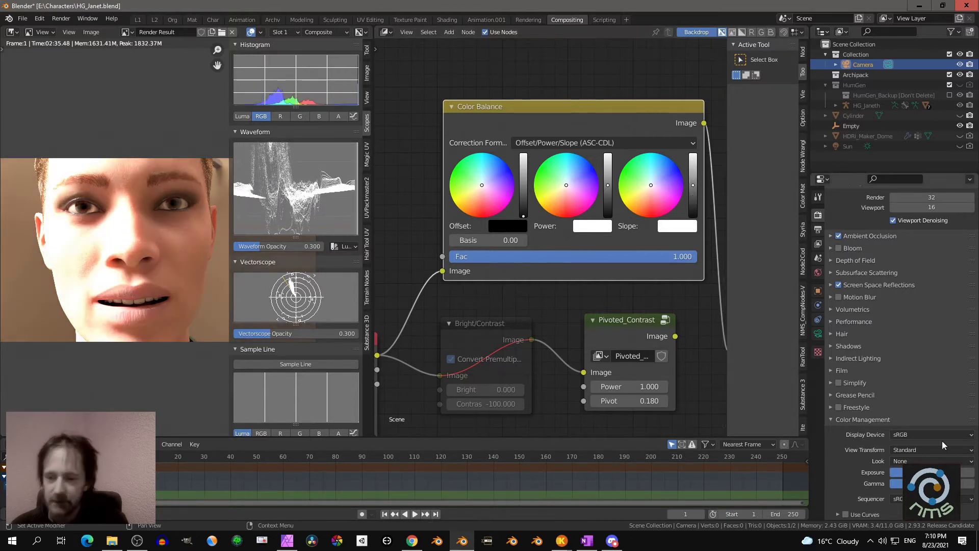
- Set the view transform back to Filmic and cancel a further Slope change
click(896, 461)
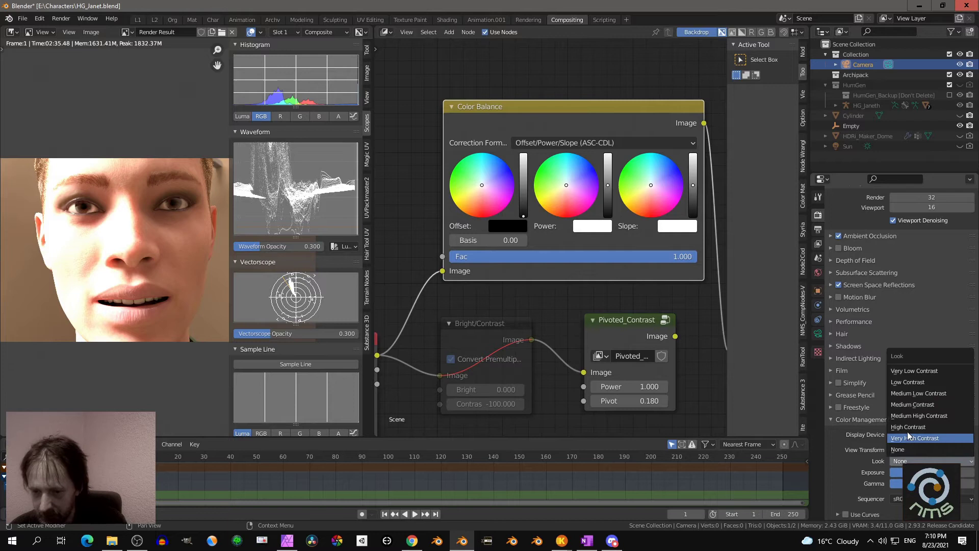
click(906, 450)
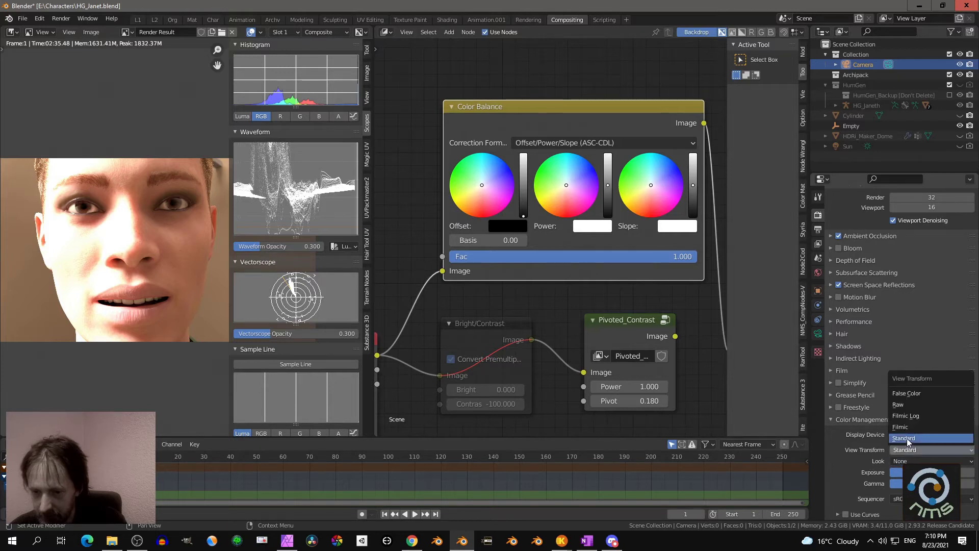
click(886, 426)
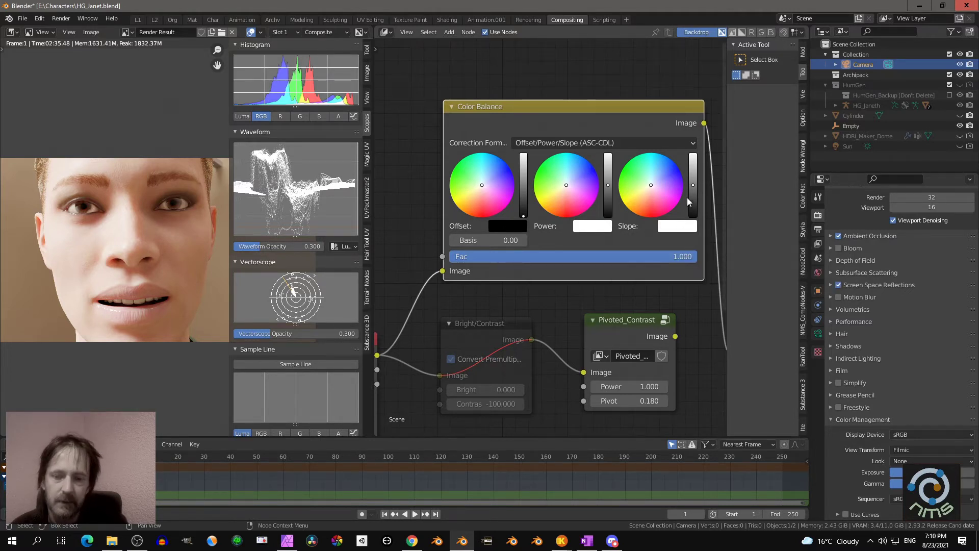
mouse_move(693, 192)
mouse_down()
mouse_move(692, 179)
mouse_move(693, 202)
mouse_up()
key(Escape)
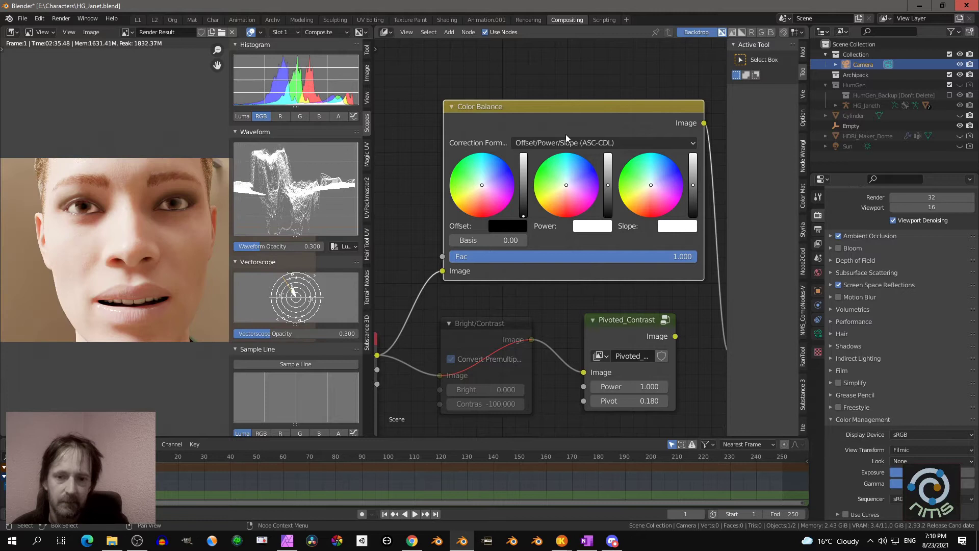
- Switch the Color Balance formula to Lift/Gamma/Gain and the view transform to Standard
click(564, 142)
click(561, 156)
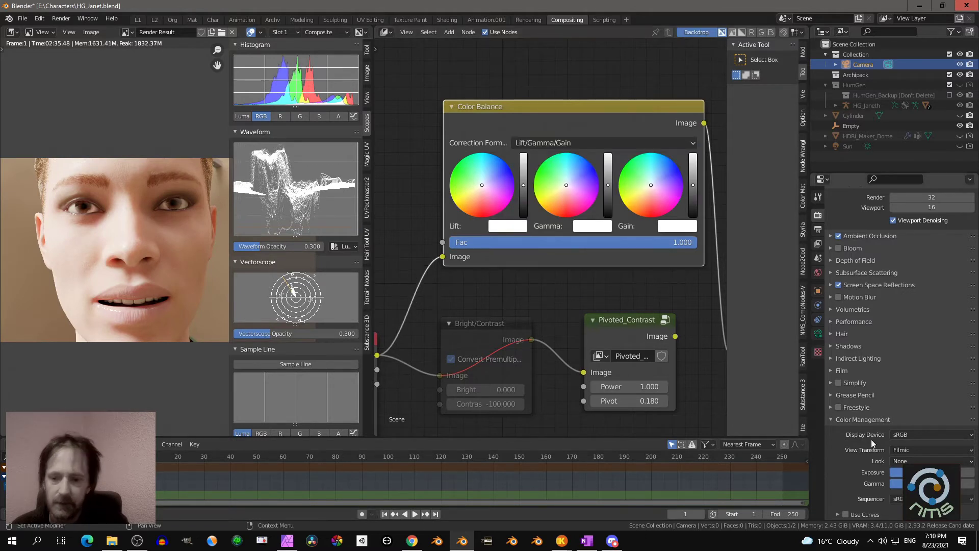
click(907, 461)
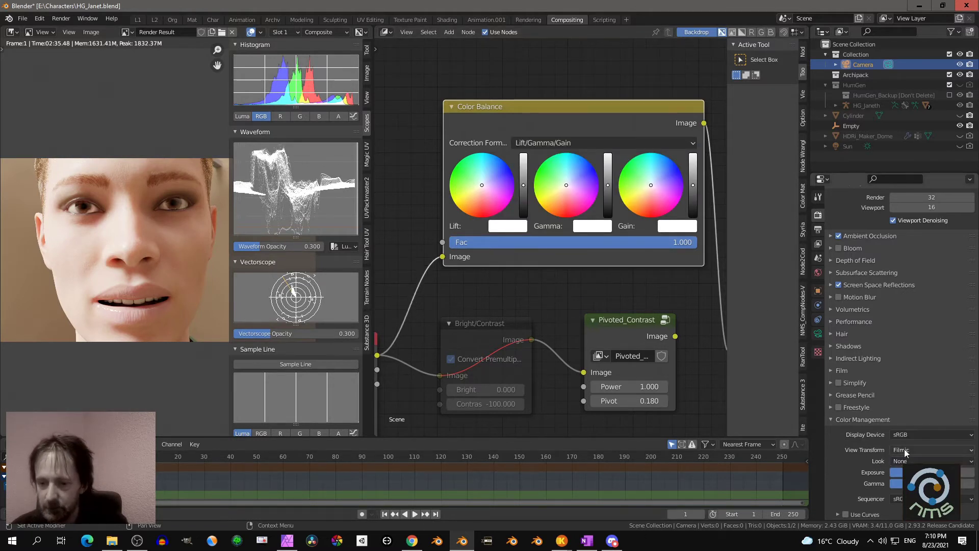
click(906, 450)
click(906, 437)
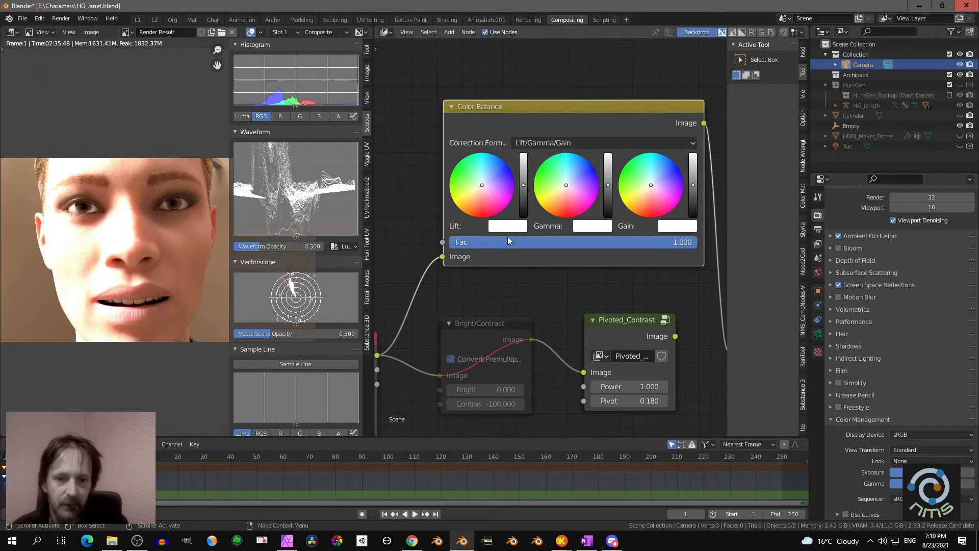
- Test Lift, Gamma and Gain values, resetting Lift and Gamma to defaults
mouse_move(521, 195)
mouse_down()
mouse_move(523, 185)
mouse_move(523, 205)
mouse_move(523, 170)
mouse_move(523, 184)
mouse_up()
key(BackSpace)
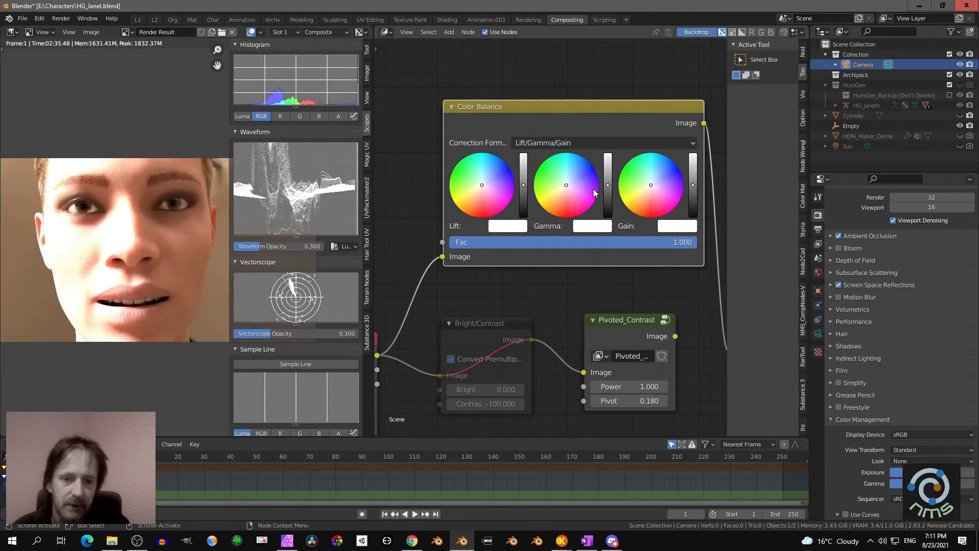
drag(608, 185, 607, 216)
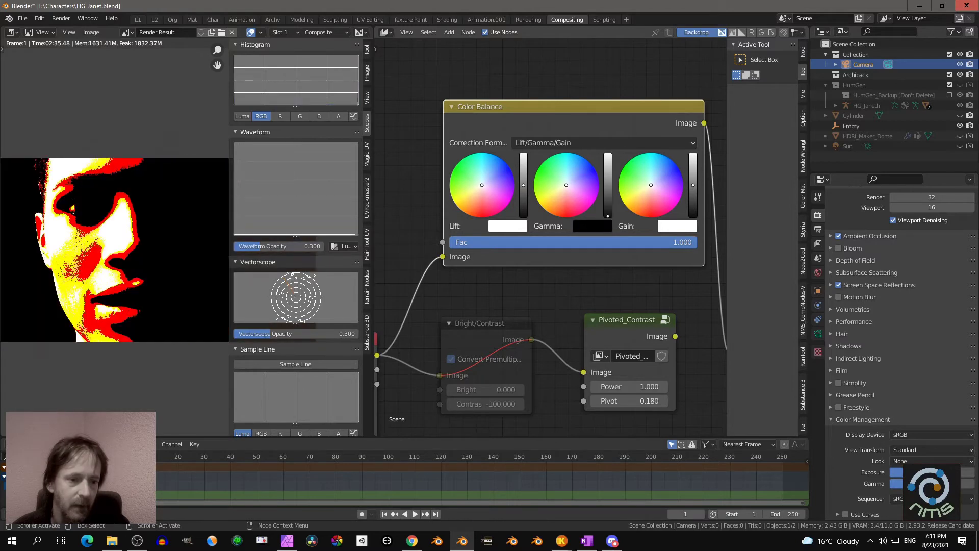
key(BackSpace)
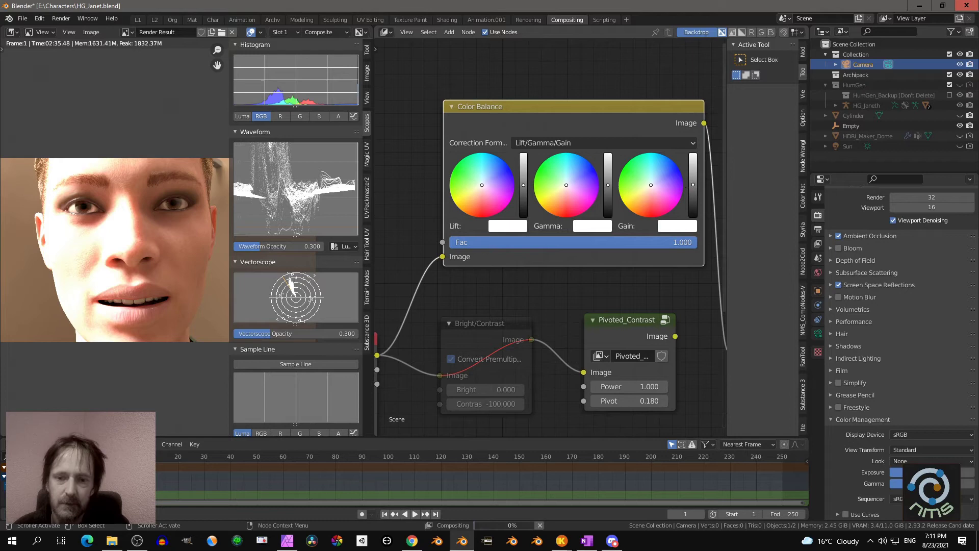
mouse_move(693, 185)
mouse_down()
mouse_move(692, 172)
mouse_move(692, 208)
mouse_move(693, 185)
mouse_up()
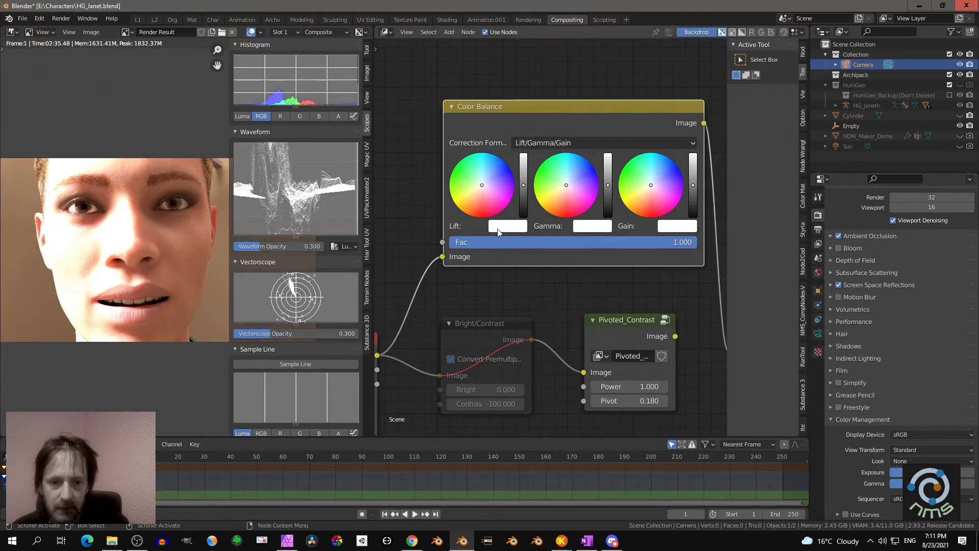
- Switch the Color Balance node to Offset/Power/Slope (ASC-CDL) and adjust Power
click(570, 143)
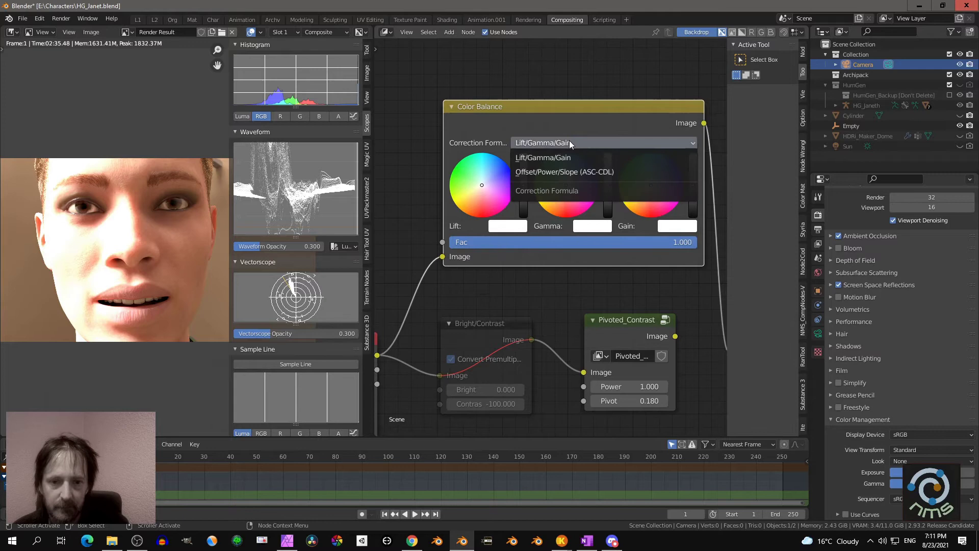
click(561, 171)
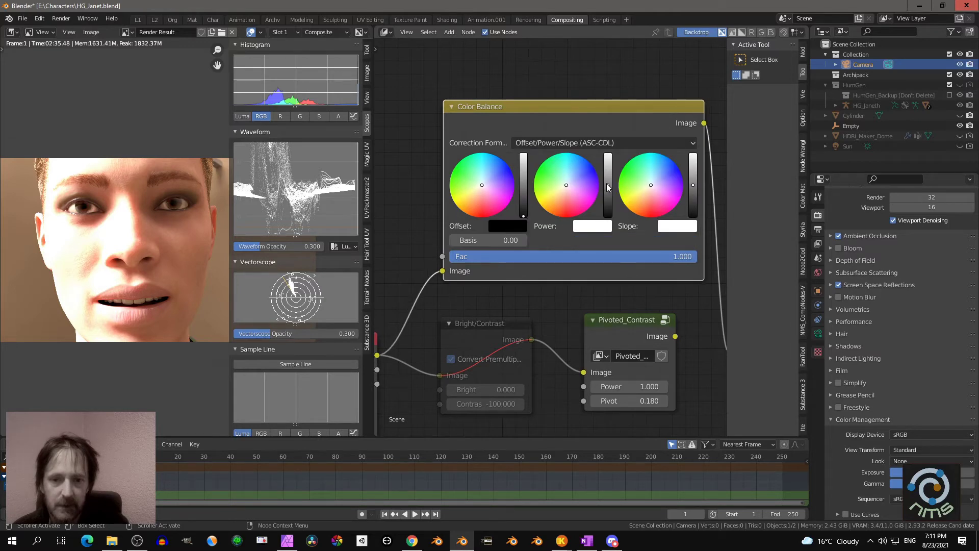
drag(606, 182, 607, 180)
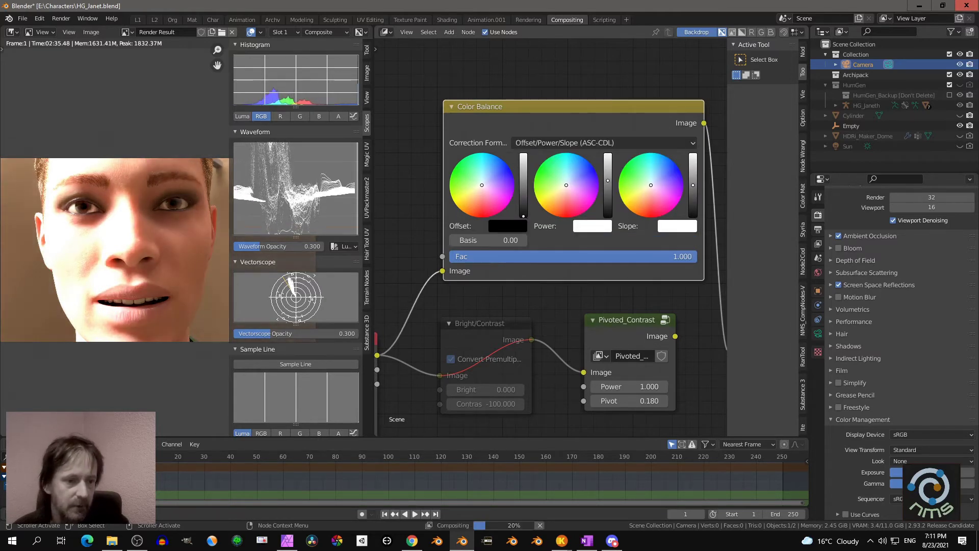
- Set the view transform to Filmic, push Power up and lower Slope
click(928, 450)
click(906, 437)
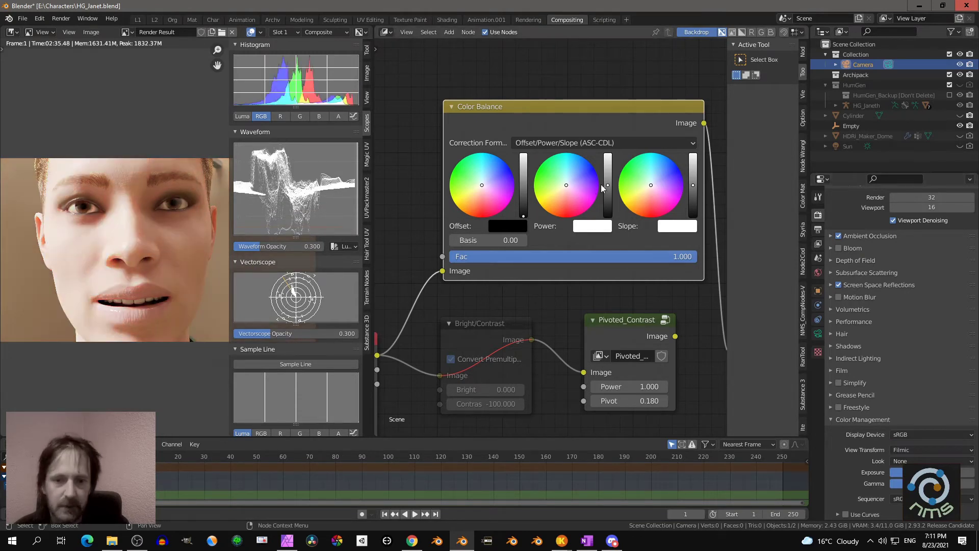
mouse_move(603, 187)
mouse_down()
mouse_move(607, 159)
mouse_move(607, 186)
mouse_up()
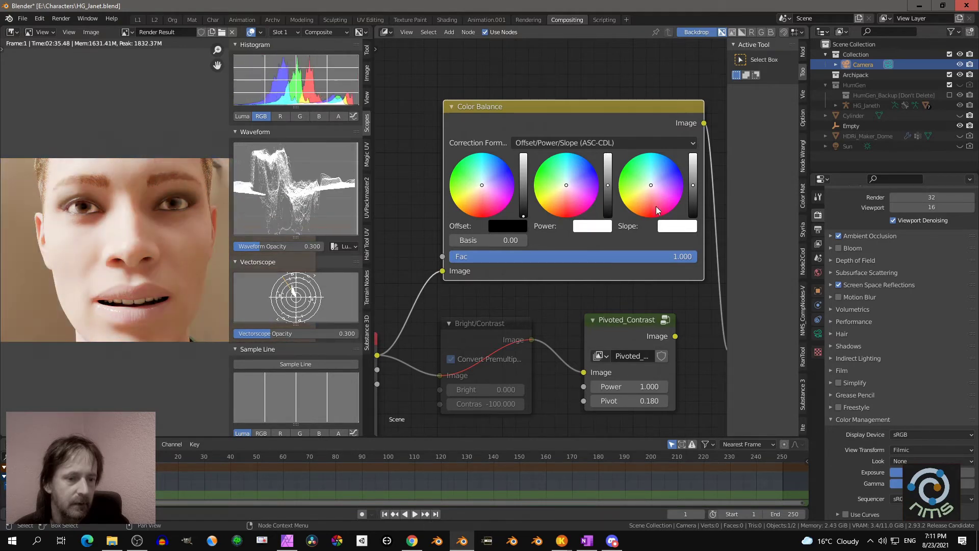
drag(693, 188, 694, 194)
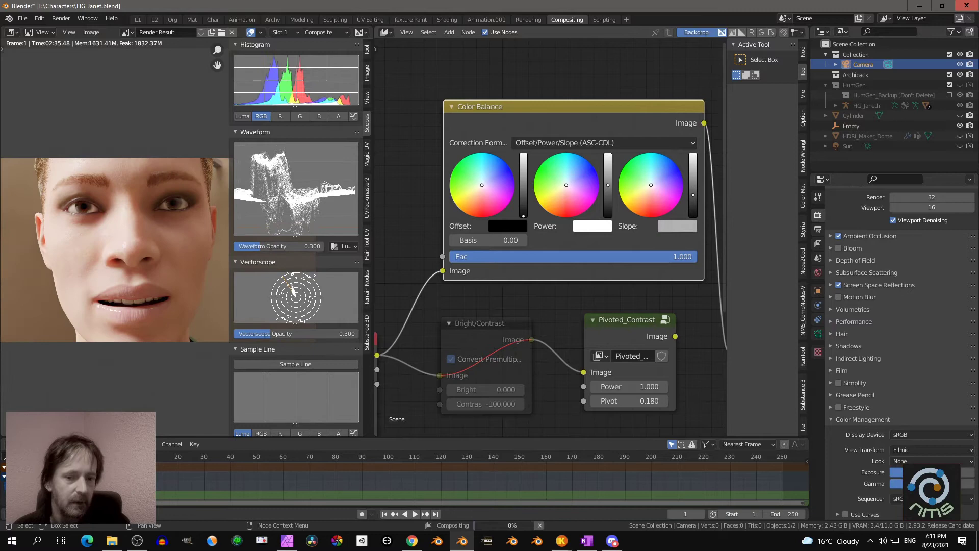
scroll(579, 98, down, 3)
- Add a Color Correction node, cancel it, then reopen the Shift+A colour nodes list
key(shift+a)
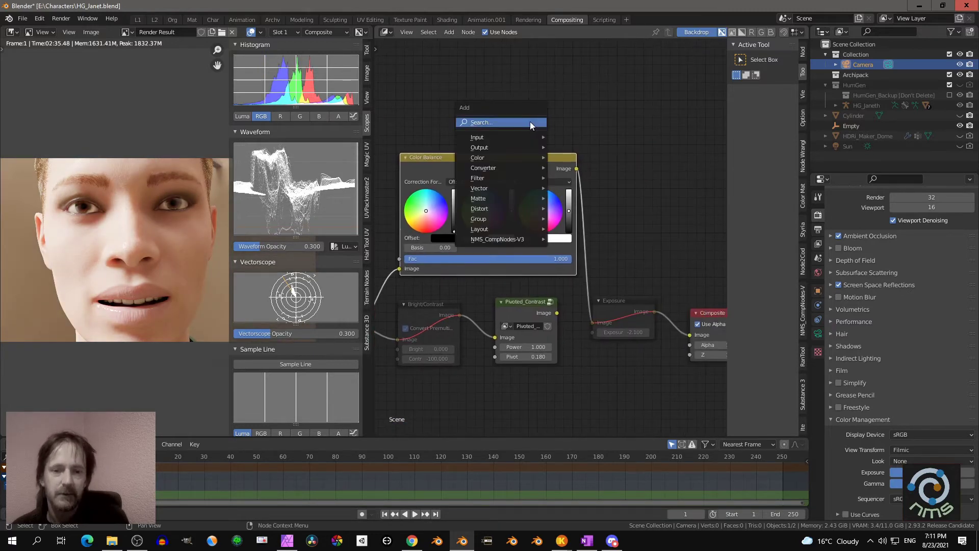
mouse_move(490, 157)
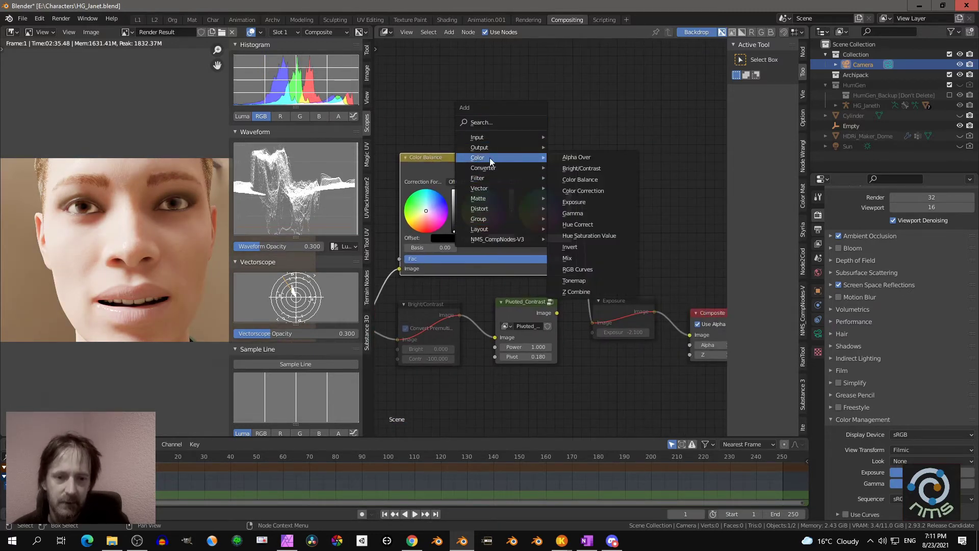
click(589, 191)
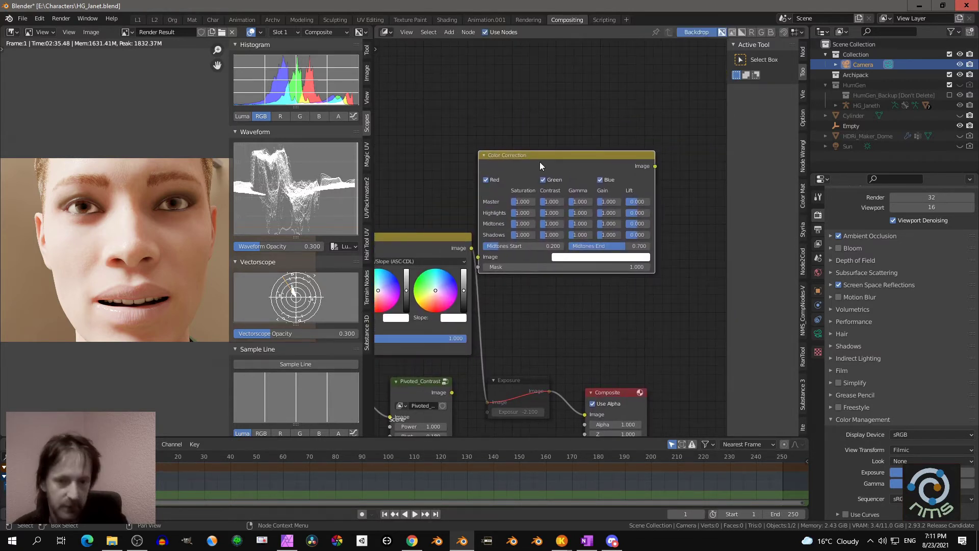
key(Escape)
key(shift+a)
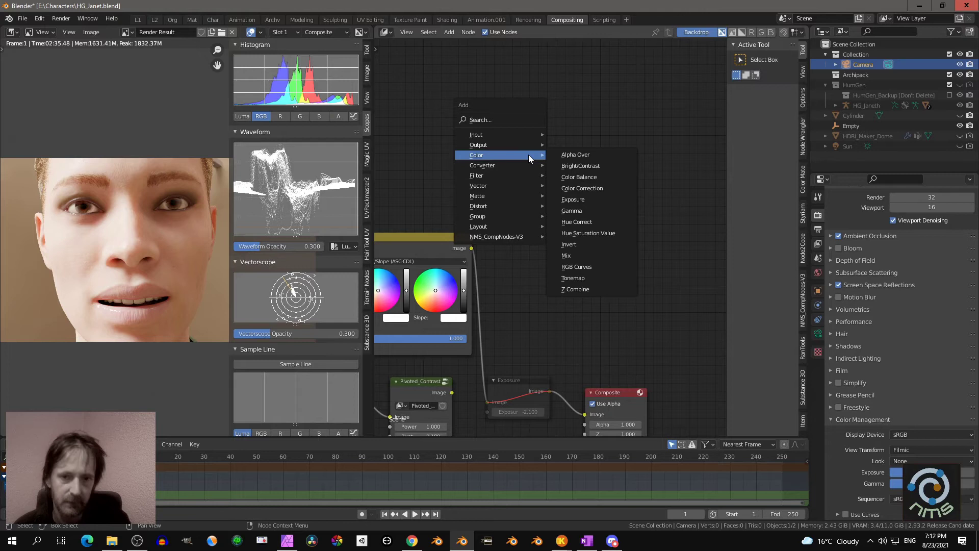
- Insert an Exposure node on the link just before the Composite output
click(574, 200)
click(586, 381)
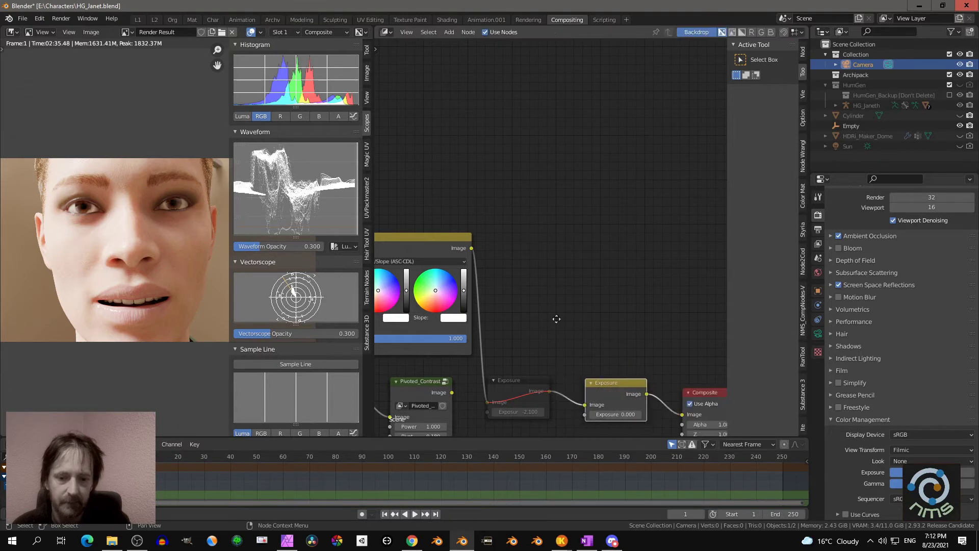
middle_drag(556, 319, 477, 127)
- Try higher values on the new Exposure node, then bring up the colour nodes list
mouse_move(530, 205)
mouse_down()
mouse_move(554, 205)
mouse_move(524, 204)
mouse_up()
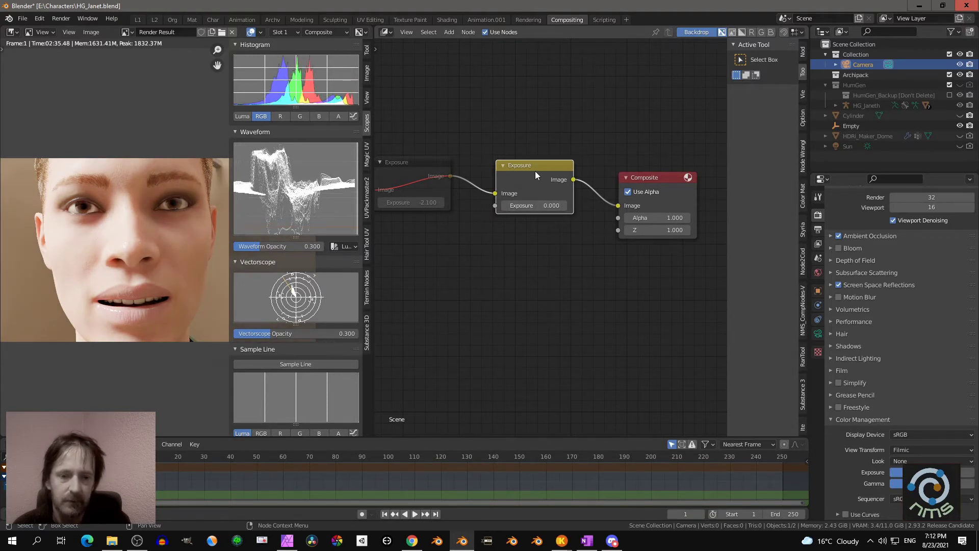
mouse_move(525, 206)
mouse_down()
mouse_move(547, 206)
mouse_move(520, 205)
mouse_up()
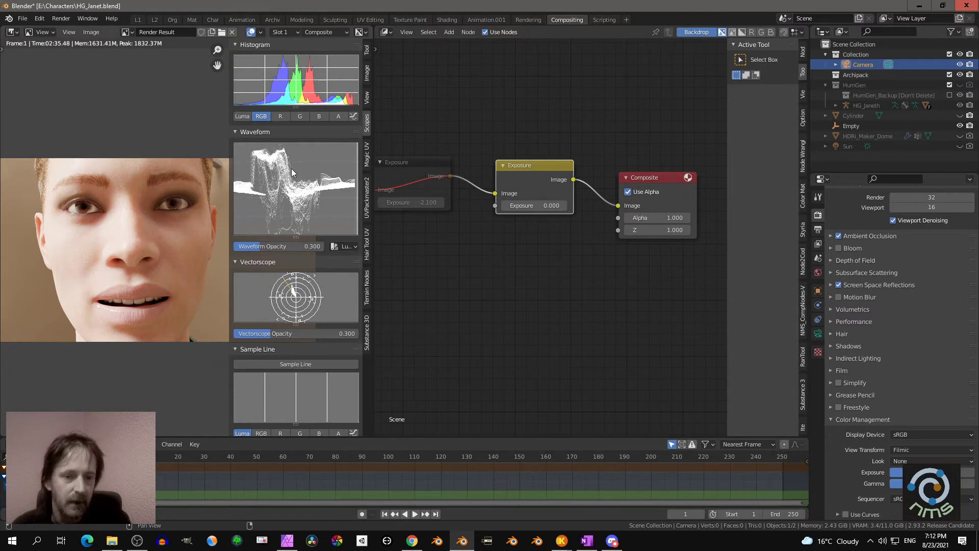
drag(536, 206, 576, 206)
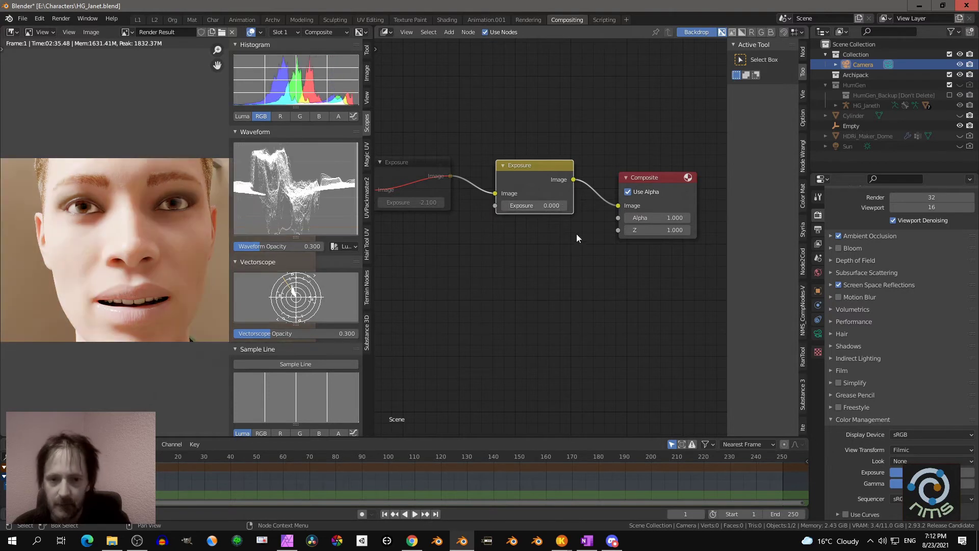
key(shift+a)
mouse_move(520, 245)
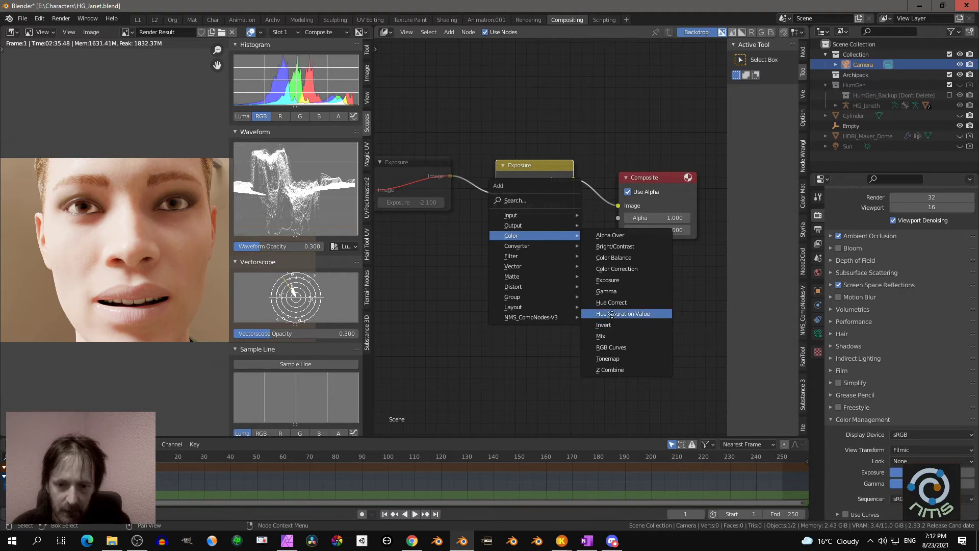
- Add a Hue Saturation Value node onto the Exposure-to-Composite link and nudge its Value
click(613, 313)
click(586, 153)
scroll(561, 204, up, 2)
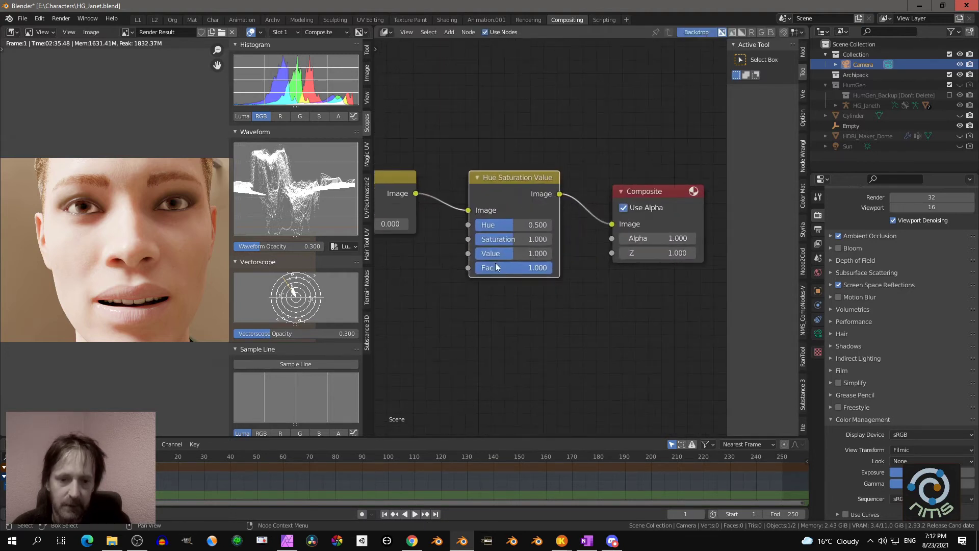
drag(515, 253, 544, 256)
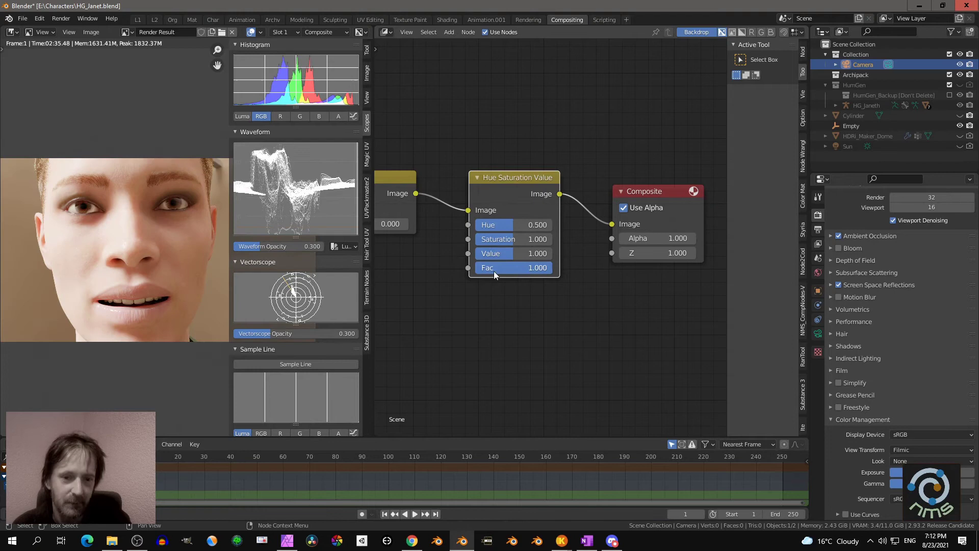
scroll(491, 272, down, 2)
- Test brighter Exposure (2.000) and HSV Value settings, undoing them back to defaults
mouse_move(431, 220)
mouse_down()
mouse_move(463, 219)
mouse_move(431, 219)
mouse_up()
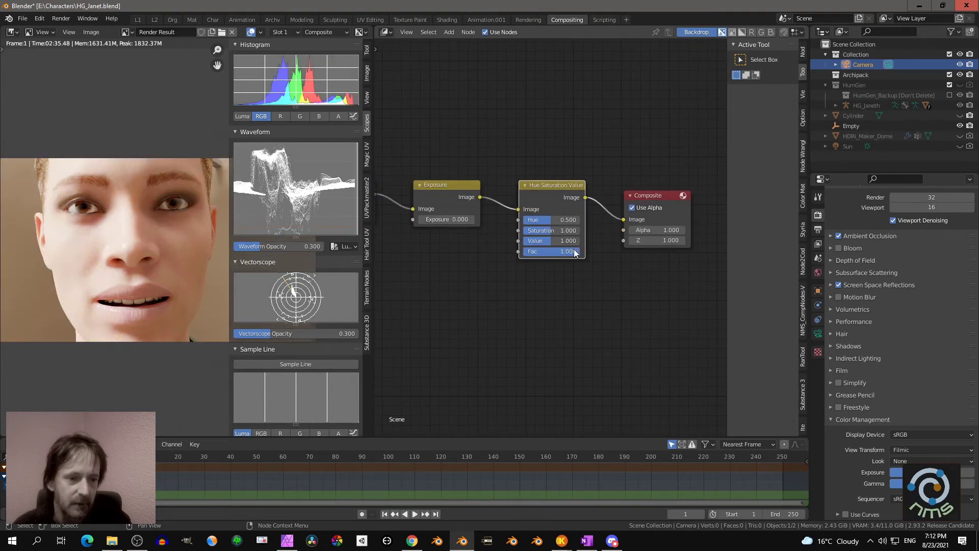
drag(533, 240, 548, 240)
key(ctrl+z)
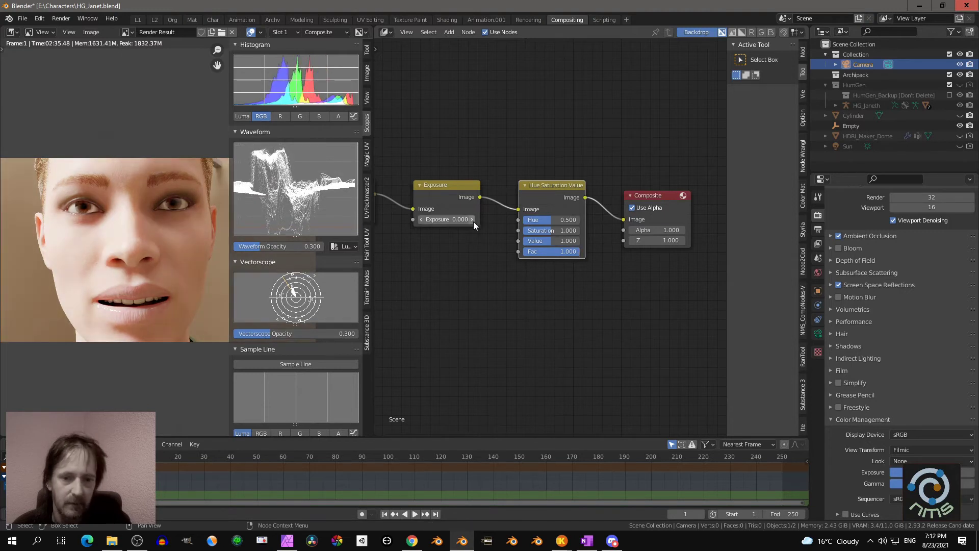
drag(473, 221, 495, 221)
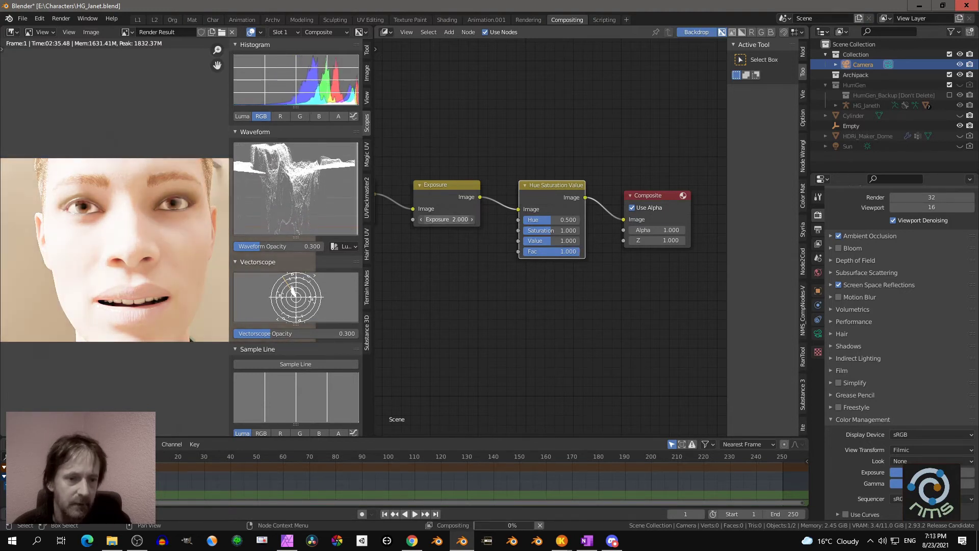
key(ctrl+z)
key(ctrl+shift+z)
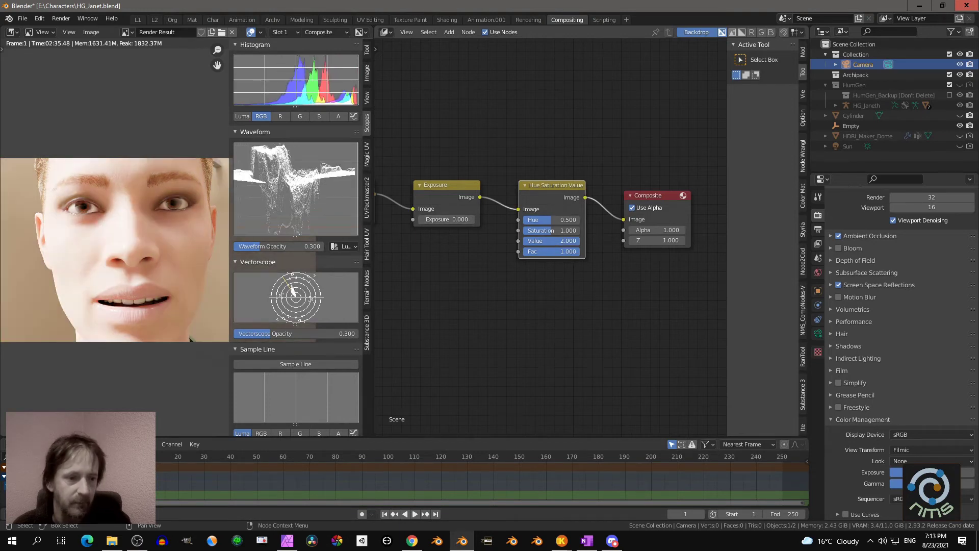
key(ctrl+z)
middle_drag(607, 315, 553, 319)
- Add an unconnected Mix node below the others and check its blending mode choices
key(shift+a)
mouse_move(553, 319)
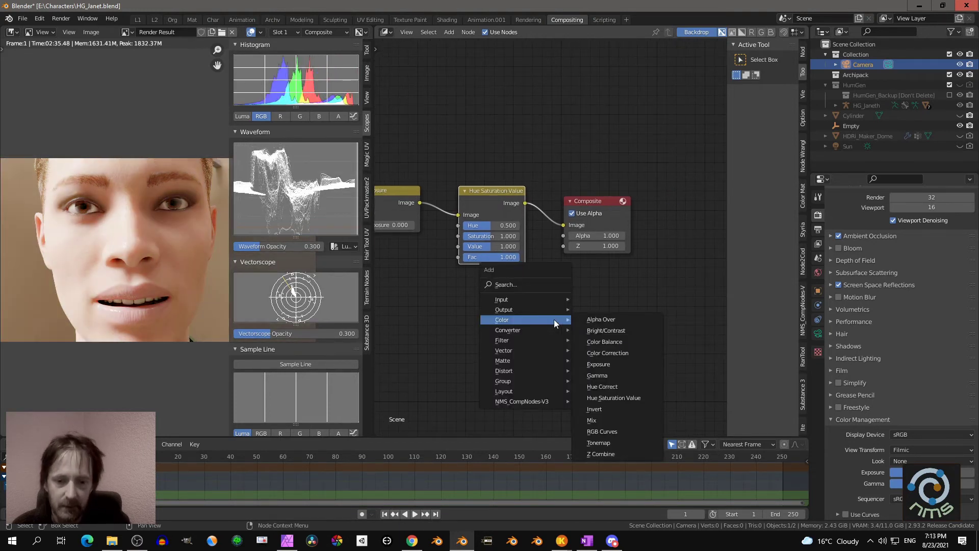
click(605, 419)
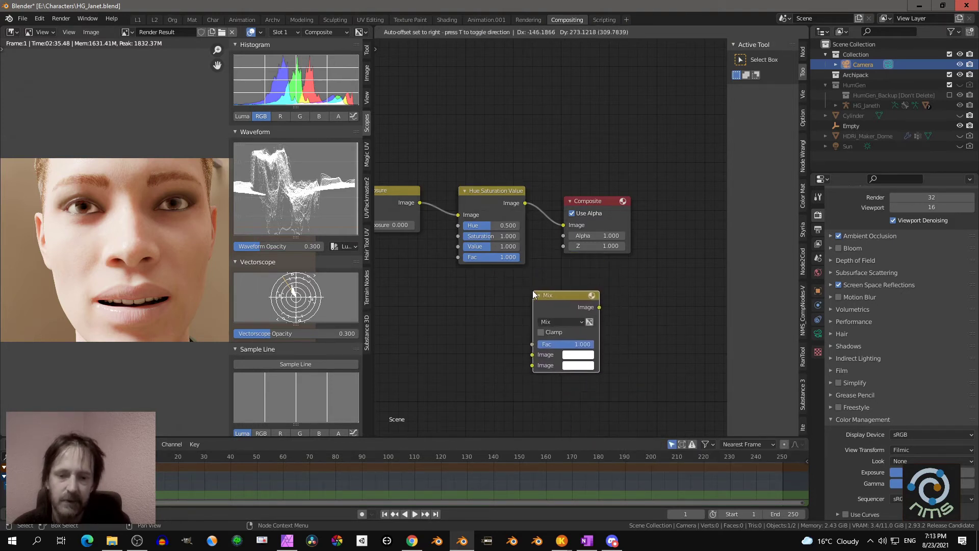
click(532, 289)
click(547, 323)
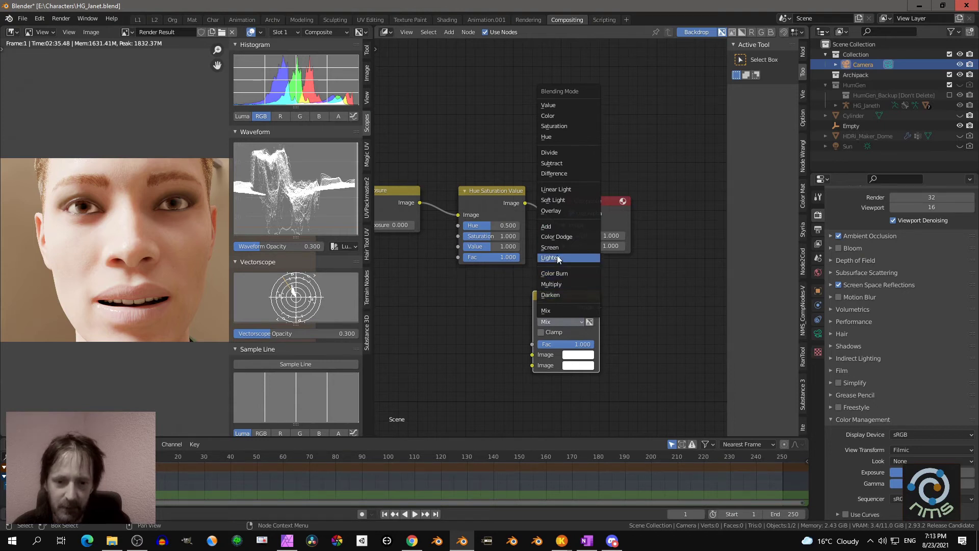
- Bring the Exposure-to-Composite chain into view and show the Filter nodes list
middle_drag(480, 307, 533, 287)
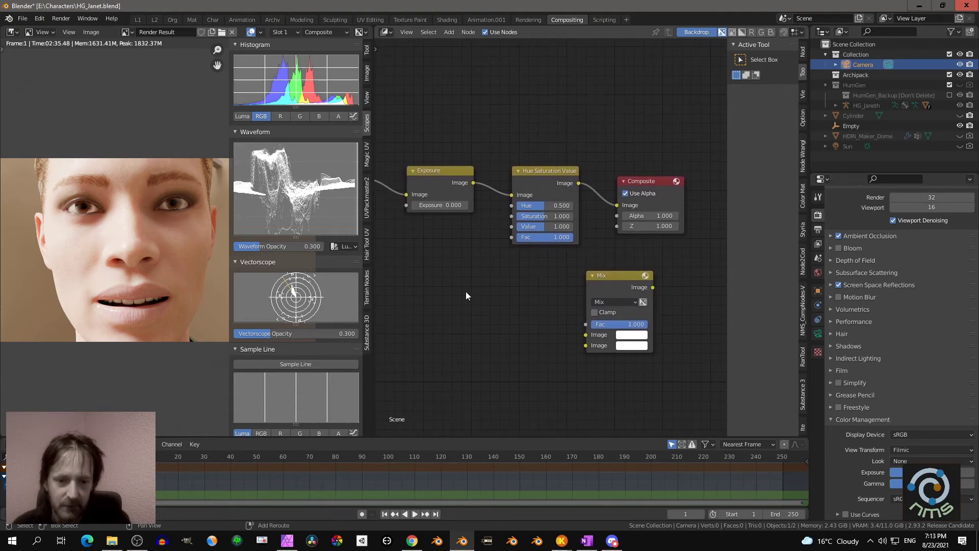
key(shift+a)
mouse_move(449, 304)
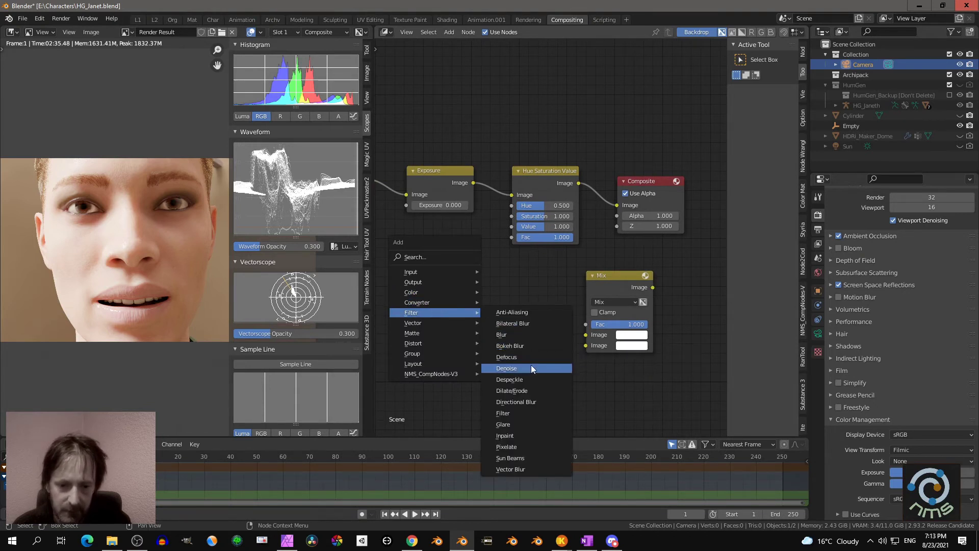
- Add a Glare node (Streaks, Medium quality, Fade 0.900) below the colour nodes
click(518, 424)
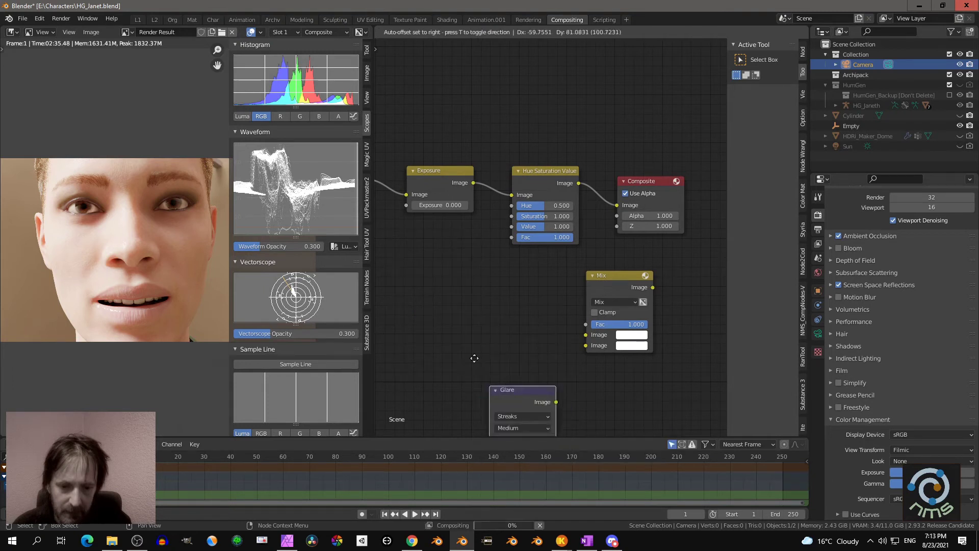
click(450, 277)
scroll(535, 308, down, 1)
middle_drag(536, 308, 633, 277)
- Browse the add-node list, then close it without adding anything
key(shift+a)
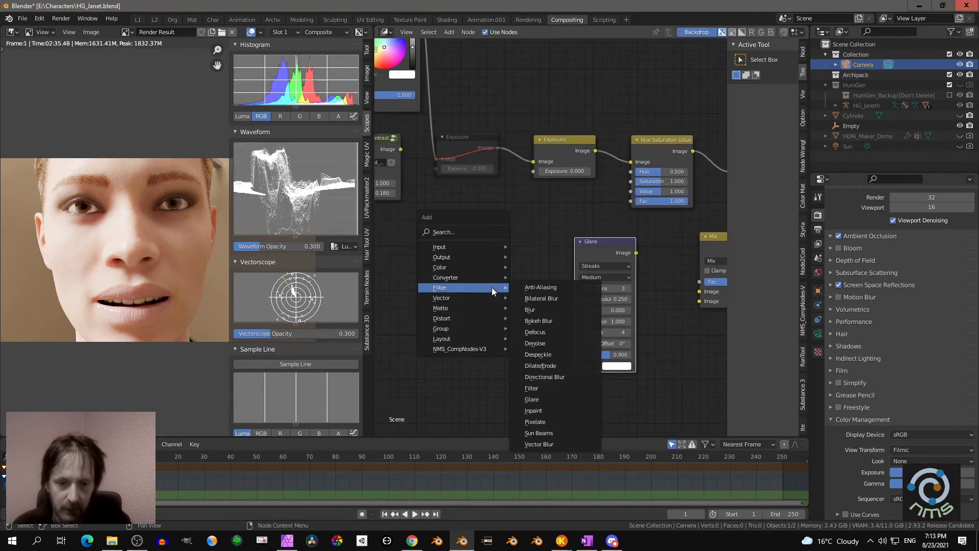
mouse_move(468, 289)
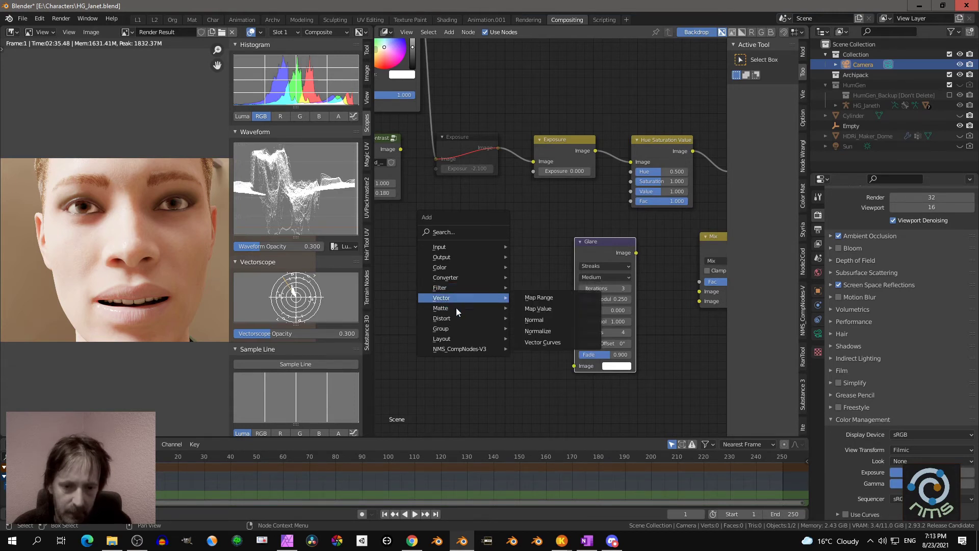
mouse_move(456, 327)
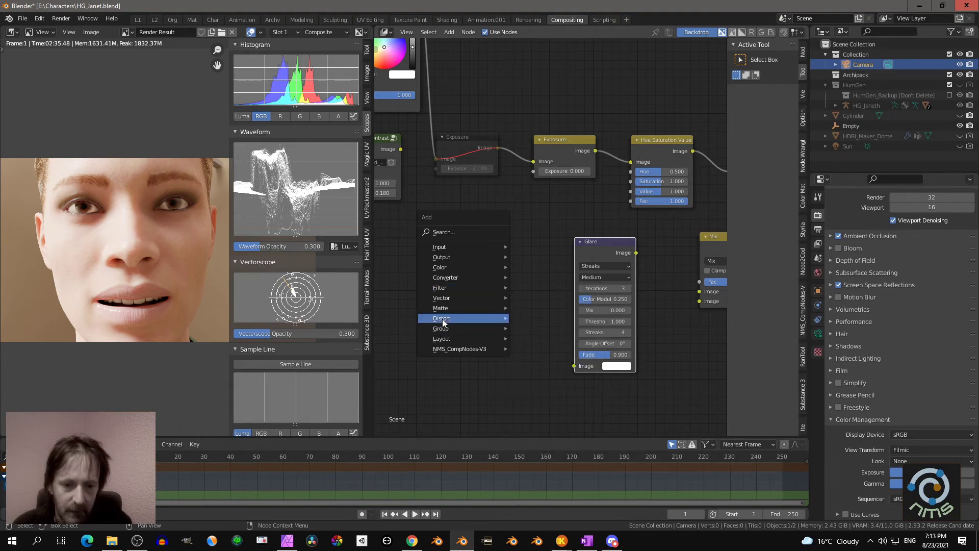
mouse_move(447, 268)
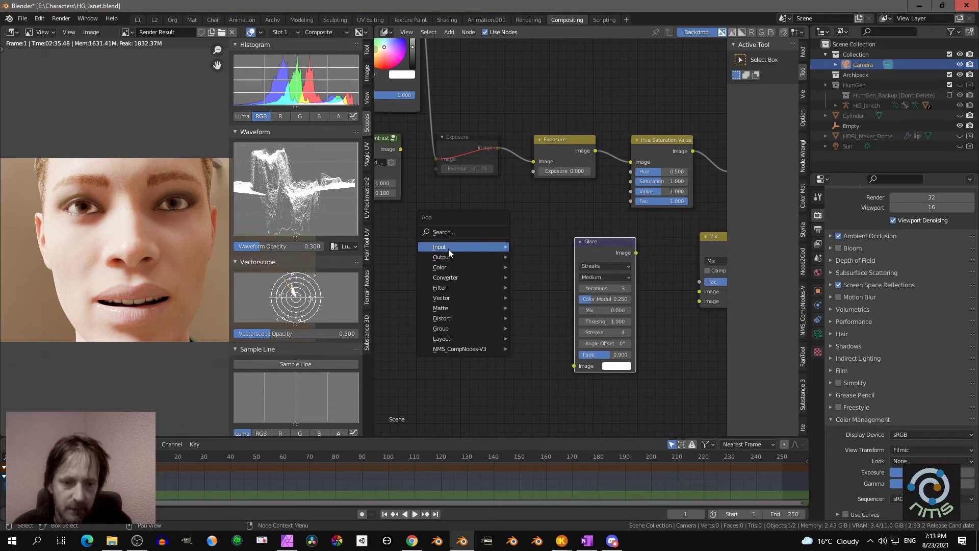
key(Escape)
- Widen the node editor area and bring up the NMS_CompNodes-V3 group list
scroll(540, 213, down, 2)
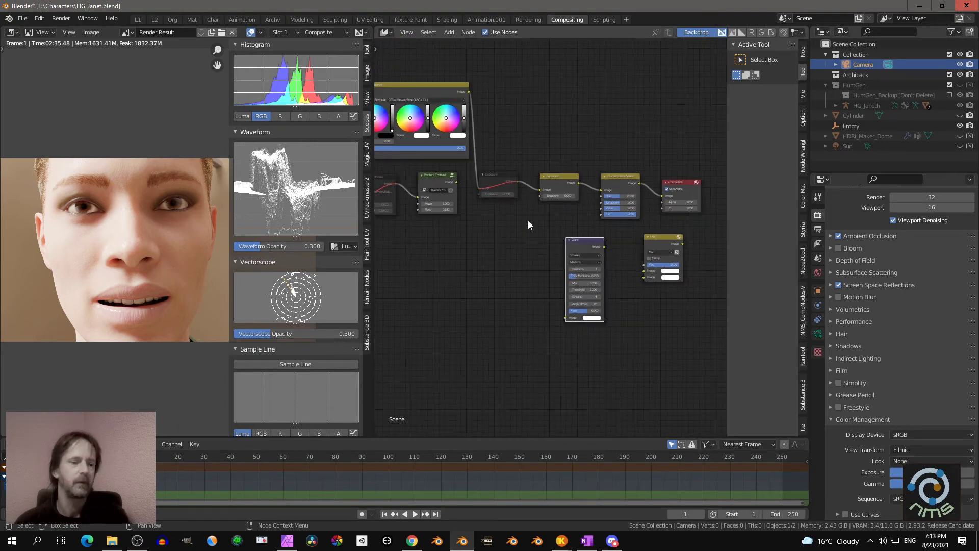
drag(372, 247, 354, 247)
middle_drag(454, 281, 498, 245)
key(shift+a)
mouse_move(493, 252)
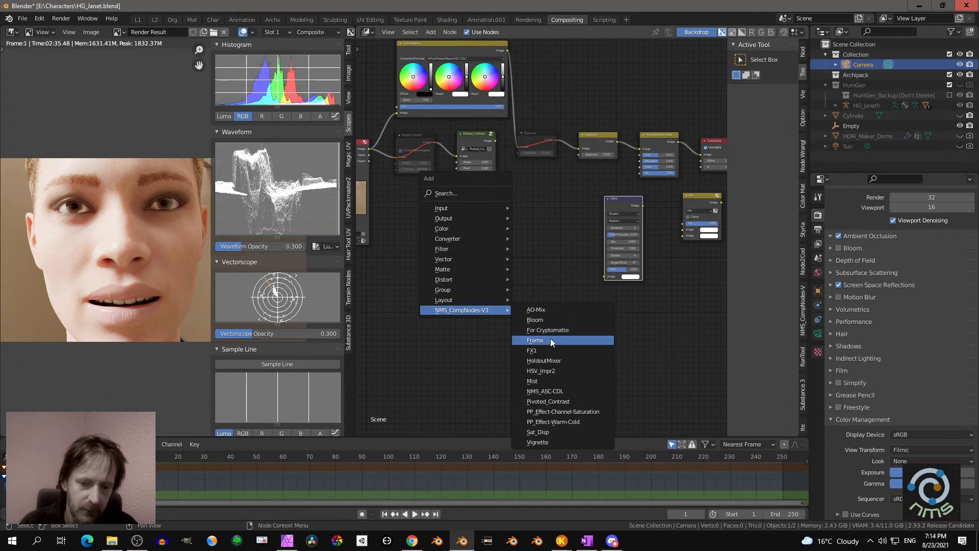
- Add an NMS_ASC-CDL group node, then inspect inside it and return to the main tree
click(550, 392)
click(510, 271)
scroll(512, 271, up, 3)
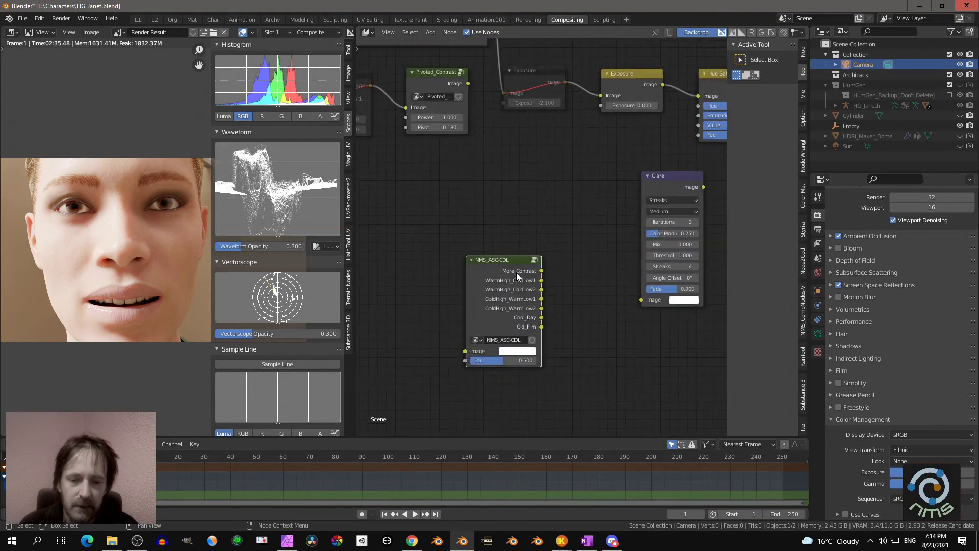
middle_drag(496, 270, 489, 222)
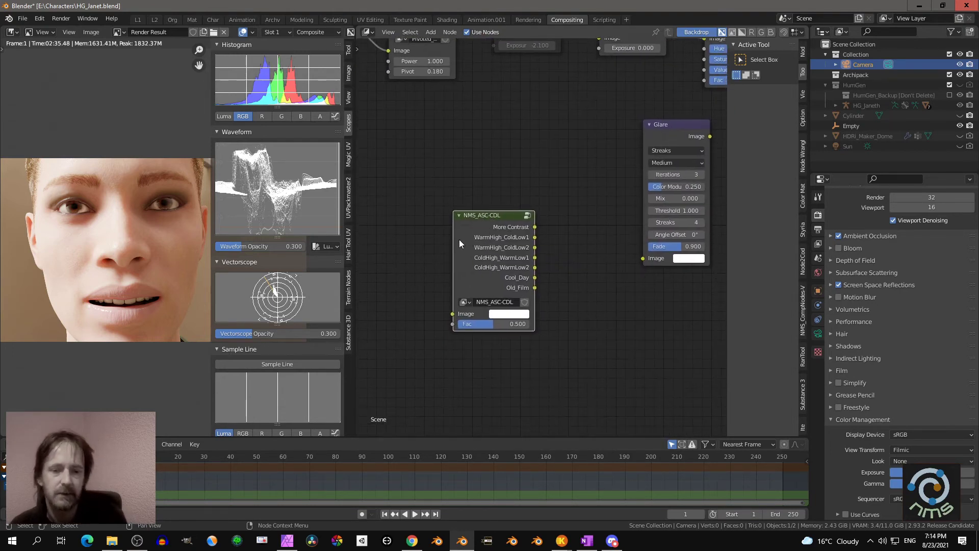
key(Tab)
scroll(550, 165, down, 3)
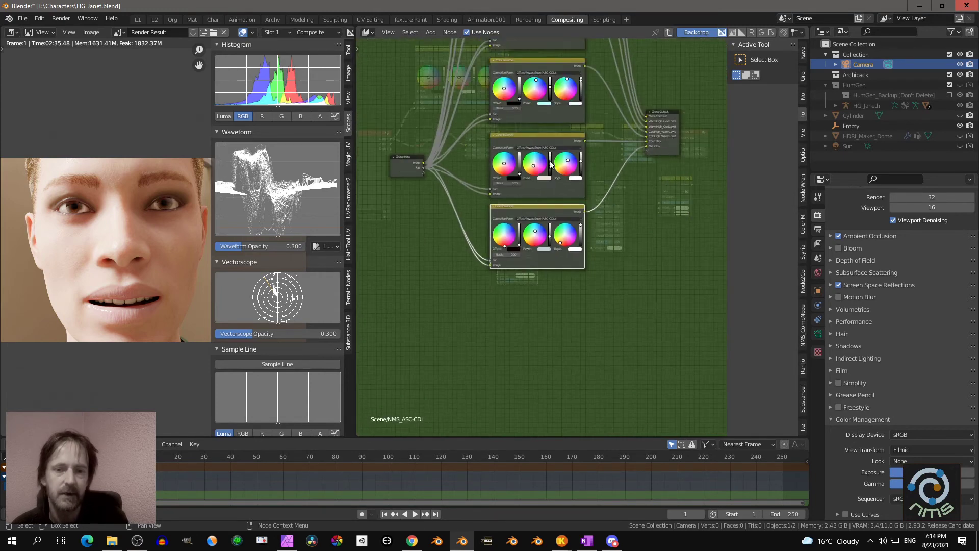
scroll(550, 164, up, 3)
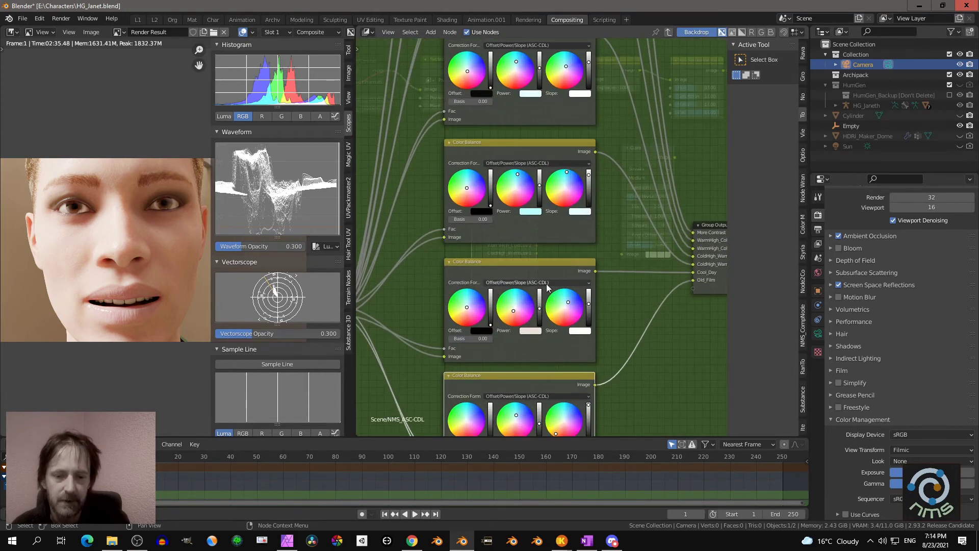
key(Tab)
scroll(524, 255, up, 3)
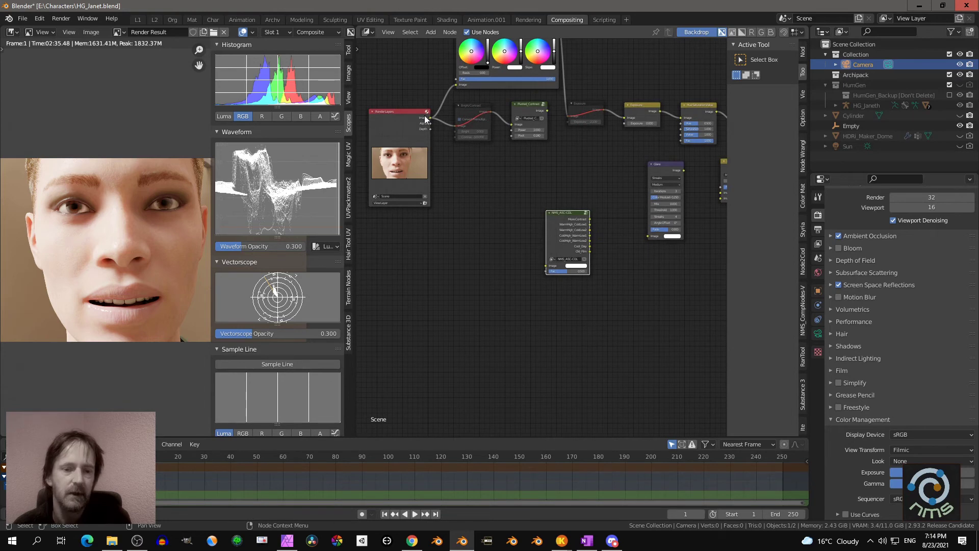
- Link Render Layers Image into NMS_ASC-CDL and its More Contrast output into Composite Image
drag(424, 119, 546, 266)
middle_drag(704, 258, 493, 319)
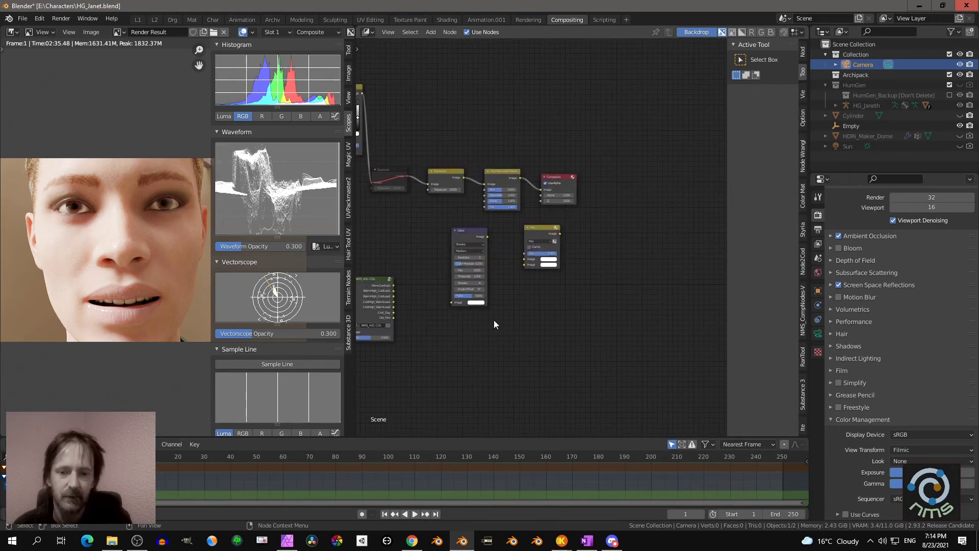
drag(393, 286, 527, 201)
- Reframe the NMS_ASC-CDL and Glare nodes and move the Composite node down and left
scroll(528, 202, up, 4)
middle_drag(665, 197, 522, 240)
scroll(522, 240, down, 4)
drag(637, 150, 483, 247)
middle_drag(483, 247, 564, 167)
scroll(525, 210, up, 3)
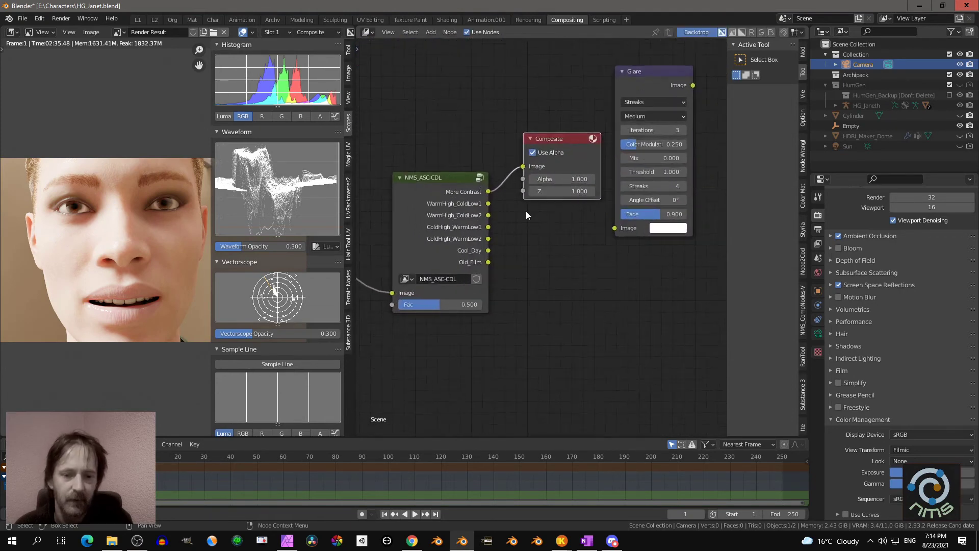
- Try WarmHigh_ColdLow2, Cool_Day and Old_Film on Composite, undo a Fac change, and end on Cool_Day
drag(484, 202, 528, 163)
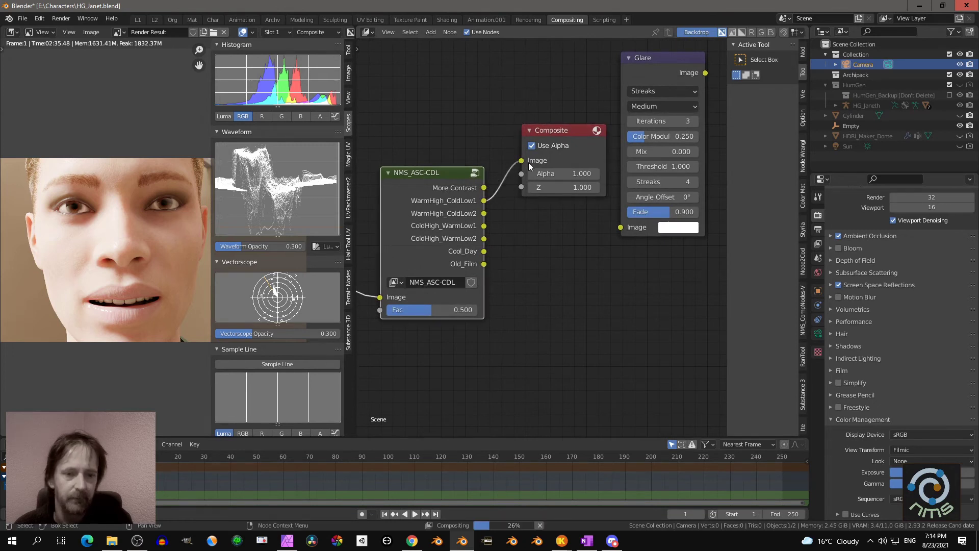
drag(484, 213, 521, 161)
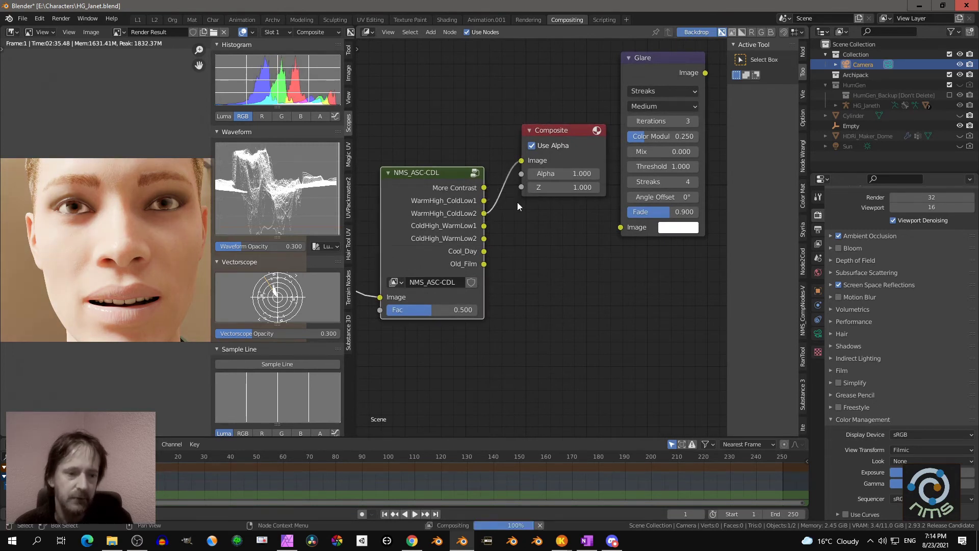
drag(444, 309, 408, 309)
key(ctrl+z)
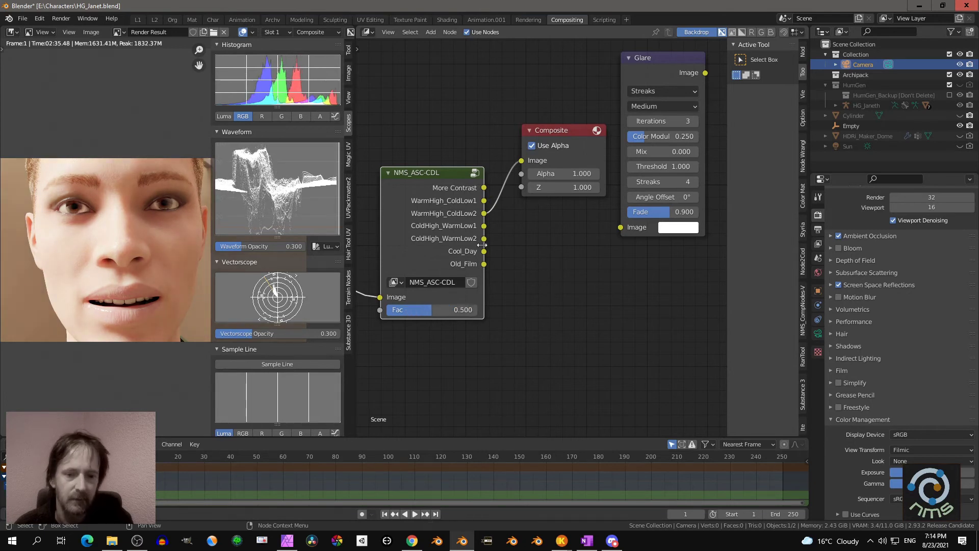
drag(484, 251, 521, 160)
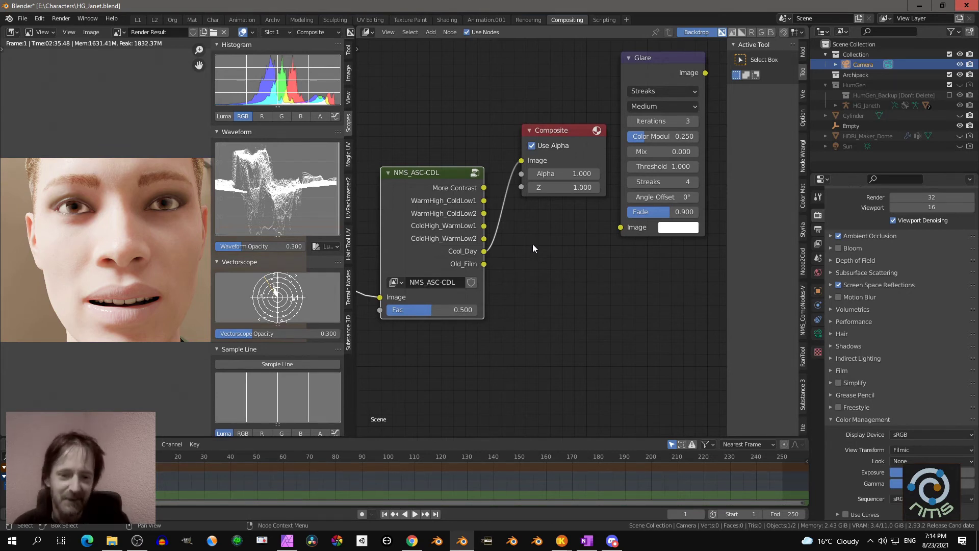
drag(484, 263, 521, 161)
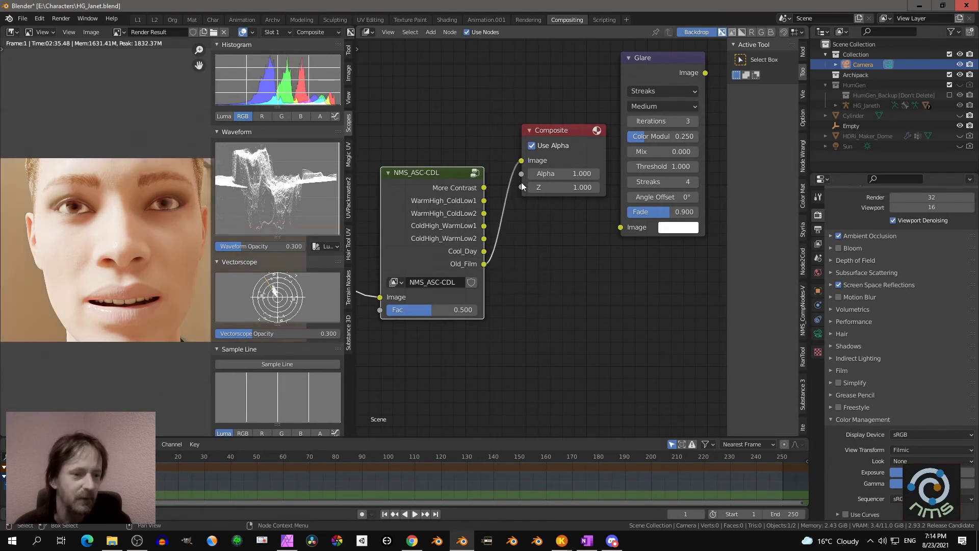
drag(484, 264, 549, 231)
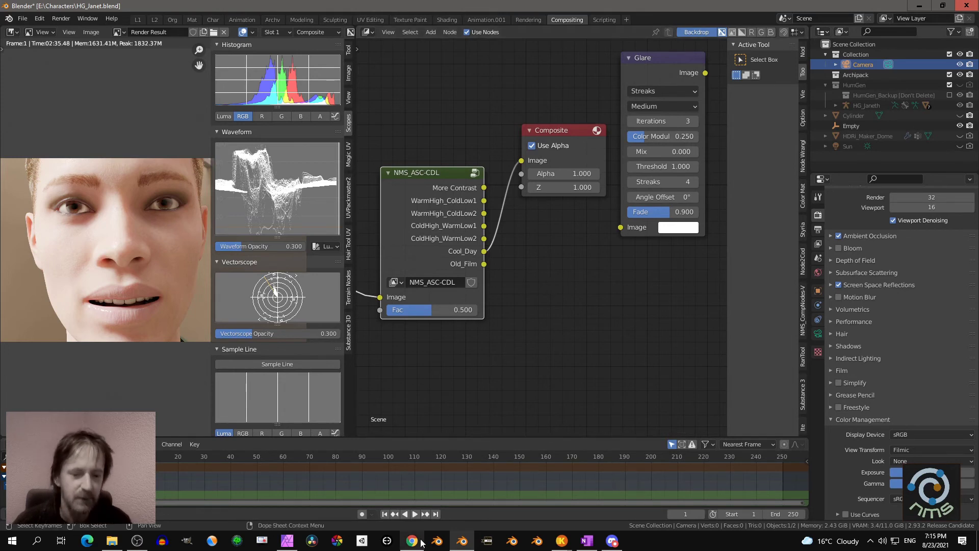
- Add a plane to the 3D scene and scale it up about 8.3 times
click(136, 19)
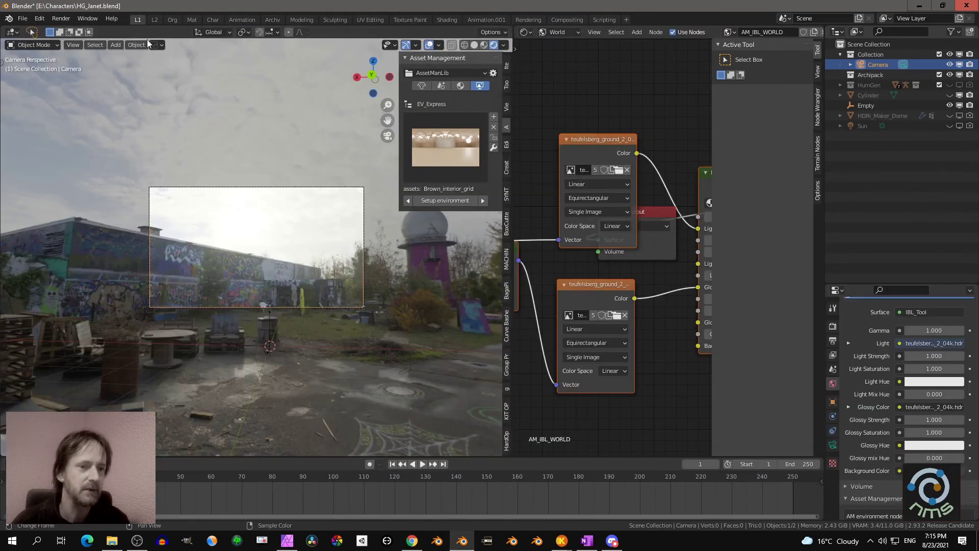
middle_drag(306, 219, 329, 293)
key(shift+a)
mouse_move(231, 261)
click(262, 260)
mouse_move(339, 244)
middle_down()
mouse_move(320, 223)
mouse_move(325, 230)
middle_up()
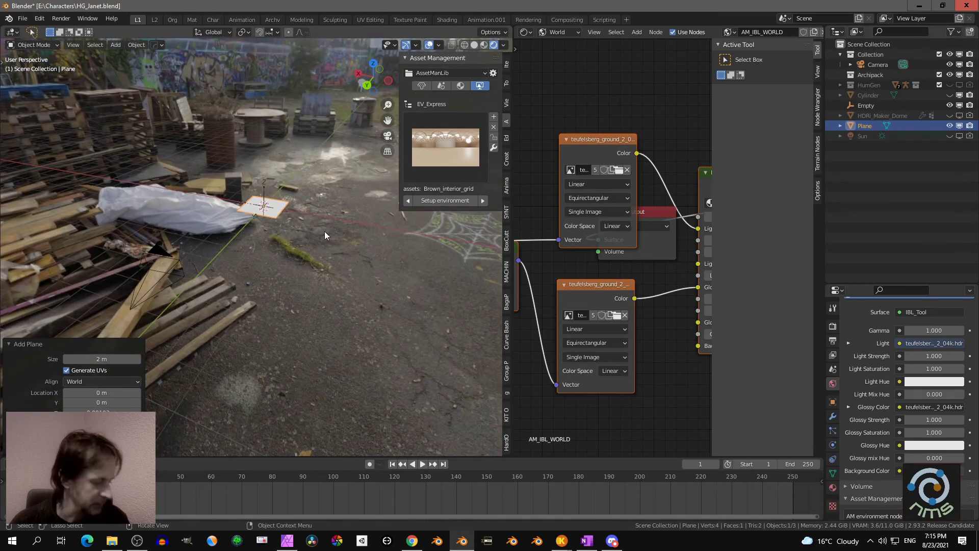
key(s)
click(184, 114)
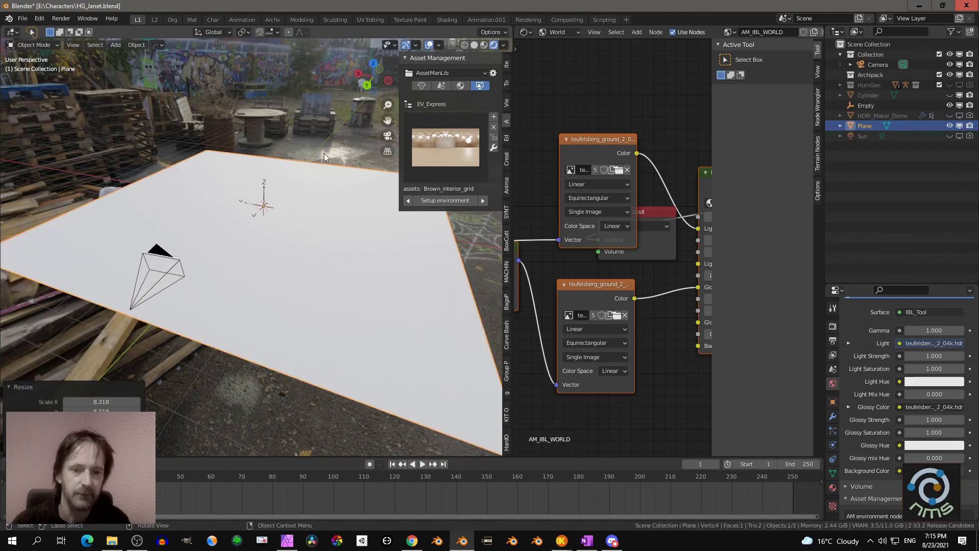
- In the Asset Management panel, switch the library to 3D models and browse its folders
click(506, 102)
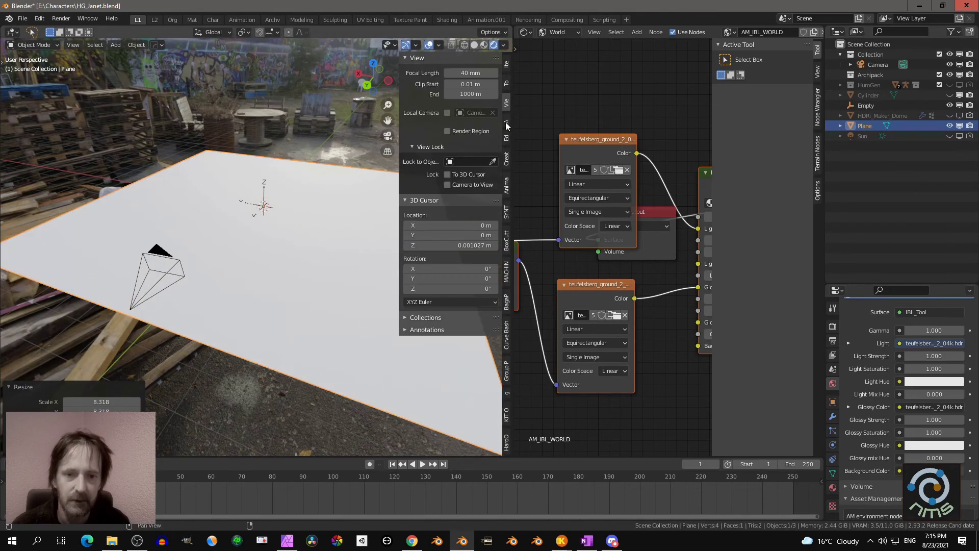
click(506, 121)
click(421, 85)
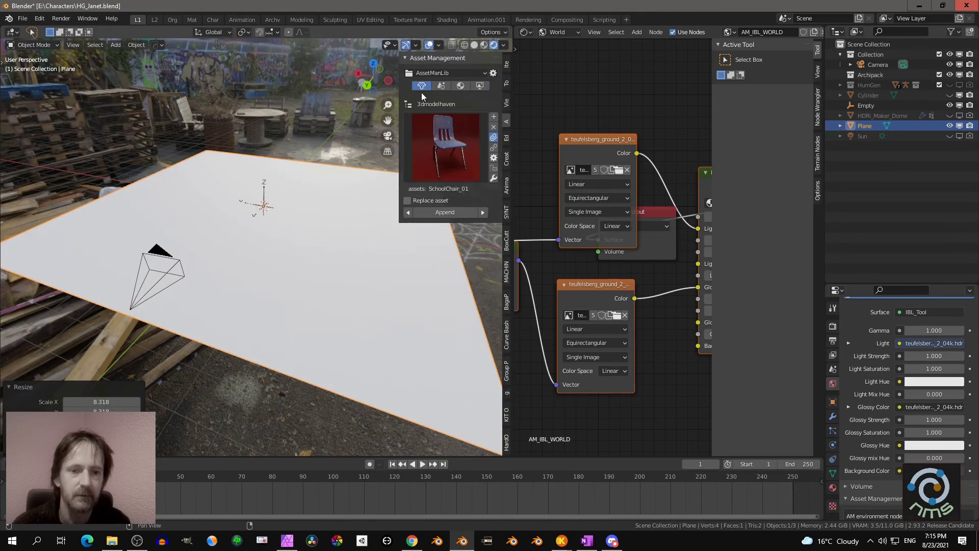
click(428, 104)
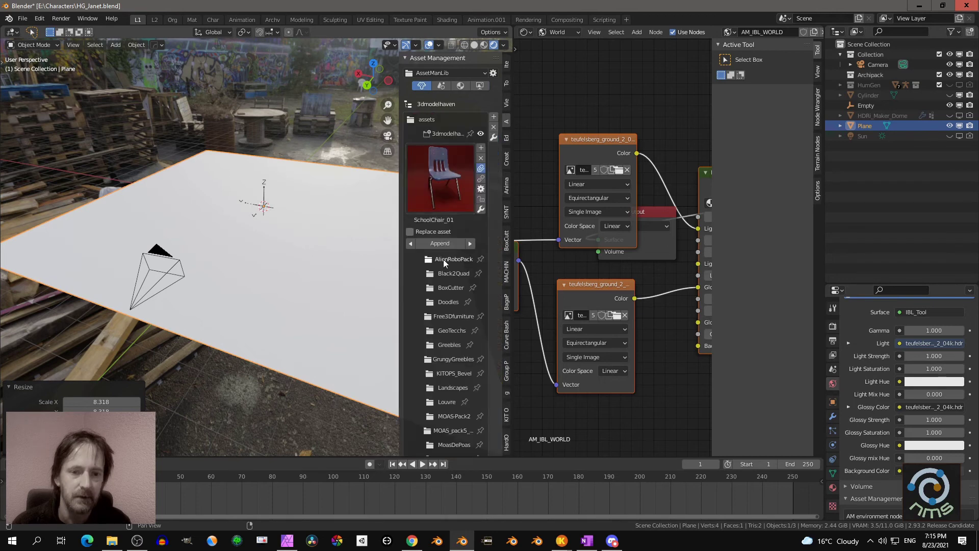
scroll(449, 338, down, 8)
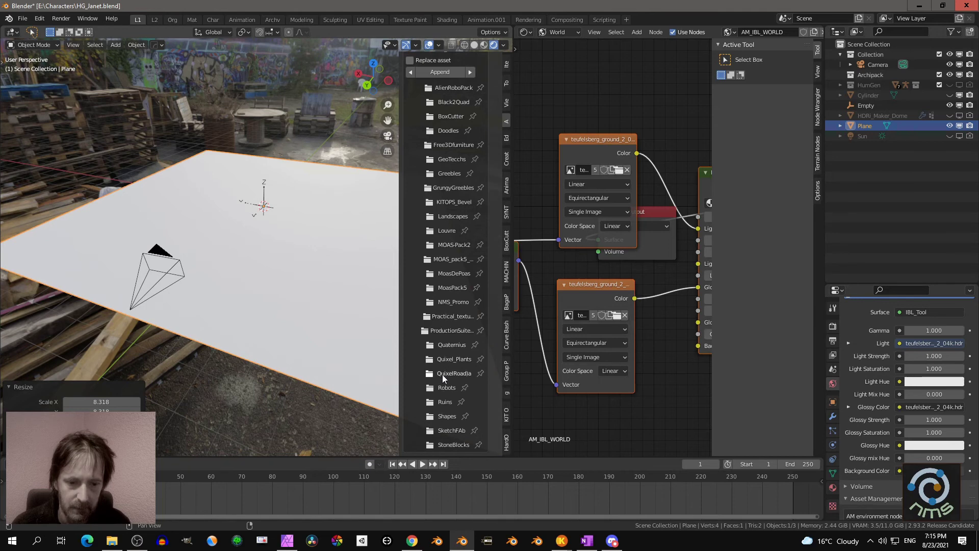
scroll(448, 118, up, 8)
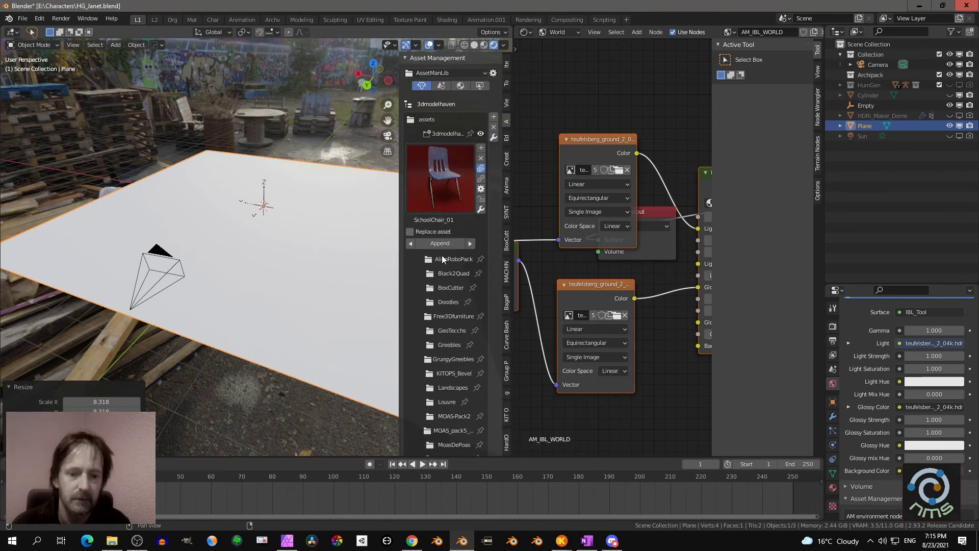
scroll(442, 255, down, 5)
scroll(451, 214, up, 4)
- Open the materials library's Rock_Q_NMS folder and choose Mossy_Rock_sgvkfjxk from the previews
click(461, 88)
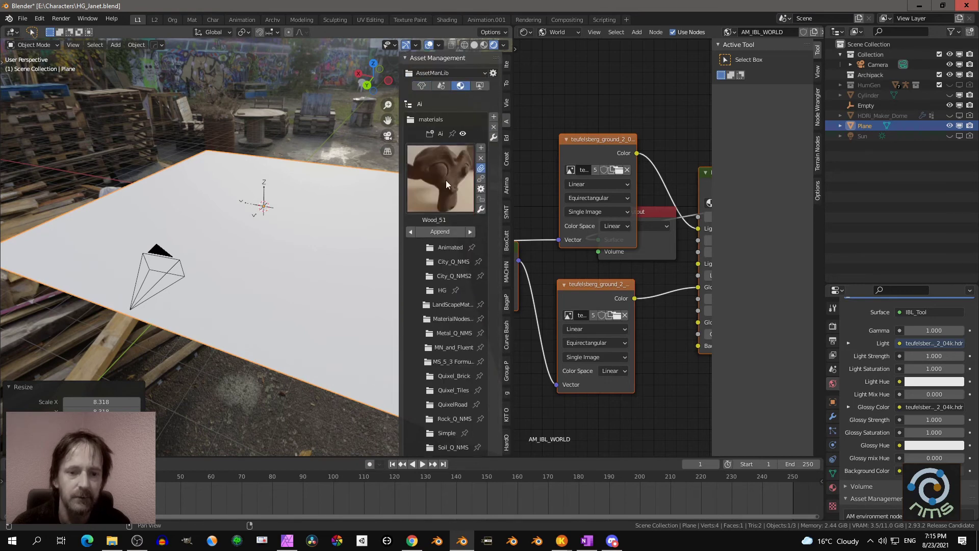
scroll(446, 214, down, 1)
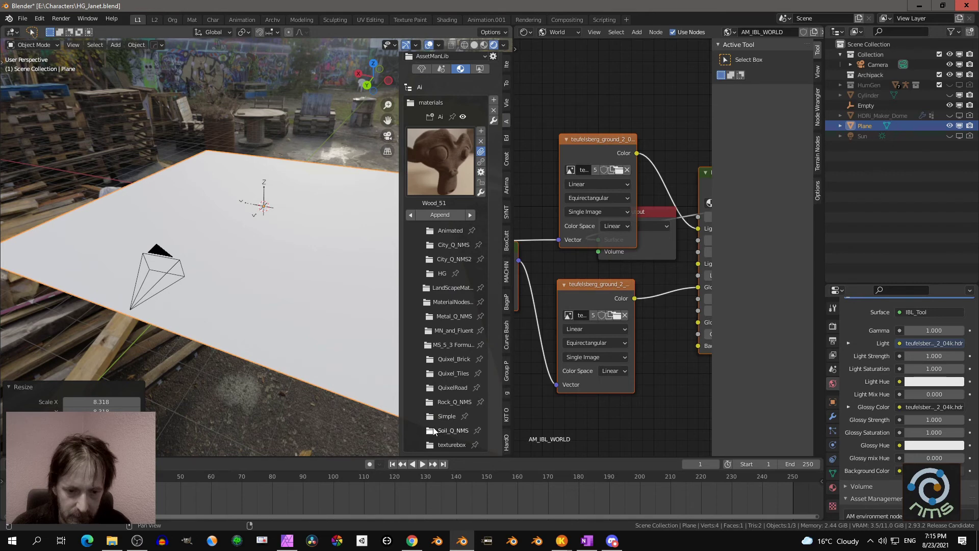
click(433, 402)
click(433, 359)
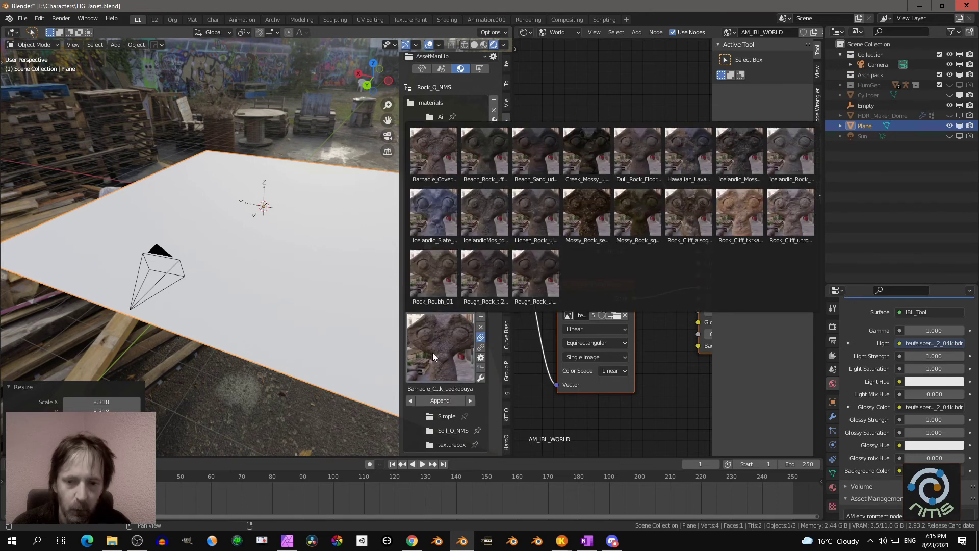
click(449, 350)
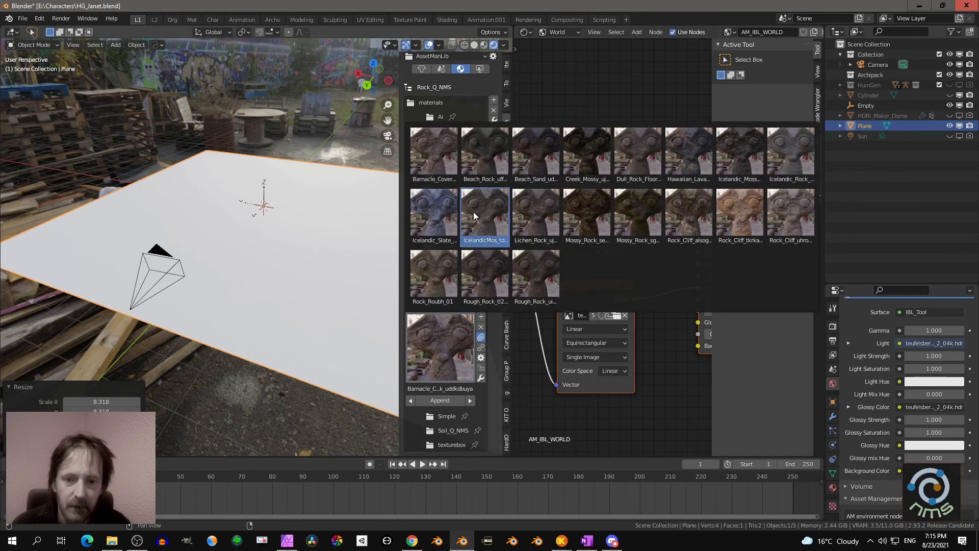
click(636, 212)
middle_drag(266, 228, 331, 222)
- Append Mossy_Rock_sgvkfjxk onto the plane, then set Render Engine to Cycles in Render Properties
click(439, 400)
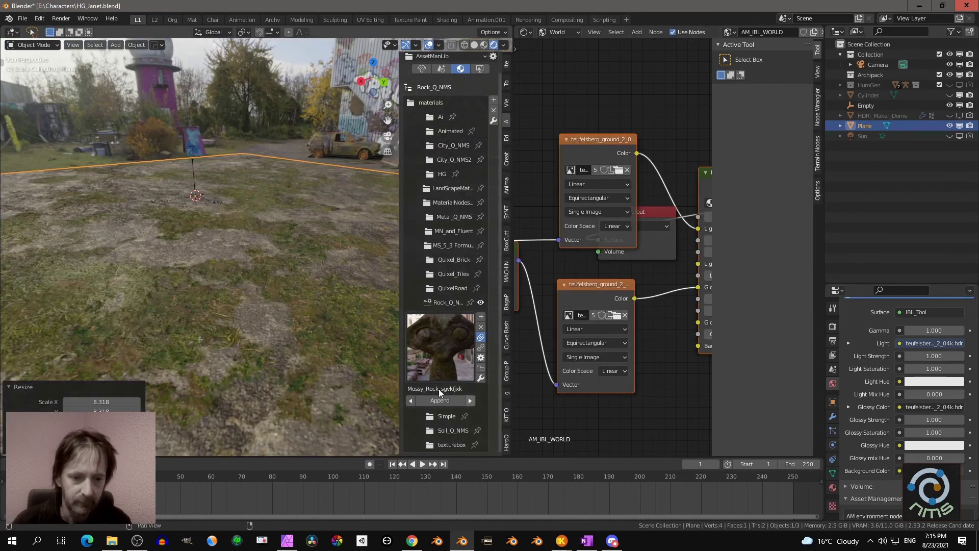
mouse_move(374, 351)
middle_down()
mouse_move(333, 314)
mouse_move(255, 324)
mouse_move(251, 309)
middle_up()
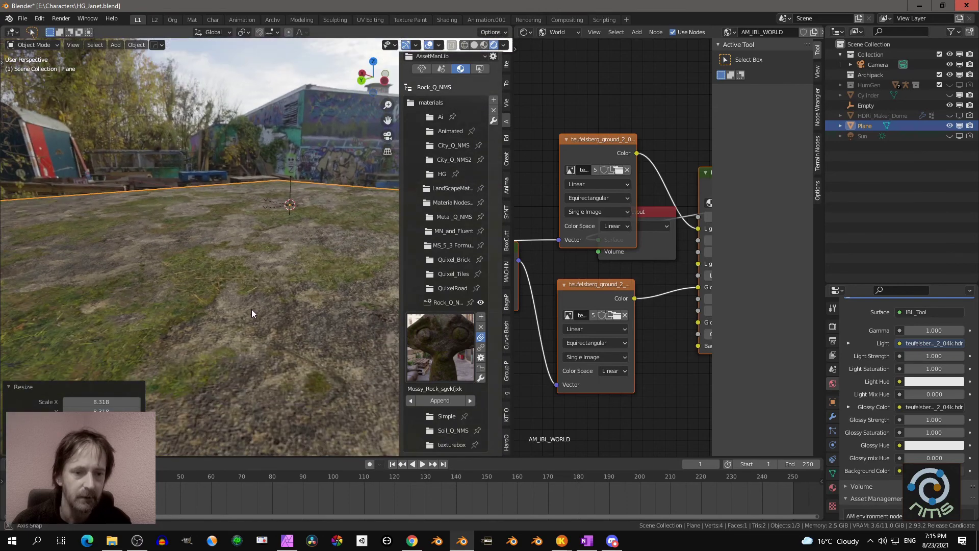
click(833, 326)
click(919, 323)
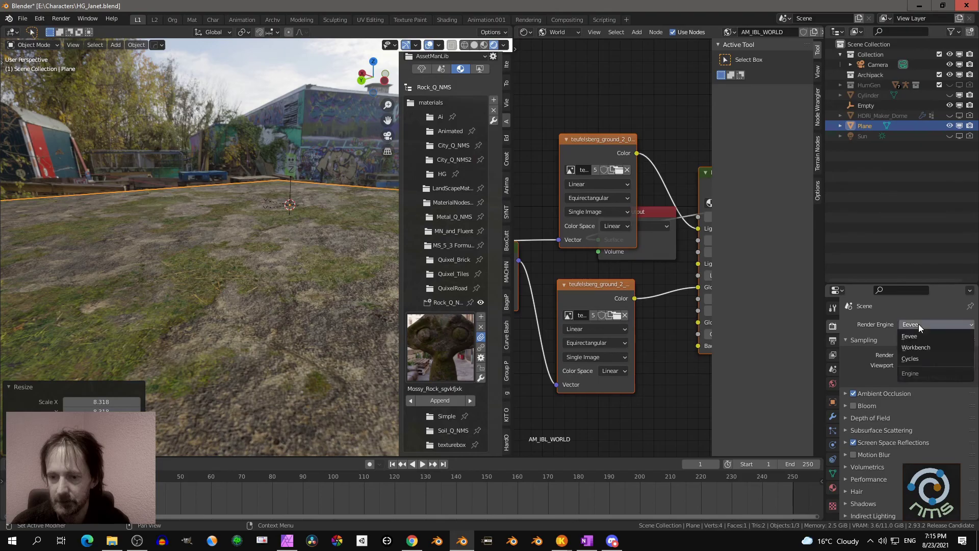
click(907, 363)
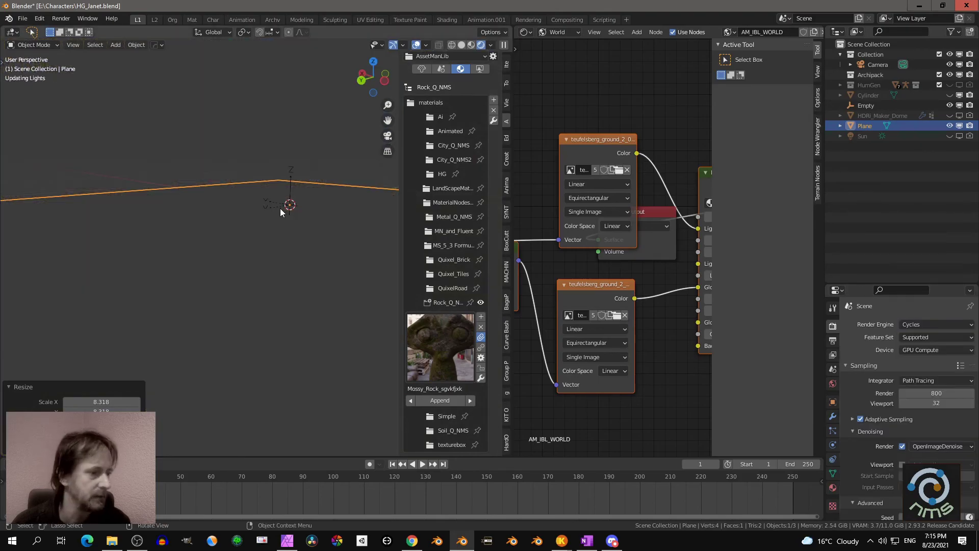
middle_drag(280, 208, 303, 209)
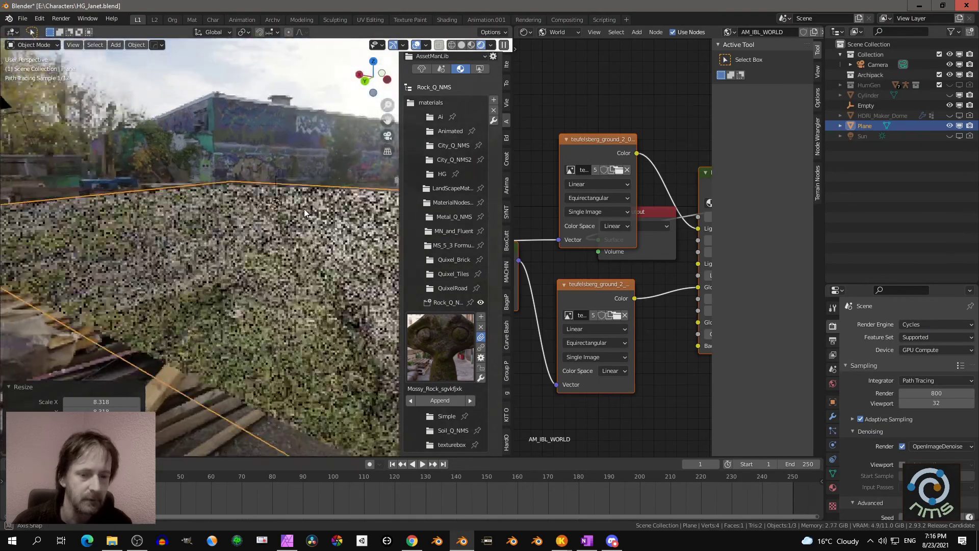
scroll(304, 209, down, 3)
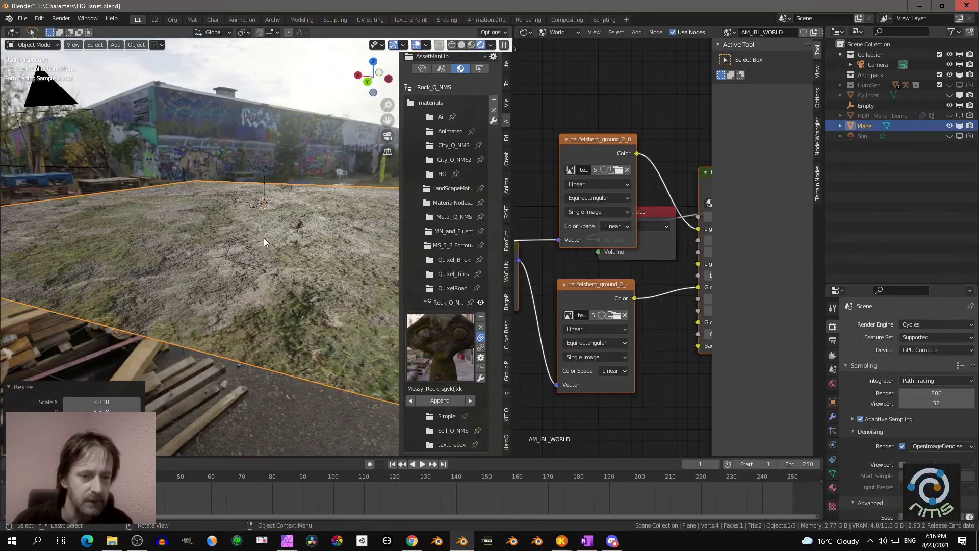
middle_drag(264, 237, 294, 271)
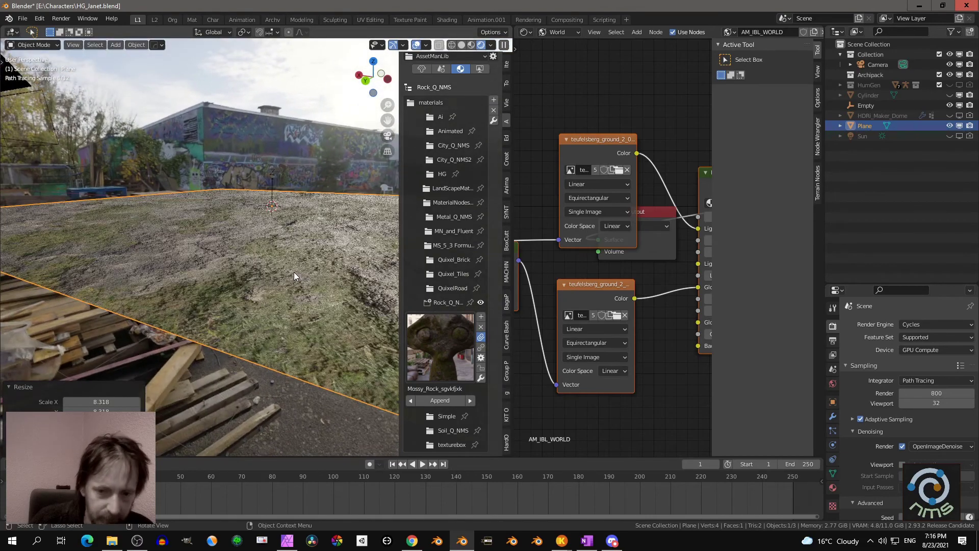
middle_drag(639, 255, 573, 270)
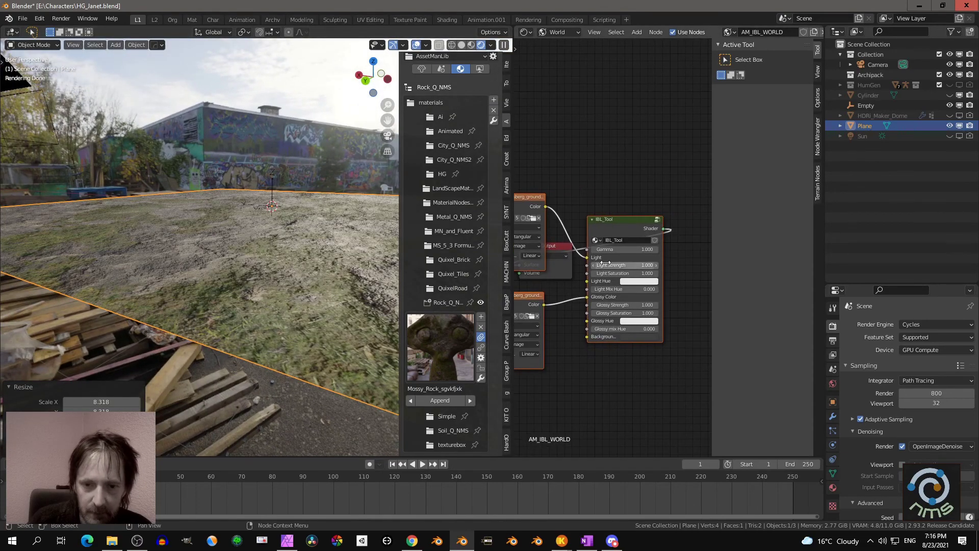
- Turn the node area into a Shader Editor set to Object, showing Mossy_Rock's texture nodes
scroll(622, 262, up, 1)
click(528, 35)
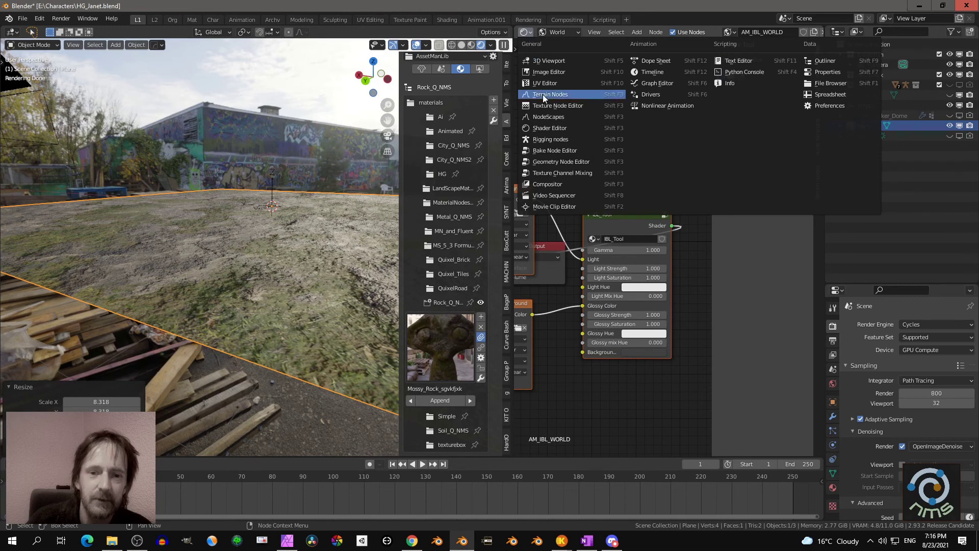
click(541, 129)
scroll(577, 162, down, 2)
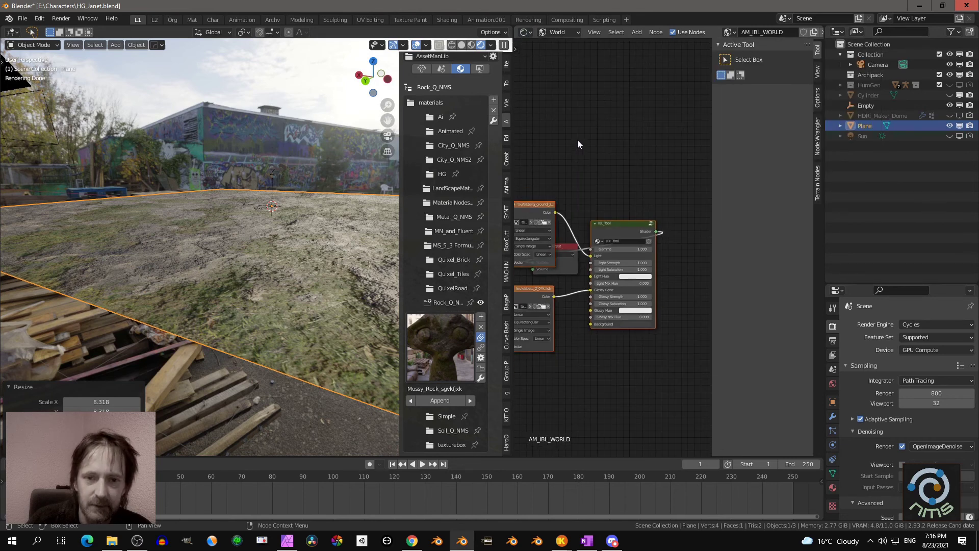
click(551, 32)
click(558, 45)
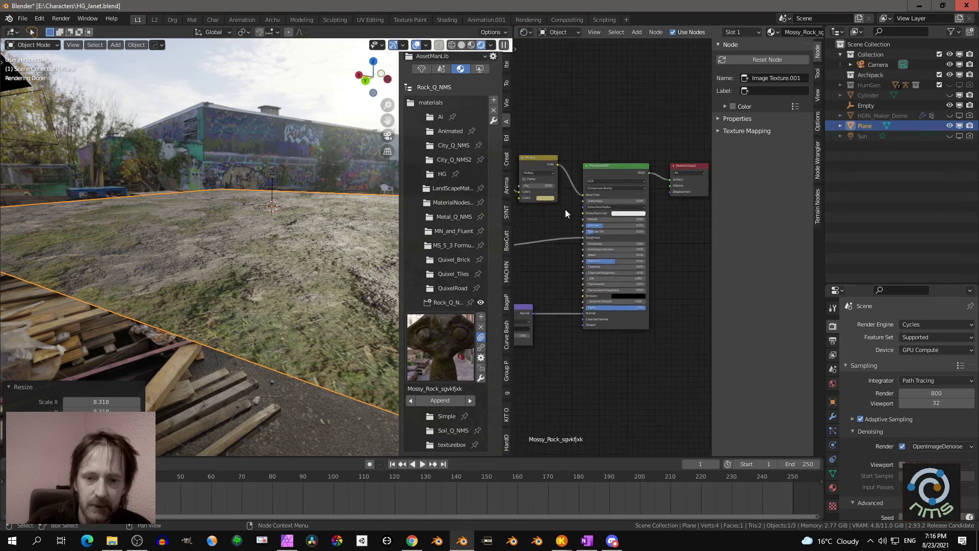
mouse_move(565, 209)
middle_down()
mouse_move(624, 163)
mouse_move(650, 181)
mouse_move(542, 194)
middle_up()
mouse_move(255, 209)
middle_down()
mouse_move(240, 204)
mouse_move(258, 216)
mouse_move(260, 277)
mouse_move(269, 269)
mouse_move(279, 295)
mouse_move(322, 286)
mouse_move(314, 220)
mouse_move(309, 236)
mouse_move(318, 238)
middle_up()
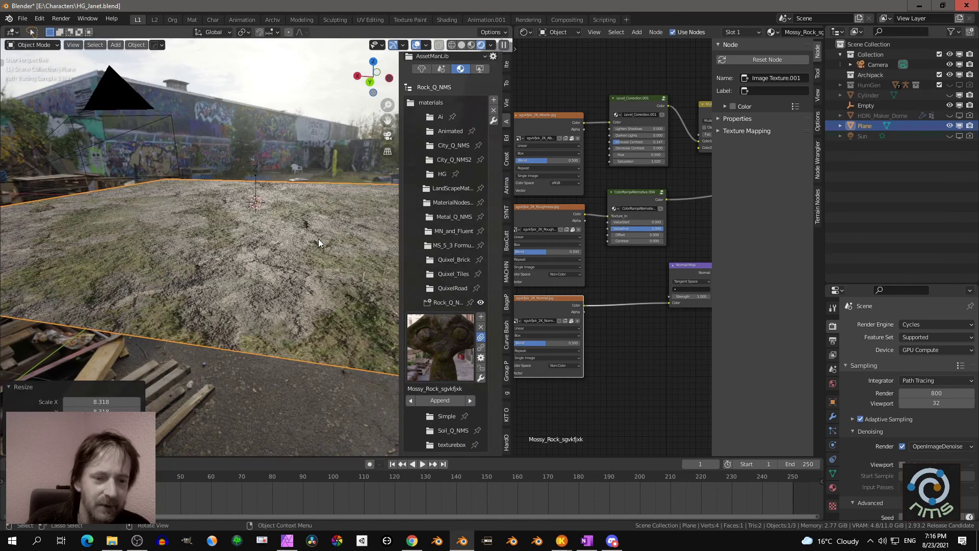
scroll(604, 228, up, 3)
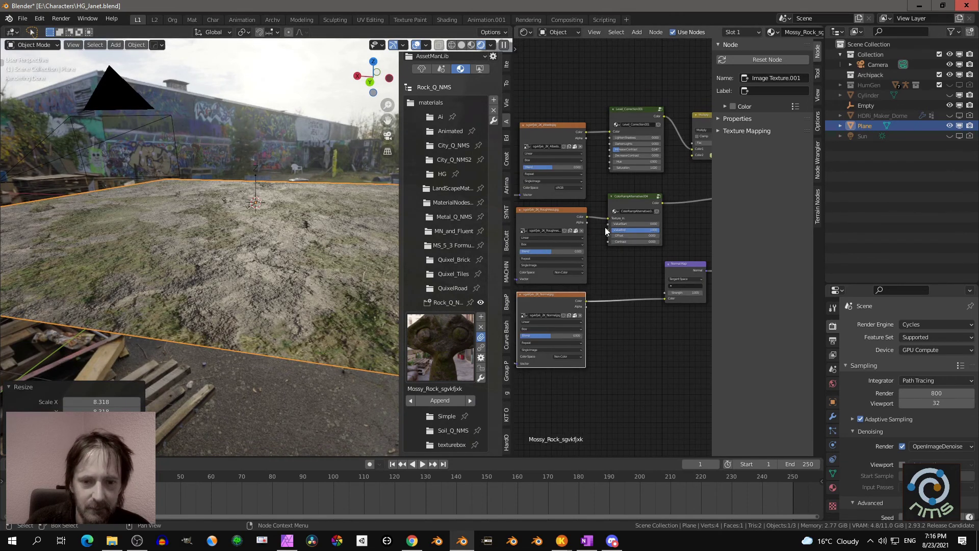
scroll(640, 222, up, 3)
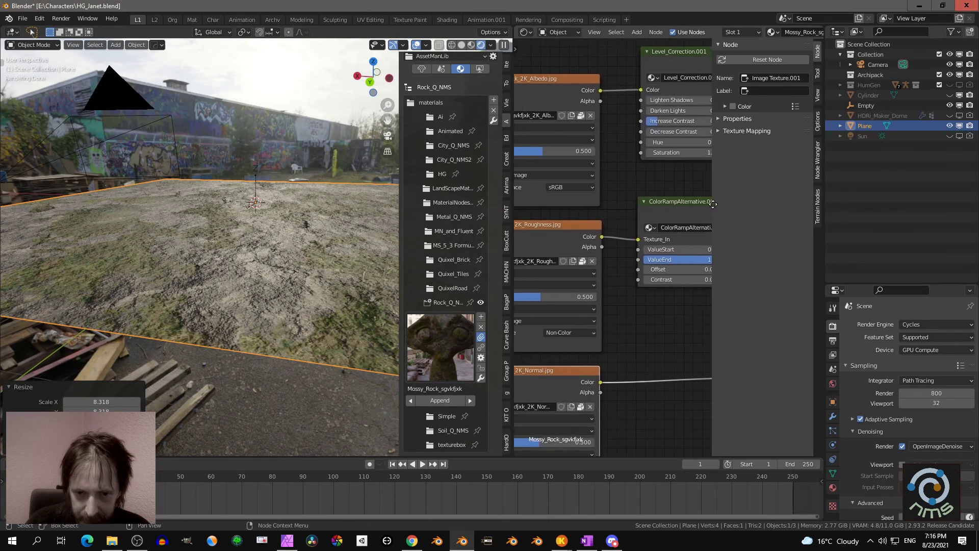
middle_drag(316, 235, 276, 241)
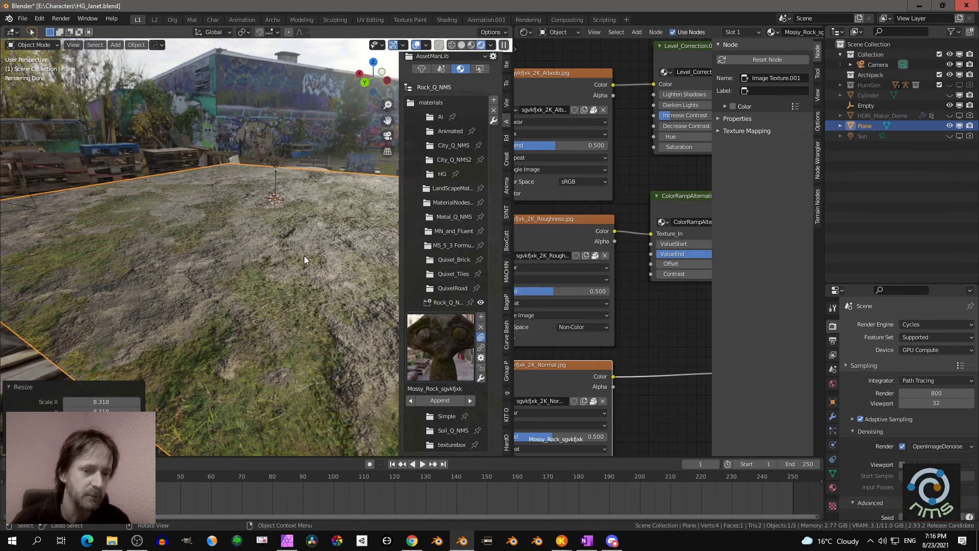
- Switch to Material Preview shading and lower Principled BSDF Specular from 0.300 to about 0.141
click(471, 45)
mouse_move(234, 246)
middle_down()
mouse_move(256, 235)
mouse_move(217, 251)
middle_up()
middle_drag(623, 216, 636, 234)
scroll(636, 233, up, 2)
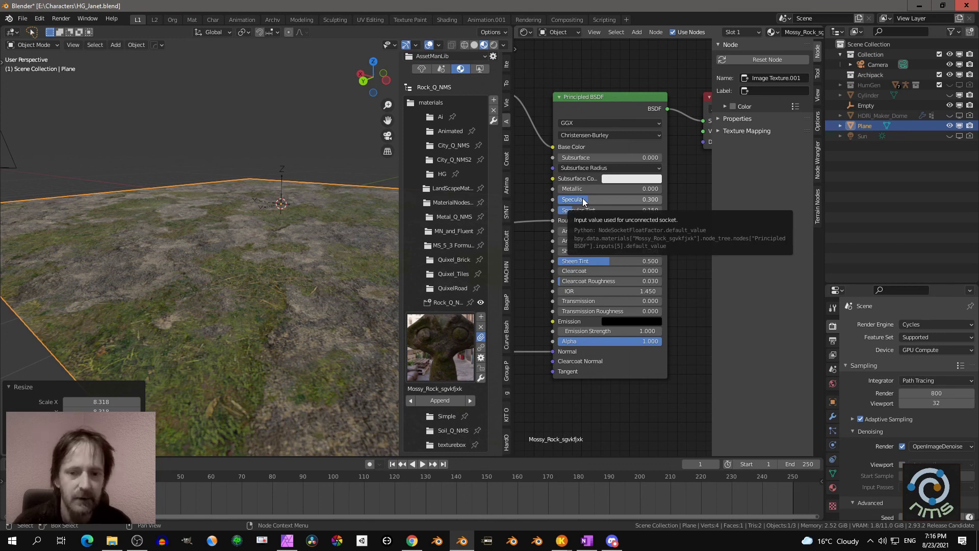
drag(589, 199, 573, 200)
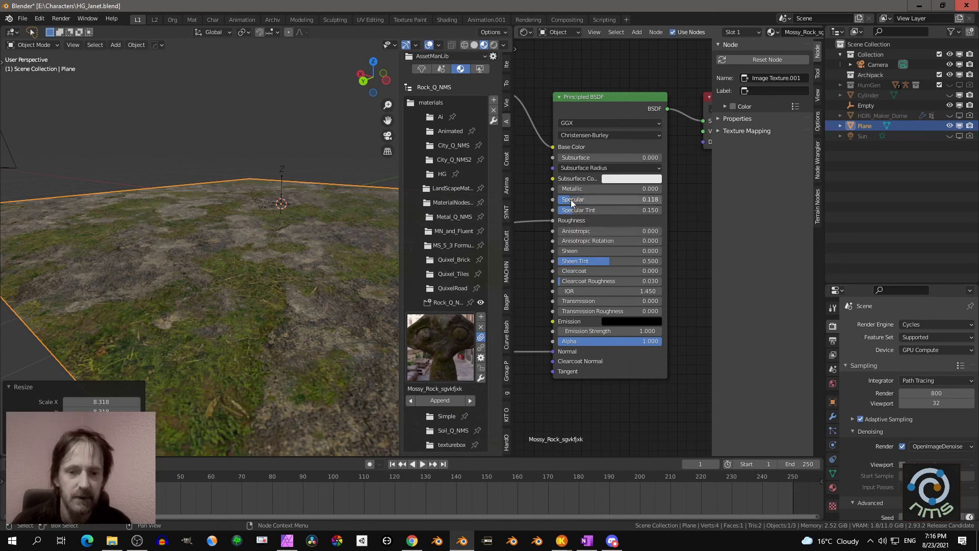
- Toggle the plane into Edit Mode and back, then fine-tune Specular to 0.109
middle_drag(282, 225, 218, 231)
key(Tab)
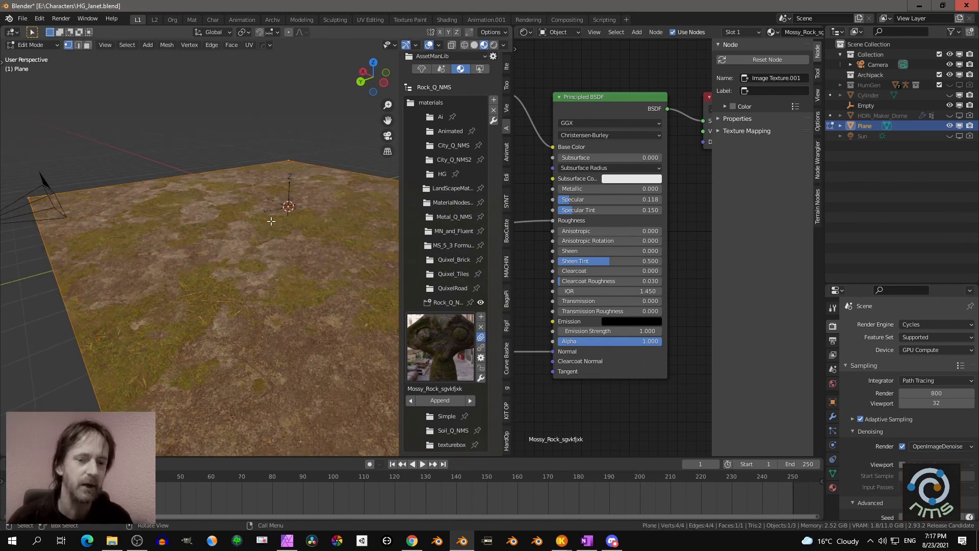
key(Tab)
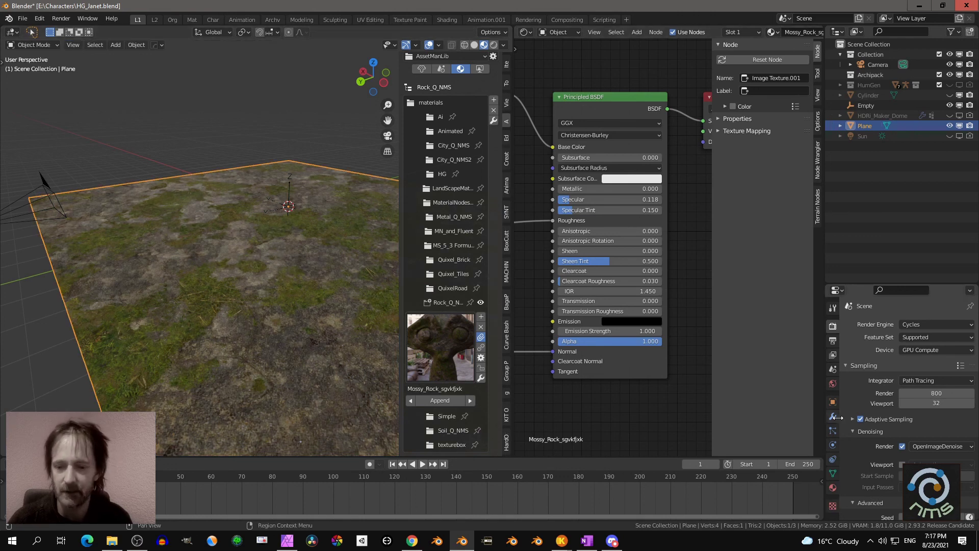
scroll(302, 260, up, 5)
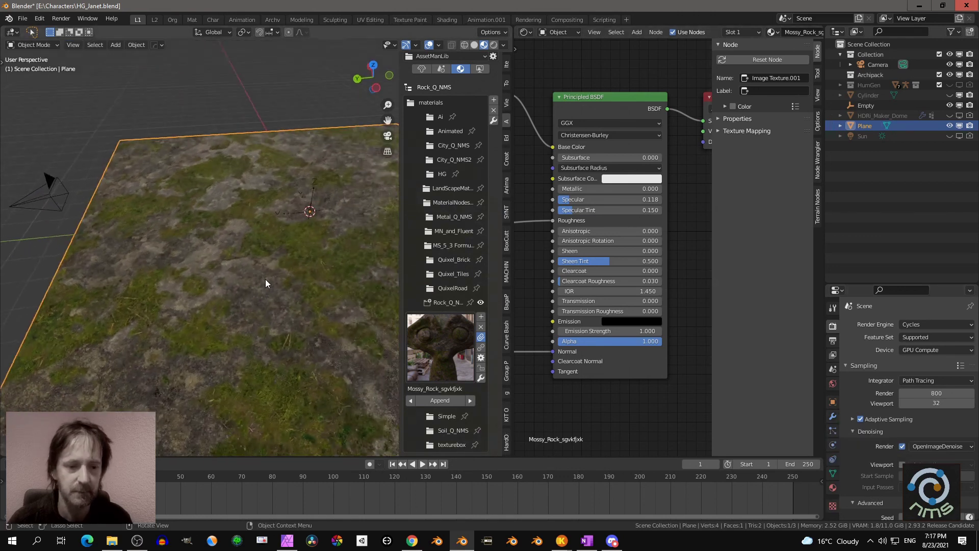
scroll(252, 235, down, 5)
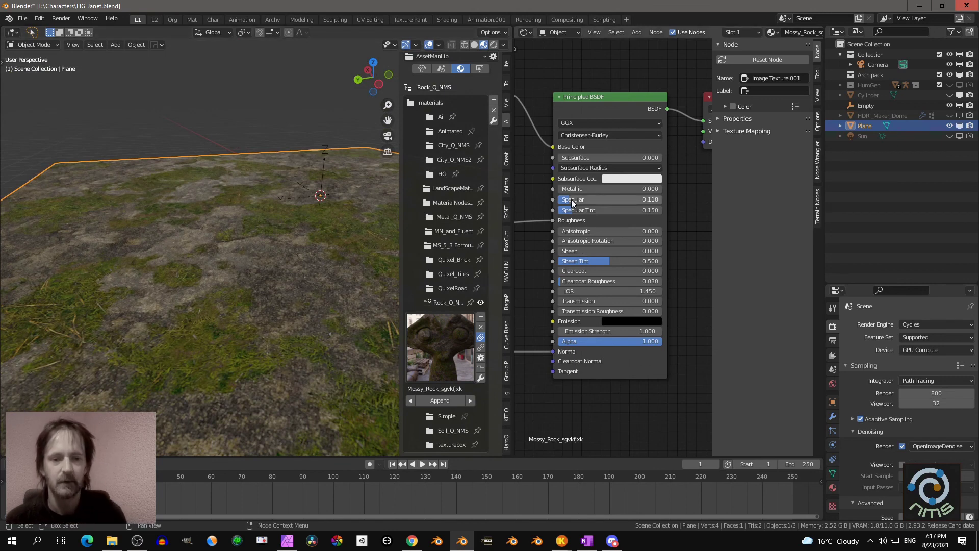
scroll(311, 258, down, 4)
middle_drag(329, 255, 311, 275)
drag(605, 199, 607, 199)
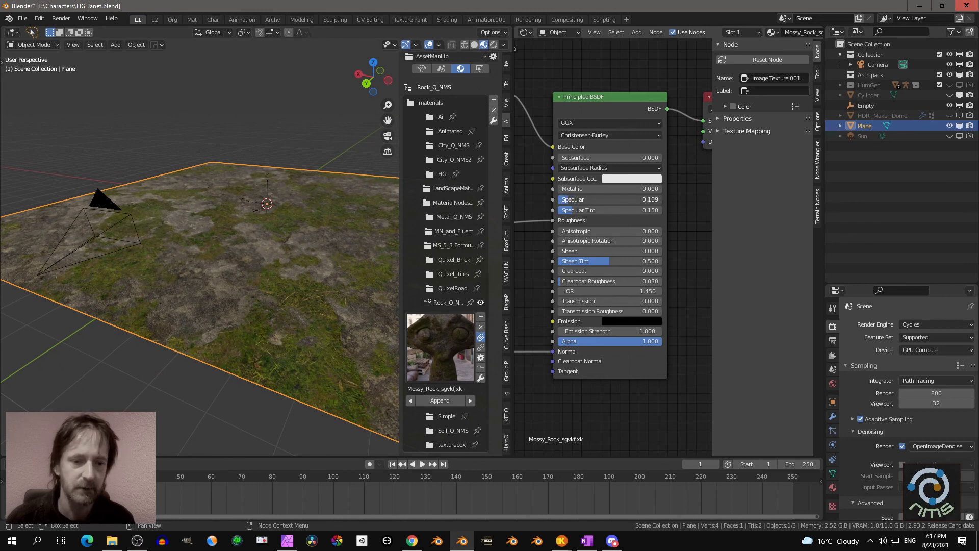
middle_drag(305, 265, 244, 301)
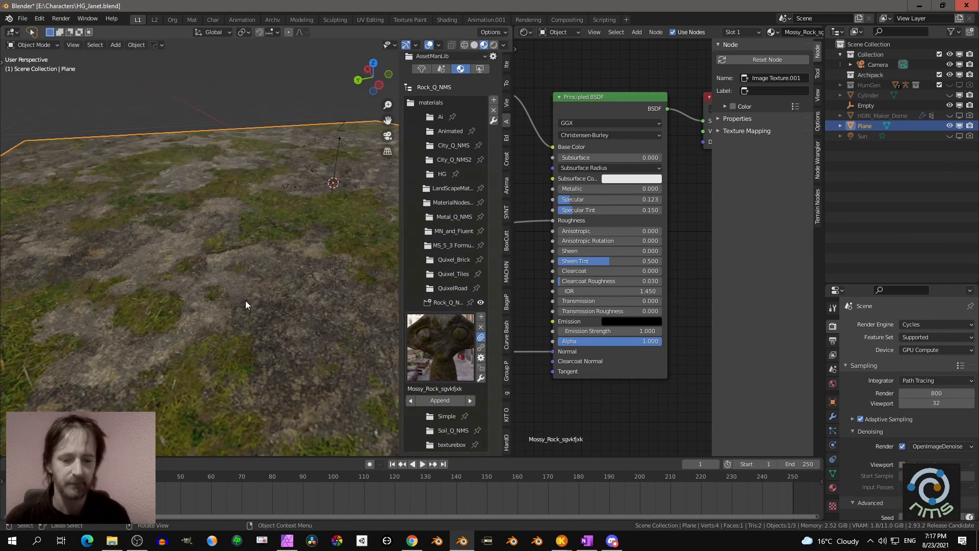